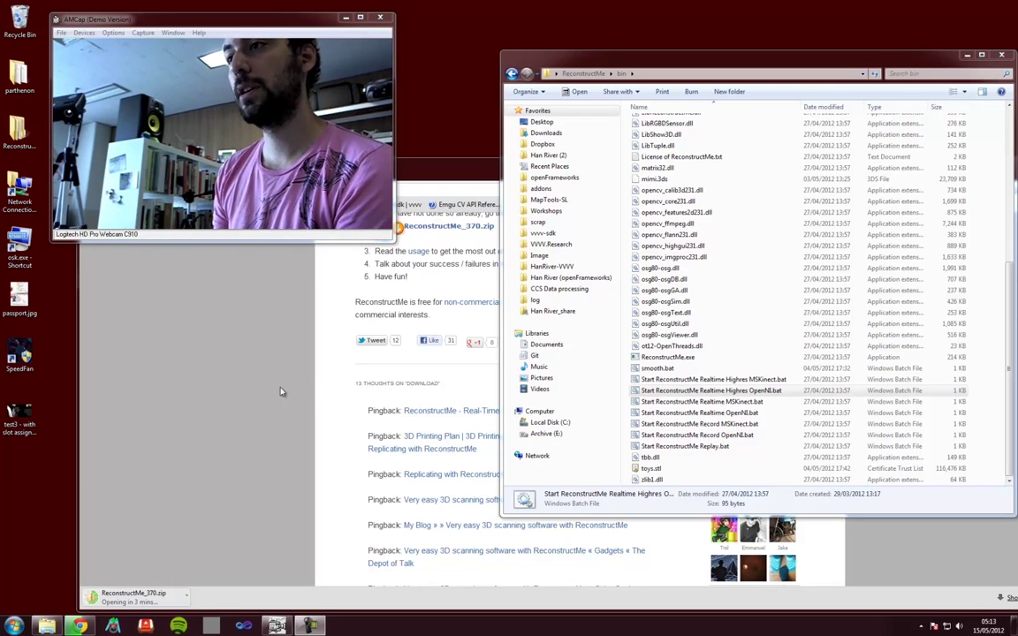
Step: Review the ReconstructMe download page and its installation steps in the browser, and minimise the browser
{"action": "left_click", "coordinate": [243, 371]}
{"action": "scroll", "coordinate": [292, 354], "scroll_direction": "up", "scroll_amount": 10}
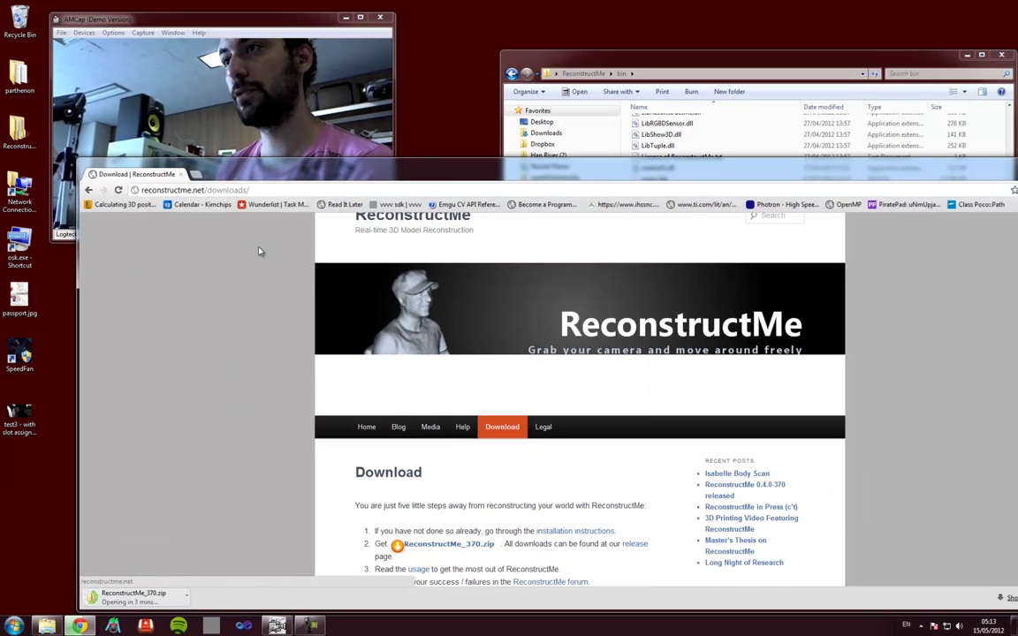
{"action": "key", "text": "ctrl+l"}
{"action": "left_click", "coordinate": [236, 408]}
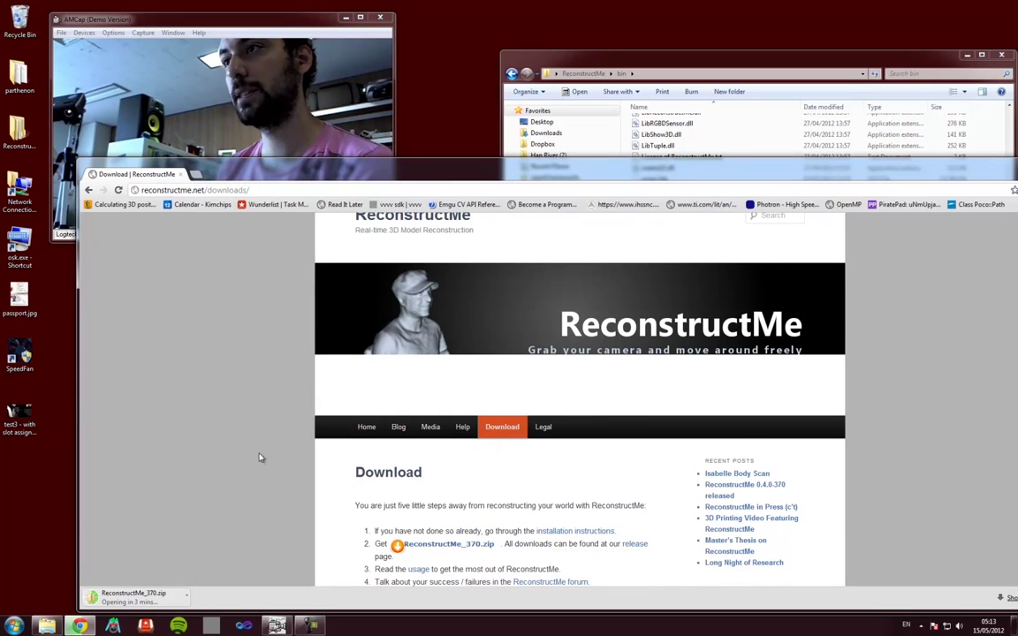
{"action": "scroll", "coordinate": [259, 457], "scroll_direction": "down", "scroll_amount": 1}
{"action": "left_click_drag", "start_coordinate": [669, 71], "coordinate": [644, 97]}
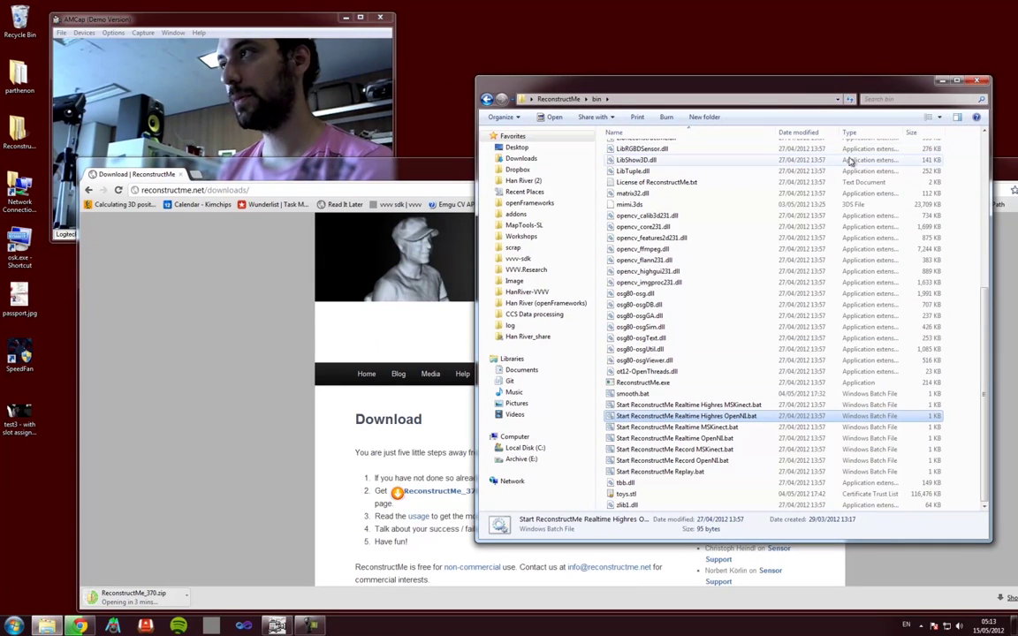
{"action": "left_click", "coordinate": [399, 165]}
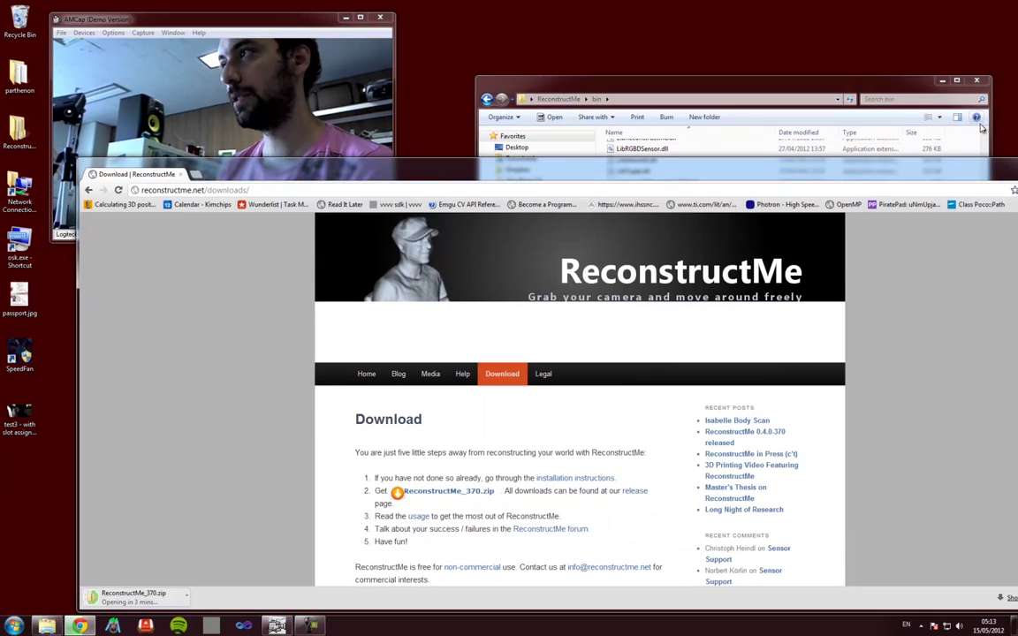
{"action": "left_click_drag", "start_coordinate": [975, 166], "coordinate": [855, 198]}
{"action": "left_click", "coordinate": [961, 196]}
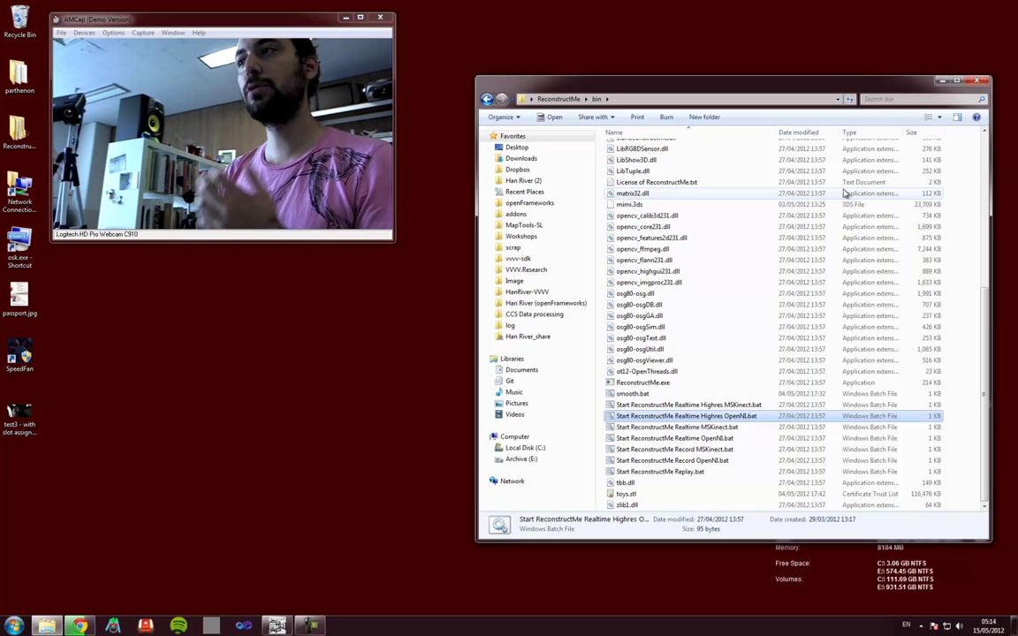
Step: Look into the cfg folder inside ReconstructMe's bin folder and return to the bin folder's batch files
{"action": "scroll", "coordinate": [731, 204], "scroll_direction": "up", "scroll_amount": 8}
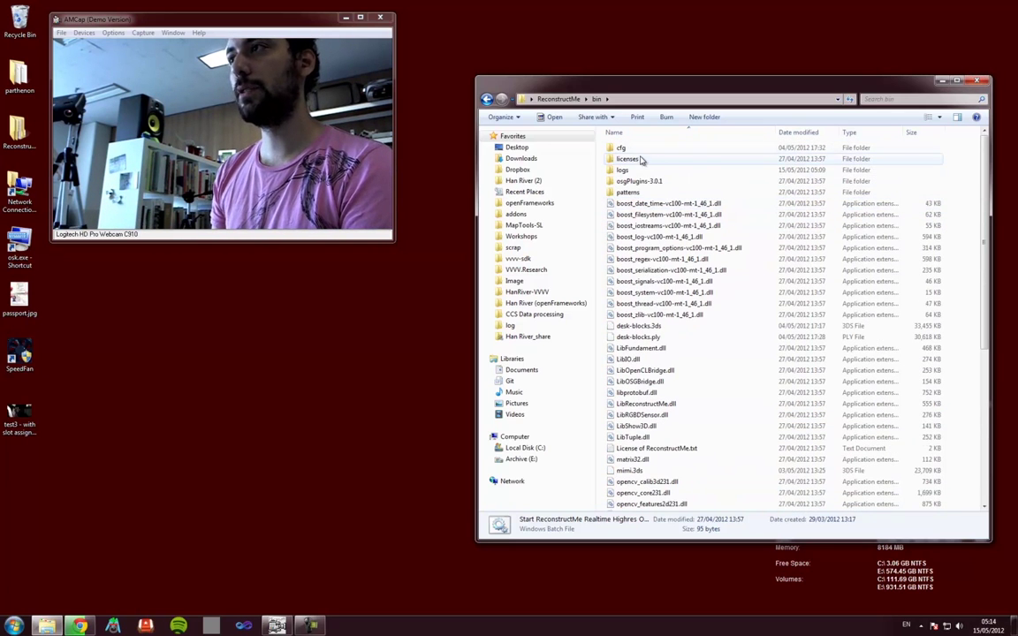
{"action": "double_click", "coordinate": [622, 147]}
{"action": "left_click", "coordinate": [597, 99]}
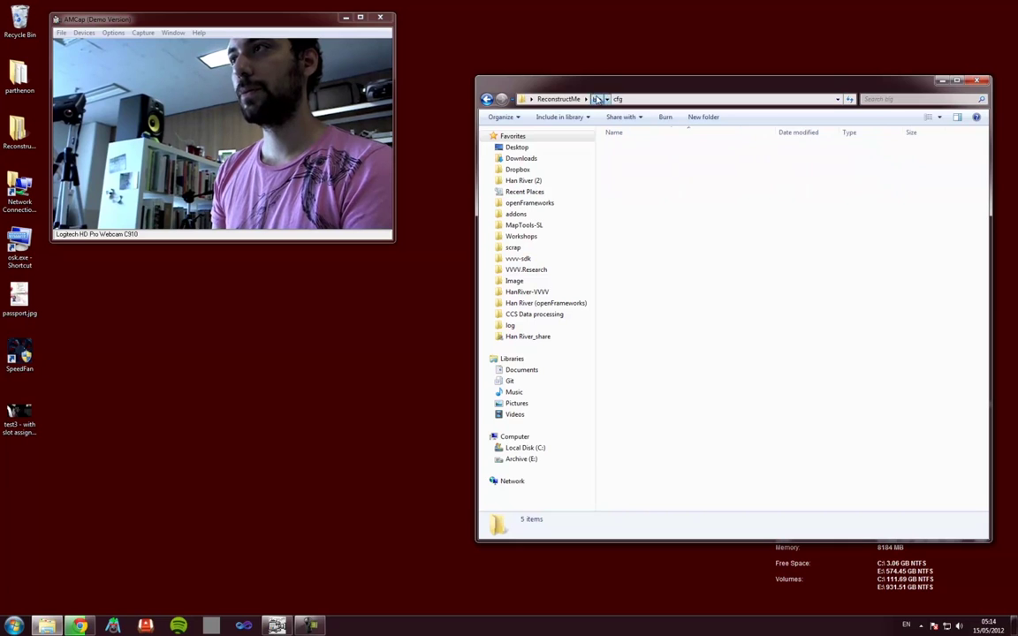
{"action": "scroll", "coordinate": [742, 442], "scroll_direction": "down", "scroll_amount": 6}
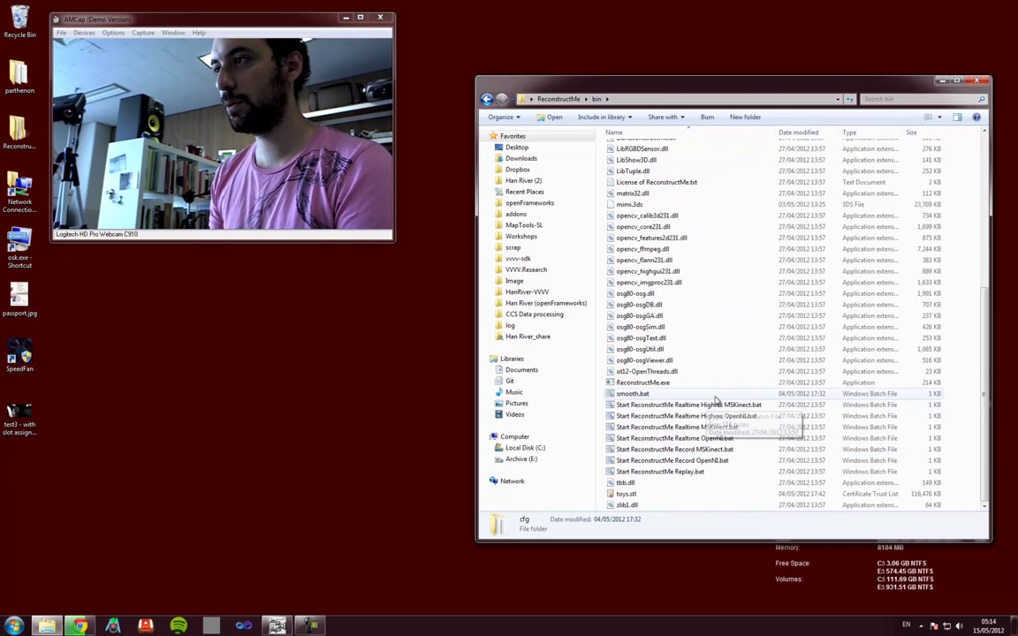
Step: Examine the Start ReconstructMe launchers, selecting the six batch files from Realtime Highres MSKinect to Record OpenNI
{"action": "left_click", "coordinate": [714, 416]}
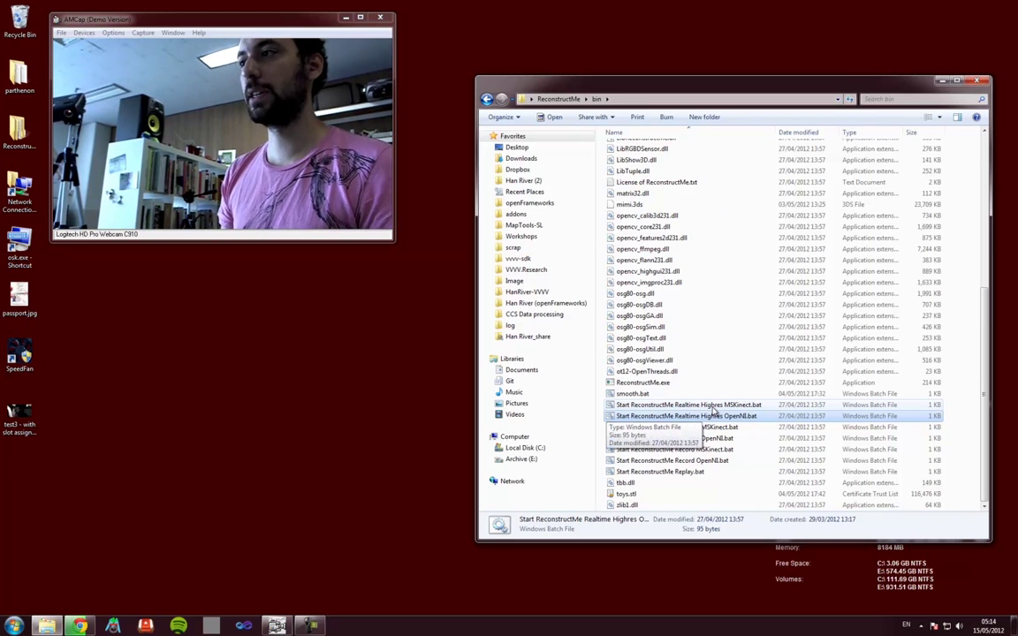
{"action": "left_click", "coordinate": [726, 405]}
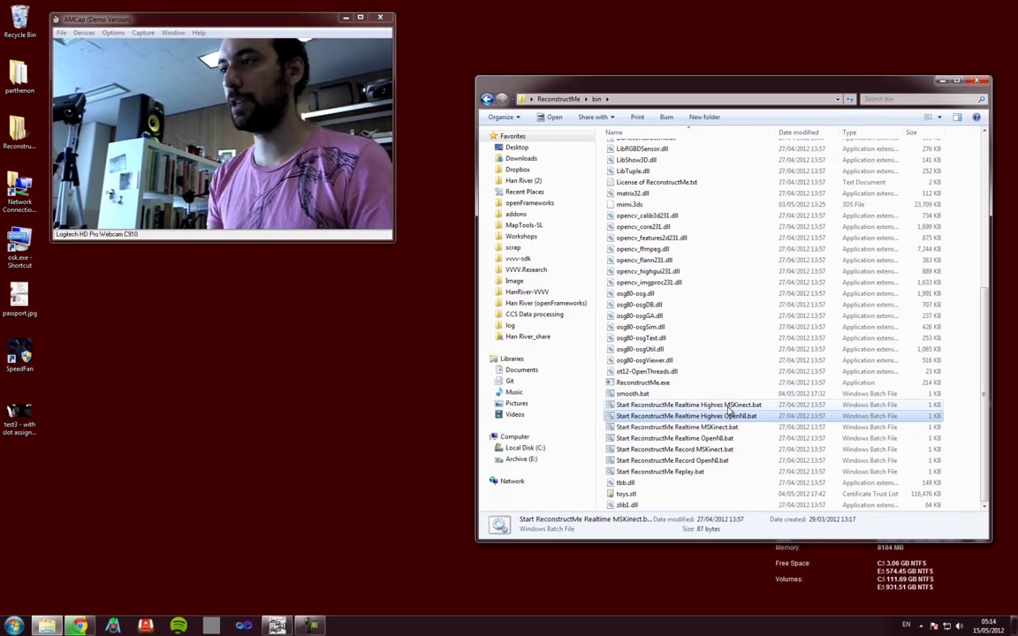
{"action": "key", "text": "shift+Down"}
{"action": "key", "text": "shift+Down"}
{"action": "key", "text": "shift+Down"}
{"action": "key", "text": "shift+Down"}
{"action": "key", "text": "shift+Down"}
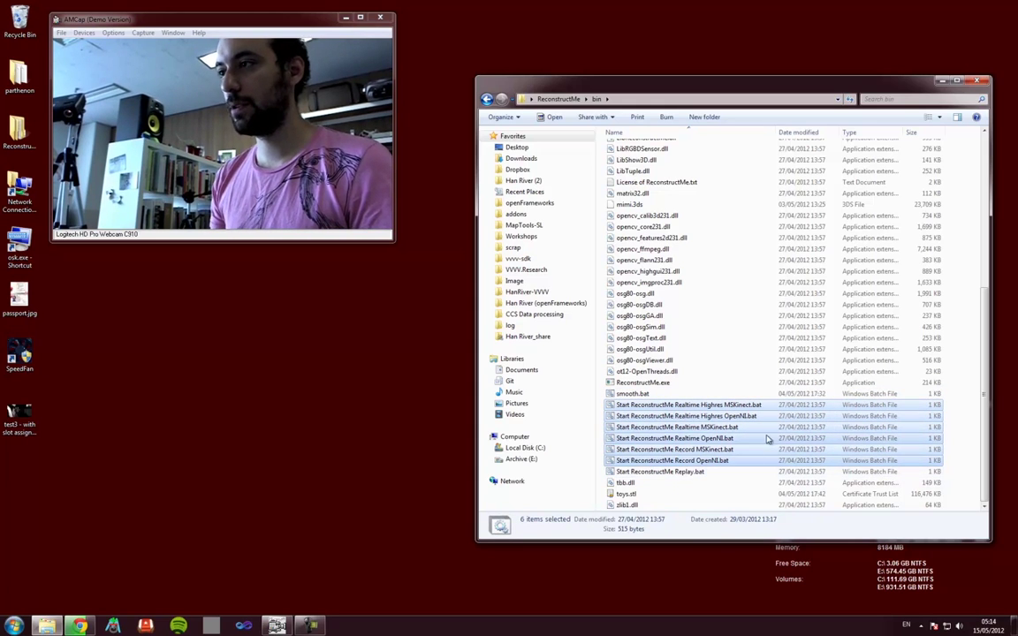
Step: Compare the Realtime launchers with the Record launchers, selecting the Record MSKinect and Record OpenNI batch files together
{"action": "left_click", "coordinate": [718, 404]}
{"action": "key", "text": "Down"}
{"action": "key", "text": "Down"}
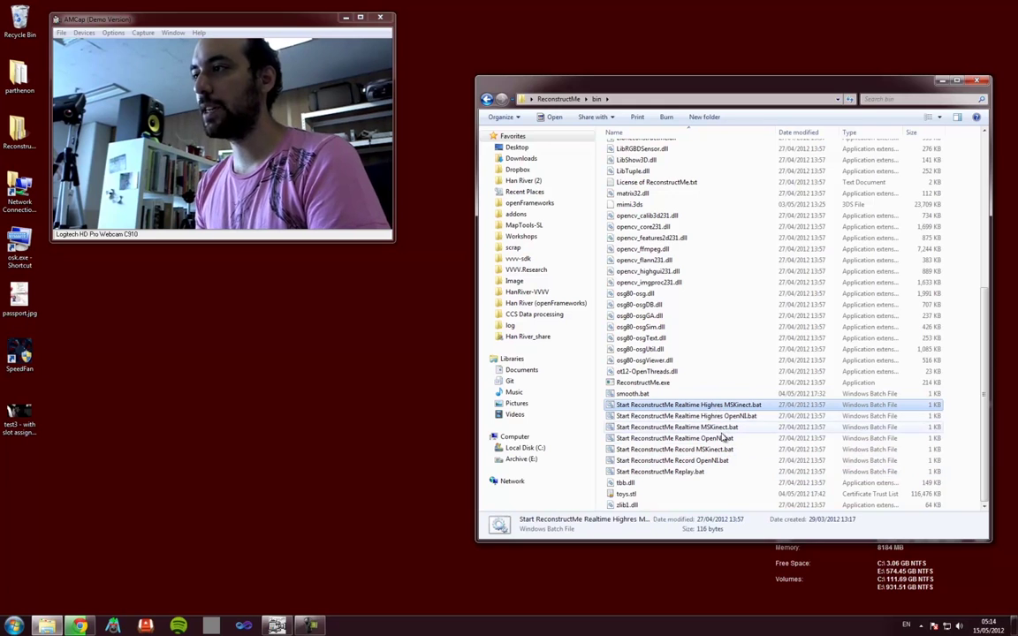
{"action": "left_click", "coordinate": [703, 408]}
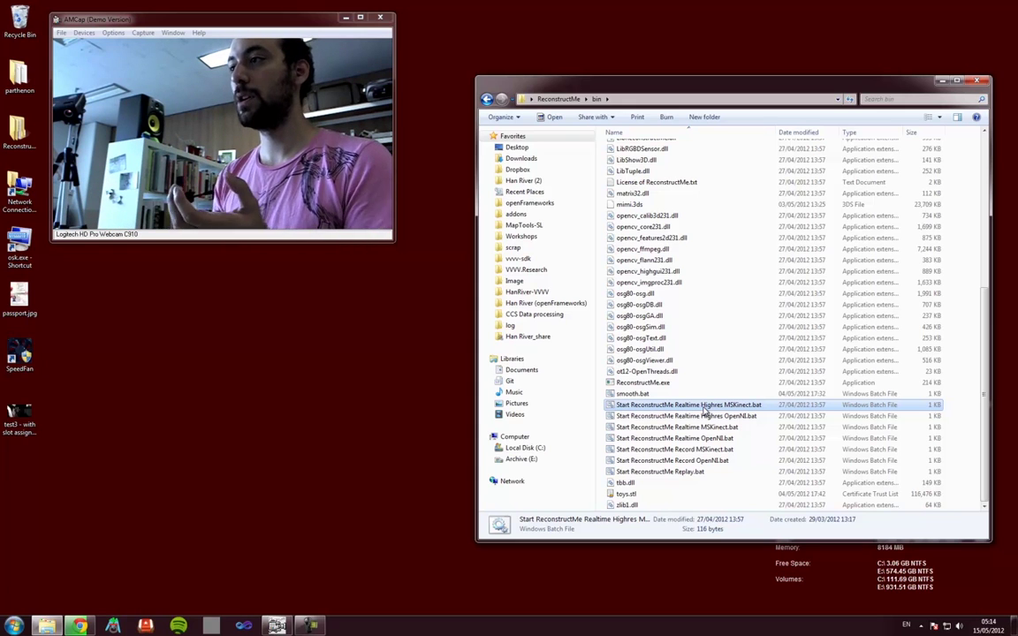
{"action": "key", "text": "Down"}
{"action": "key", "text": "Down"}
{"action": "key", "text": "Down"}
{"action": "key", "text": "Down"}
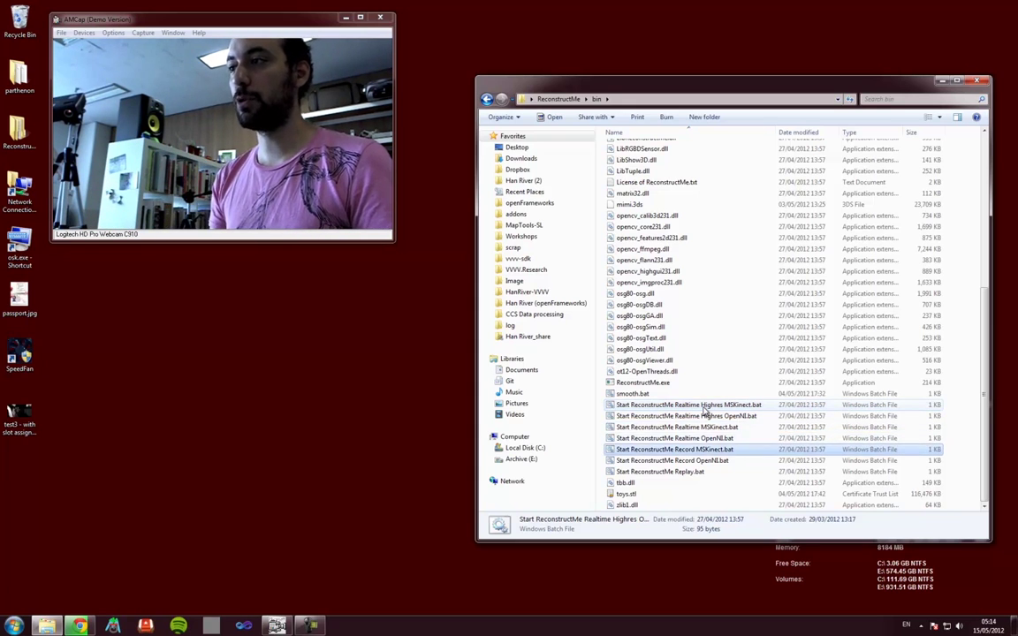
{"action": "key", "text": "shift+Down"}
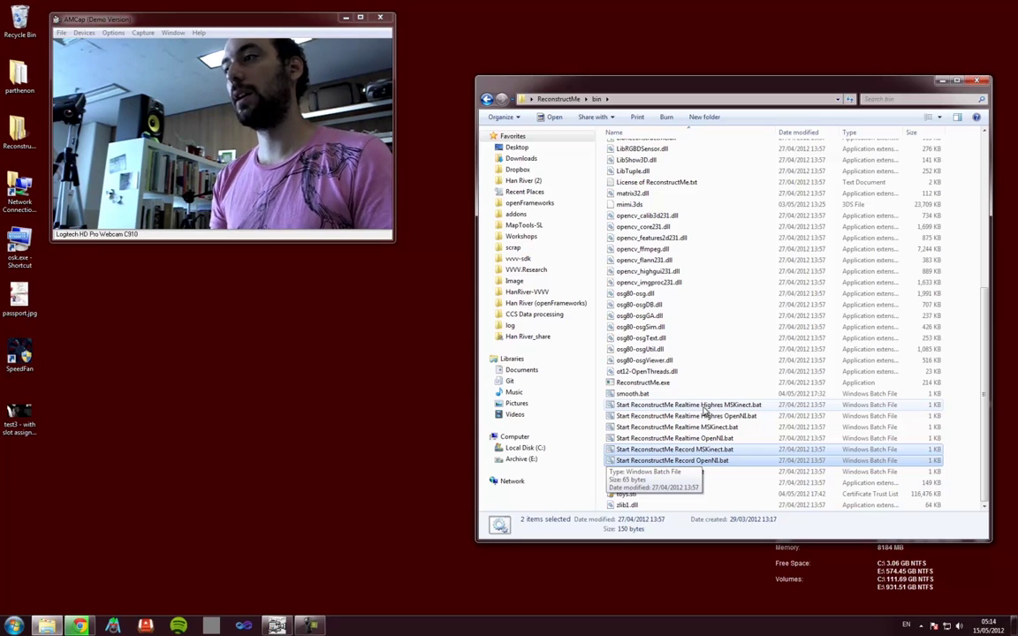
Step: Run Start ReconstructMe Realtime Highres OpenNI.bat and agree to the license terms with y
{"action": "key", "text": "Up"}
{"action": "key", "text": "Up"}
{"action": "key", "text": "Up"}
{"action": "key", "text": "Up"}
{"action": "key", "text": "Up"}
{"action": "key", "text": "Up"}
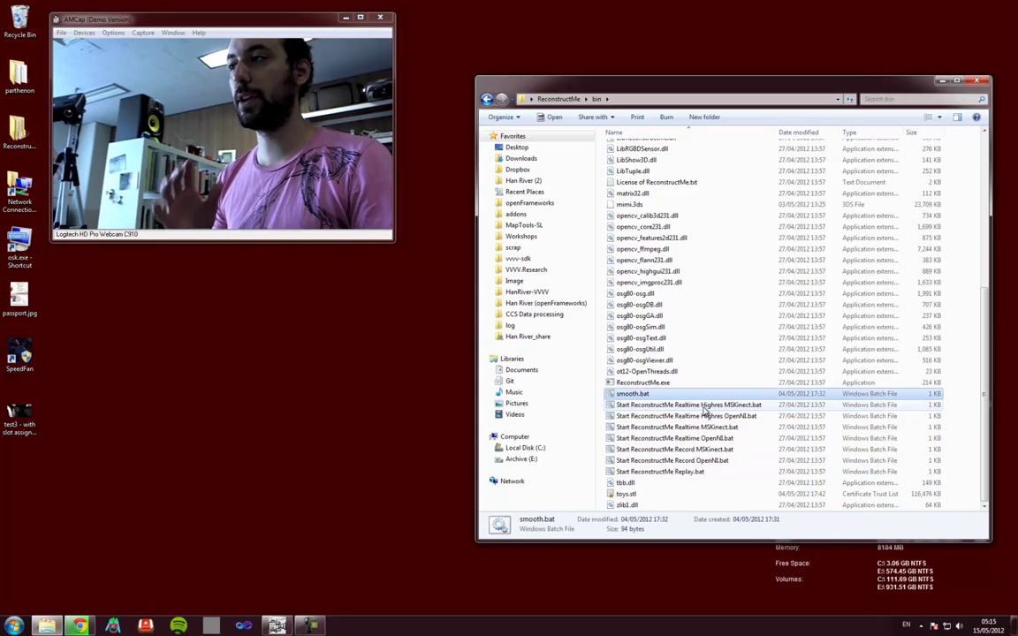
{"action": "key", "text": "Down"}
{"action": "key", "text": "Down"}
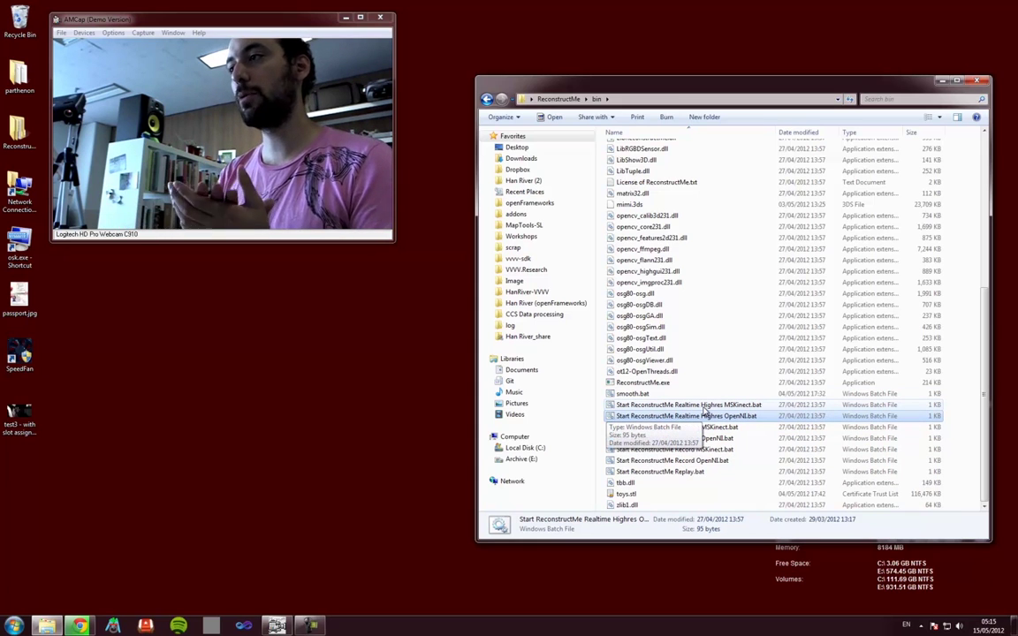
{"action": "key", "text": "Return"}
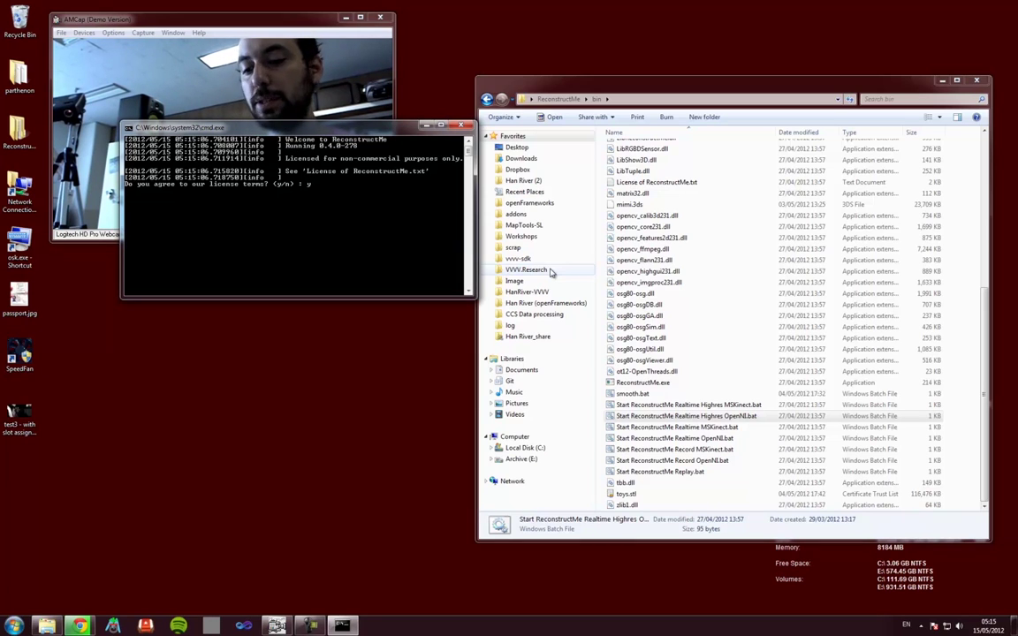
{"action": "key", "text": "Return"}
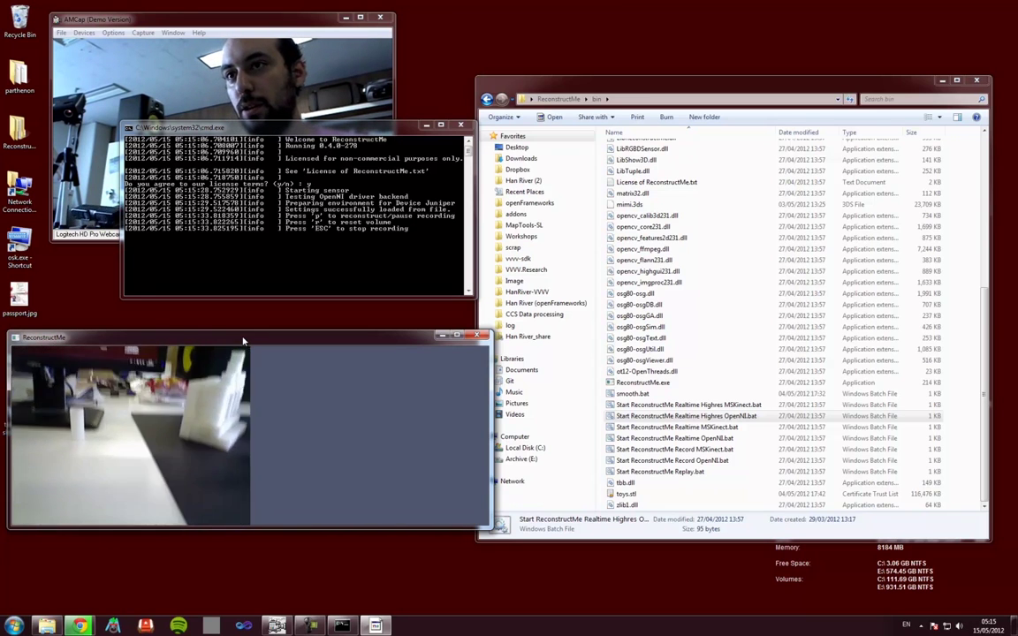
Step: Reconstruct the desk scene with the model blocks, pausing and resuming between camera repositionings, and stop the recording
{"action": "key", "text": "p"}
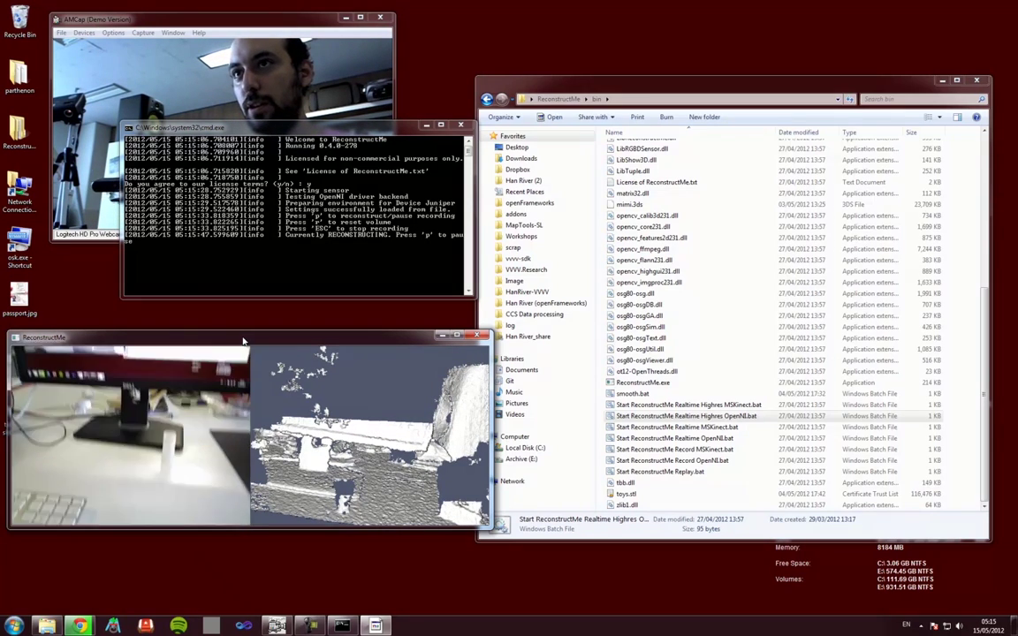
{"action": "key", "text": "p"}
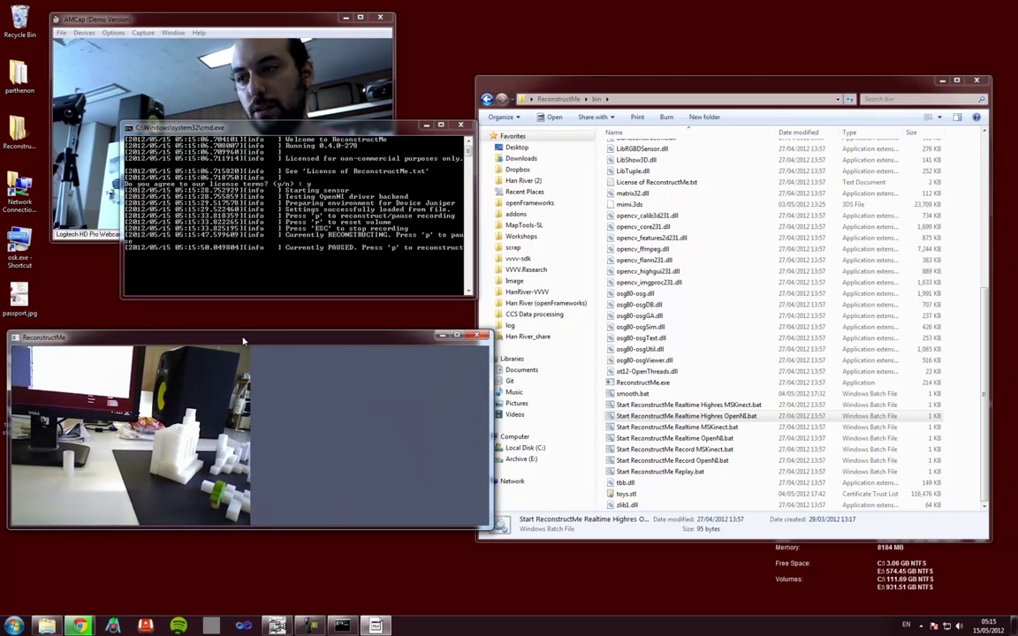
{"action": "key", "text": "p"}
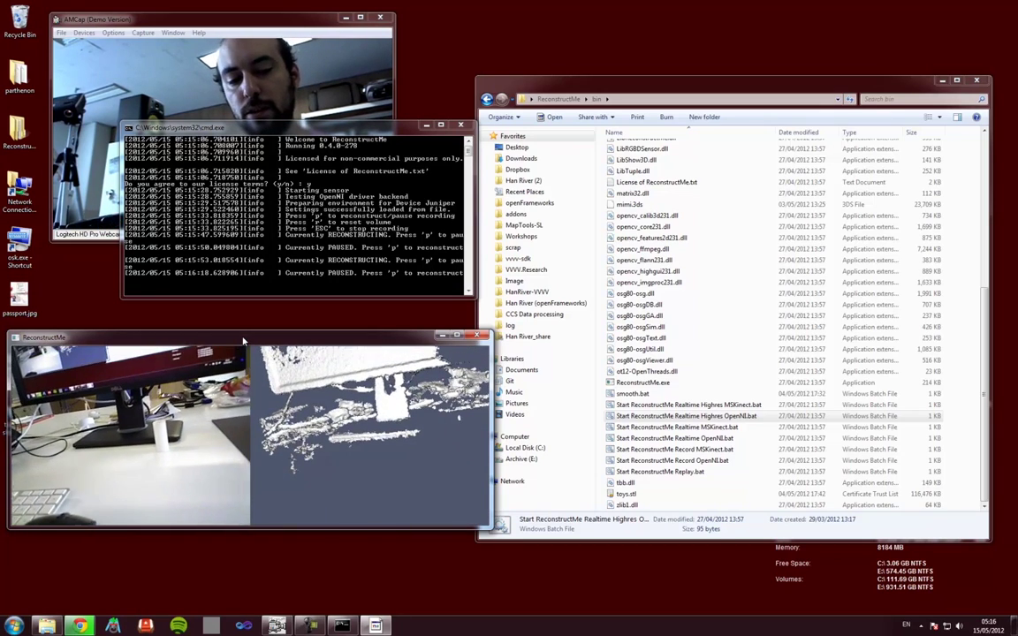
{"action": "key", "text": "p"}
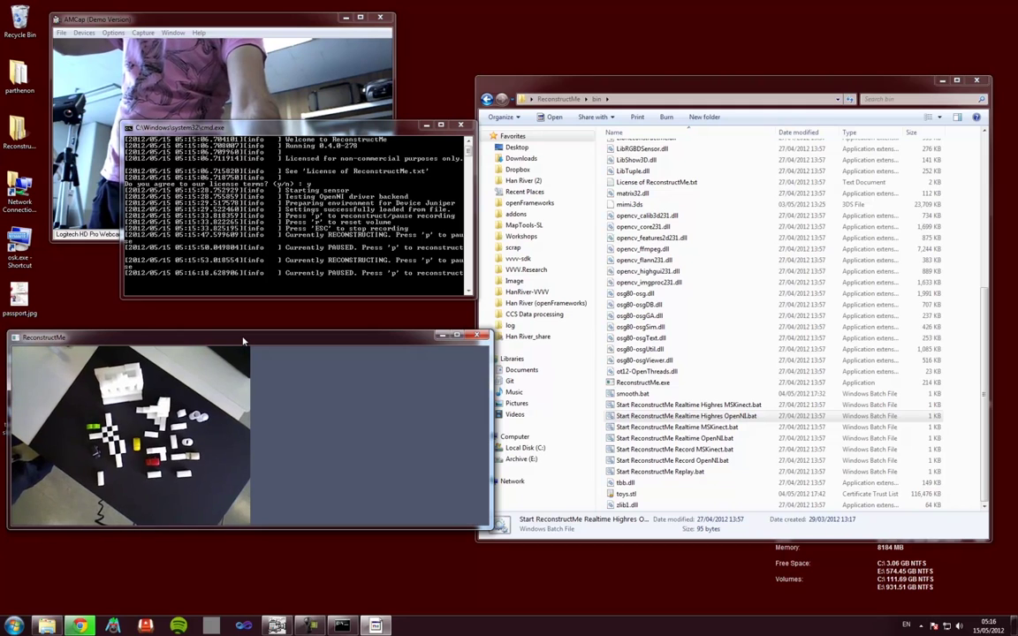
{"action": "key", "text": "p"}
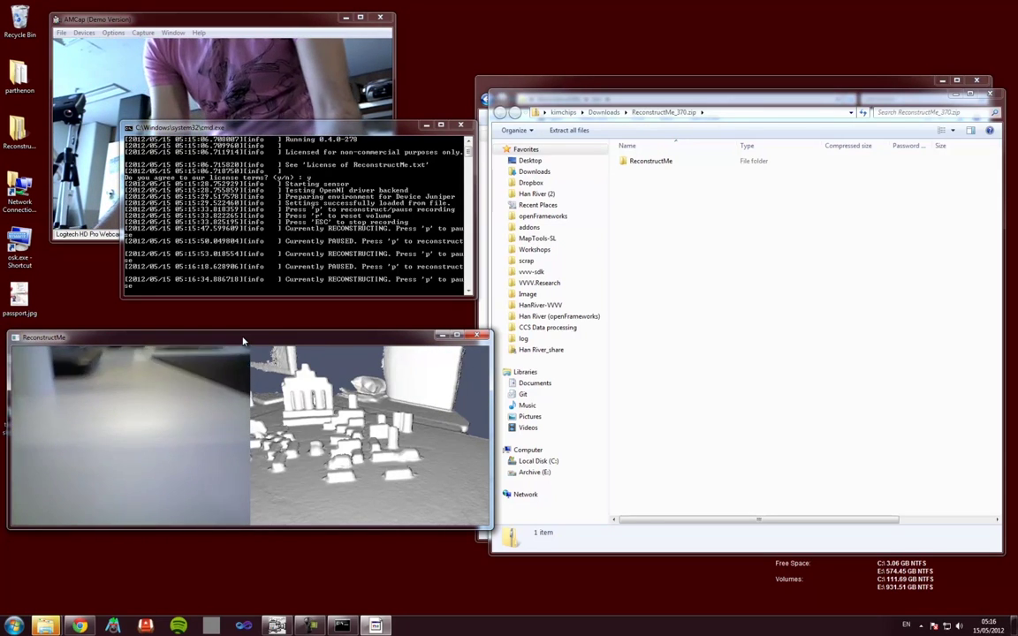
{"action": "key", "text": "Escape"}
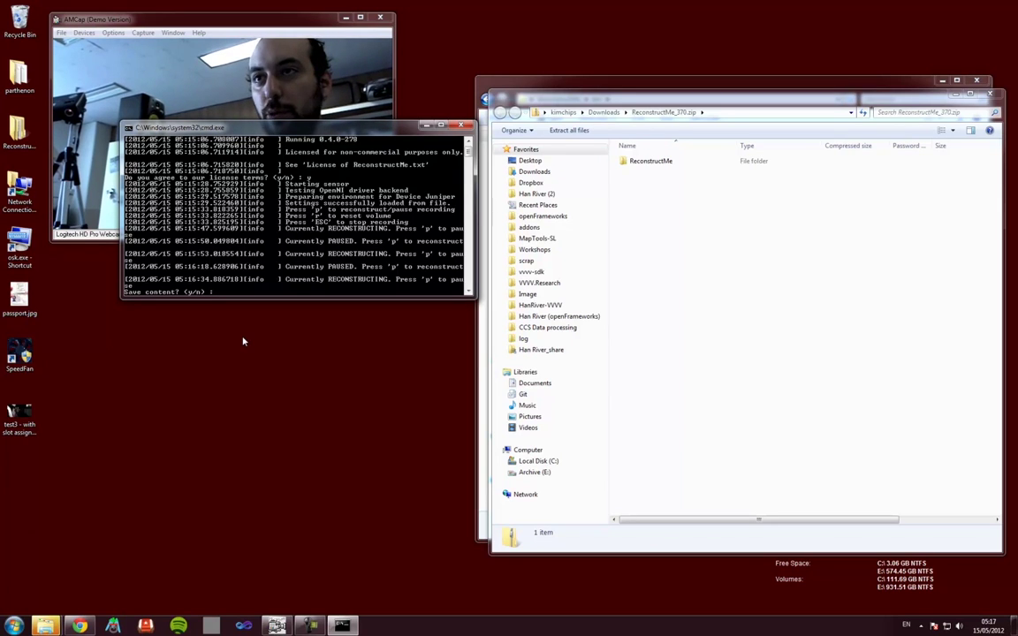
Step: Agree to save the scanned content and name the file scene.3ds
{"action": "key", "text": "Return"}
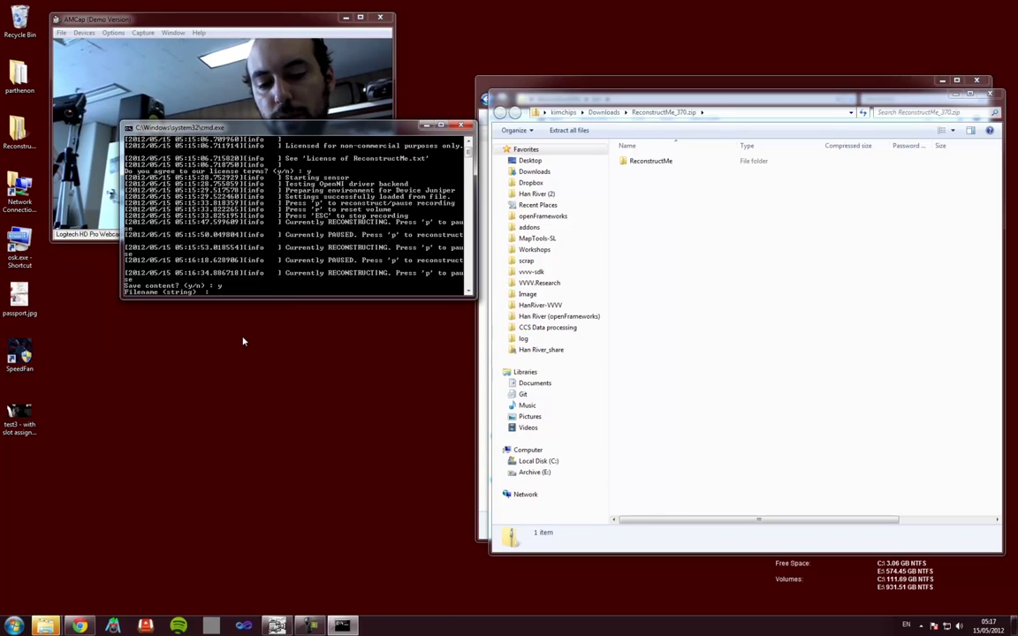
{"action": "type", "text": "scene."}
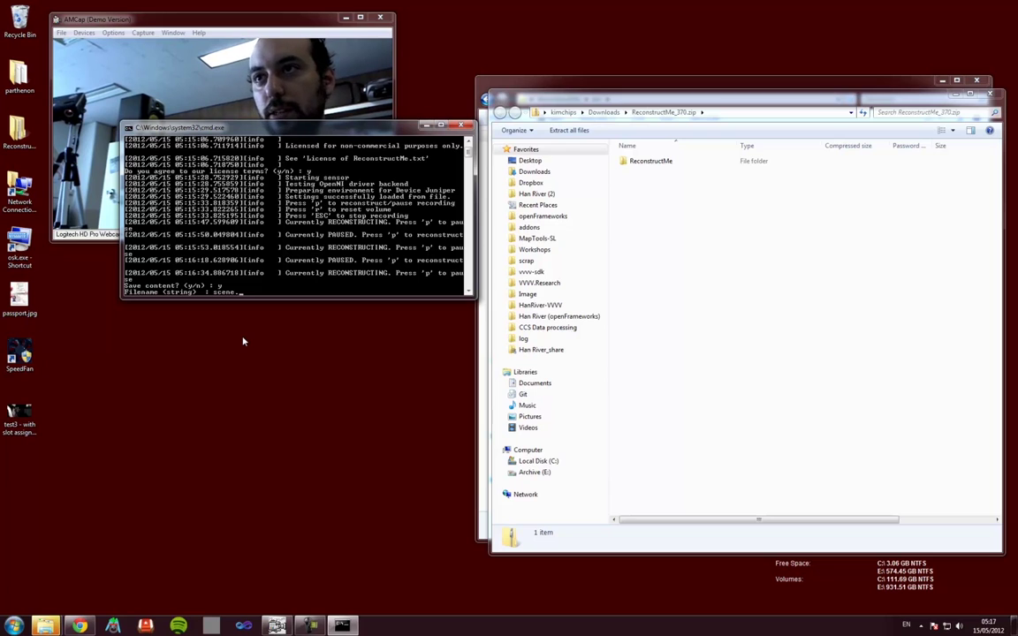
{"action": "type", "text": "3ds"}
{"action": "key", "text": "Return"}
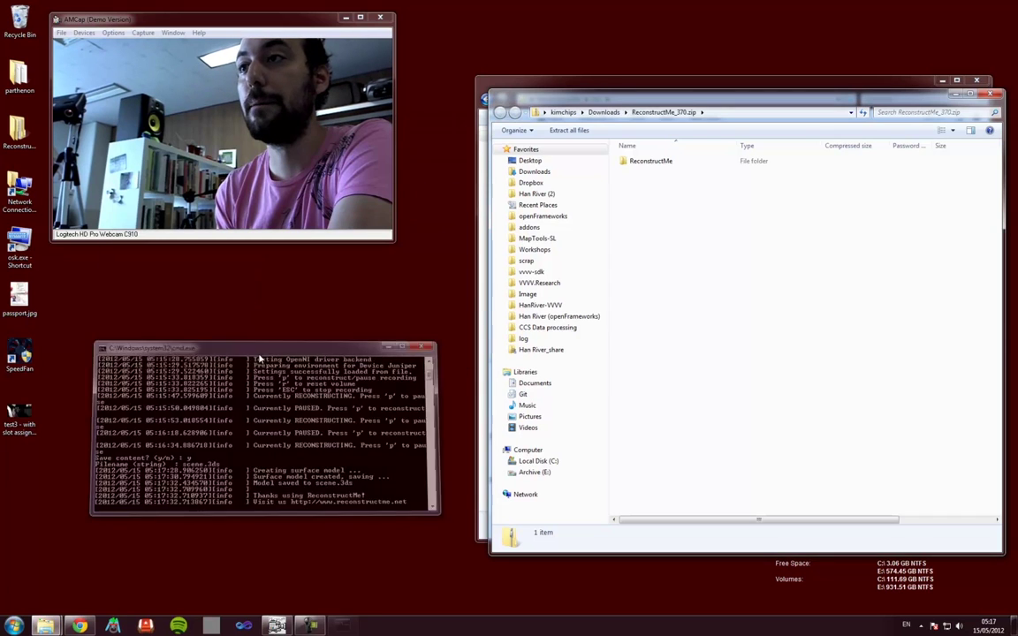
Step: Select scene.3ds in ReconstructMe's bin folder and arrange the ReconstructMe_370.zip window beside it
{"action": "left_click_drag", "start_coordinate": [720, 97], "coordinate": [431, 175]}
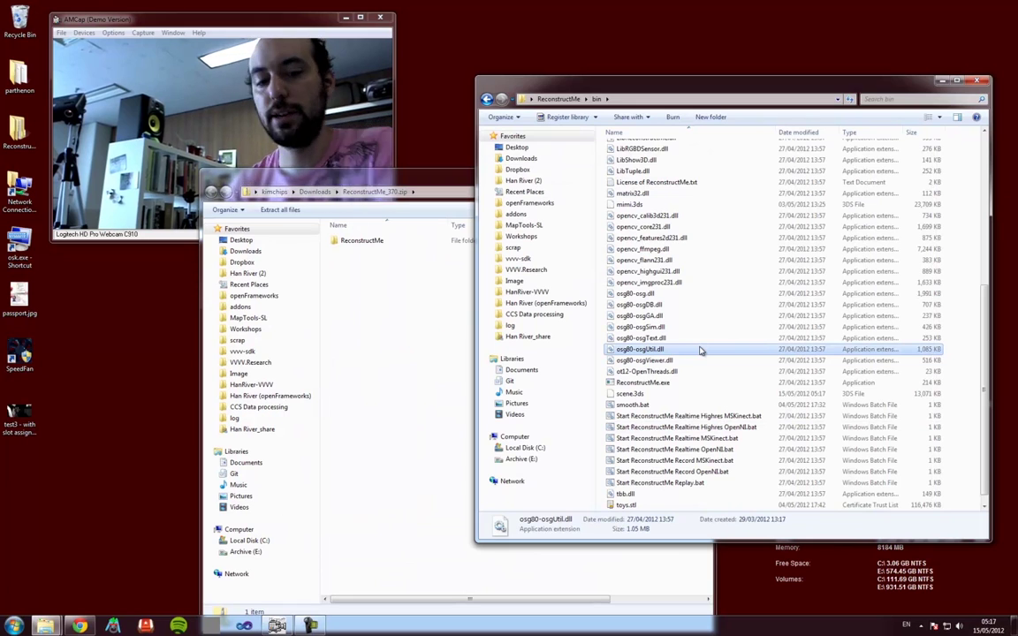
{"action": "key", "text": "Up"}
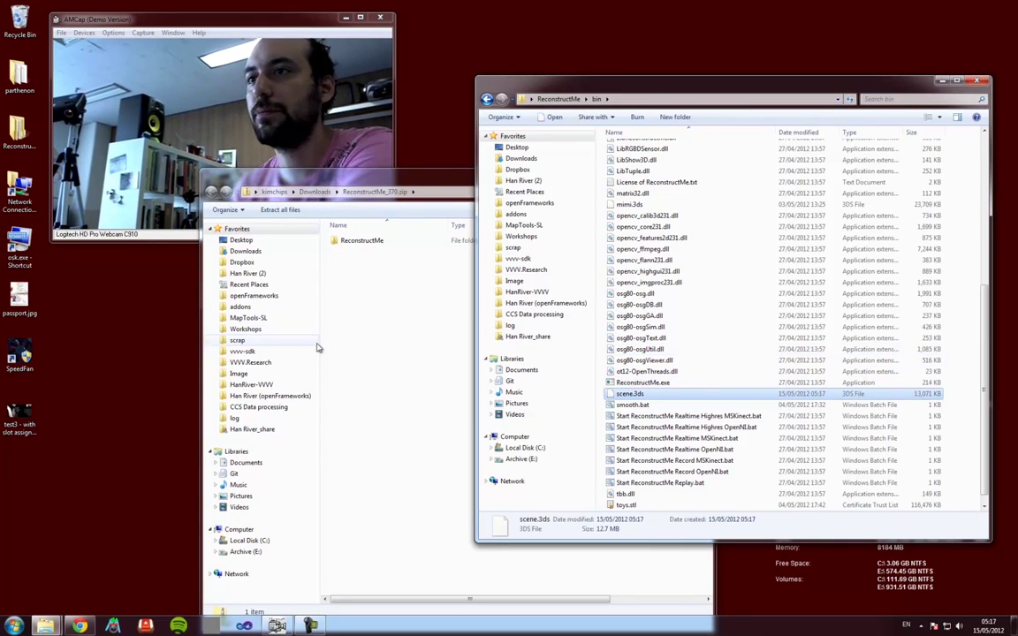
{"action": "left_click", "coordinate": [268, 373]}
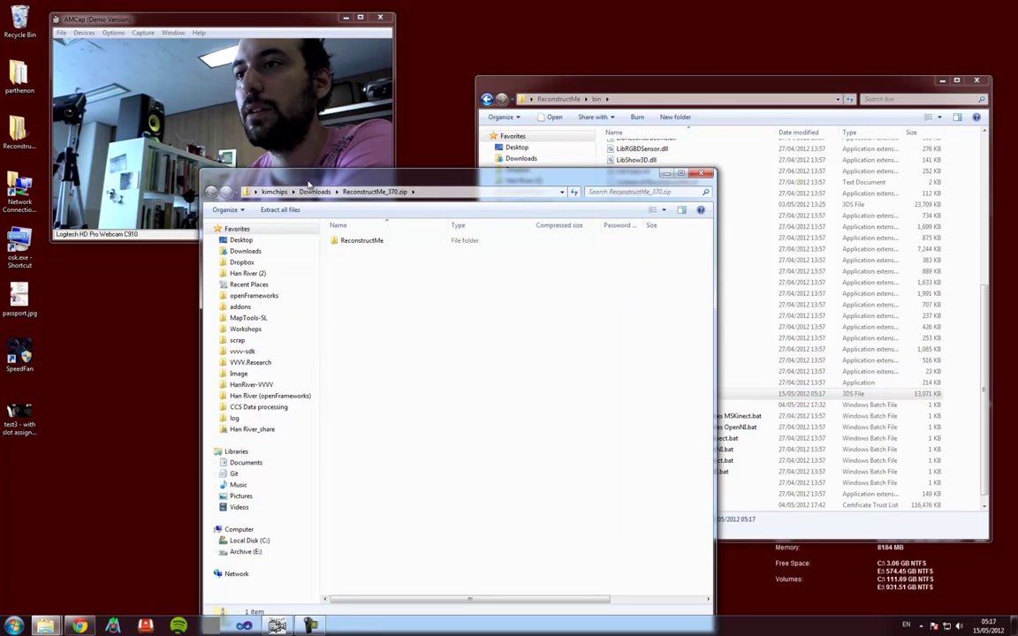
{"action": "left_click_drag", "start_coordinate": [309, 184], "coordinate": [129, 181]}
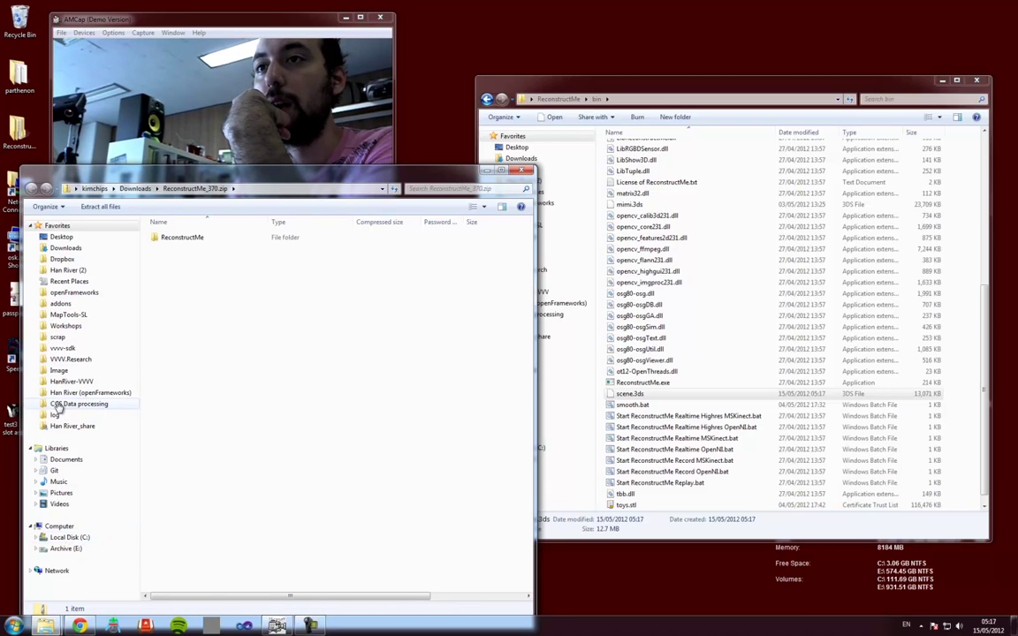
Step: Open the VVVV.Tutorials.Mapping2-3D folder from Workshops in the second file window
{"action": "left_click", "coordinate": [66, 326]}
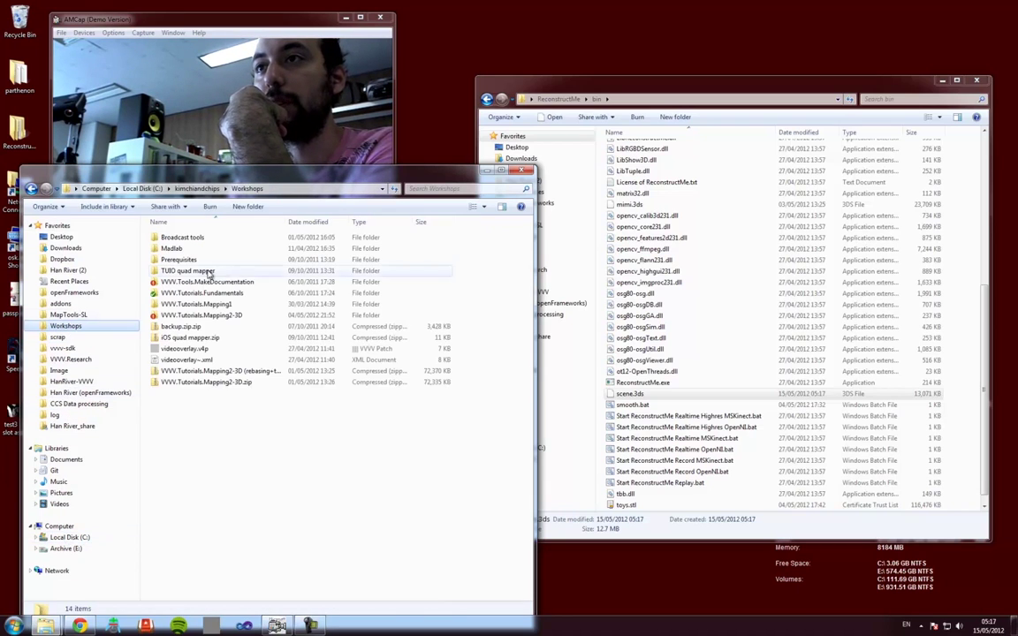
{"action": "left_click", "coordinate": [211, 316]}
{"action": "double_click", "coordinate": [205, 316]}
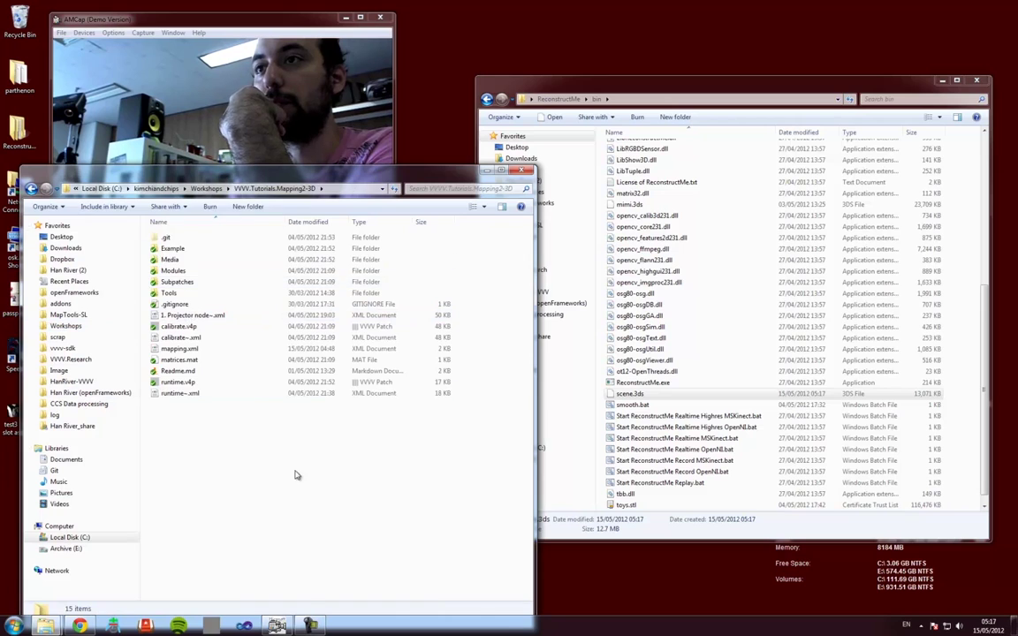
{"action": "key", "text": "ctrl+a"}
{"action": "left_click", "coordinate": [284, 427]}
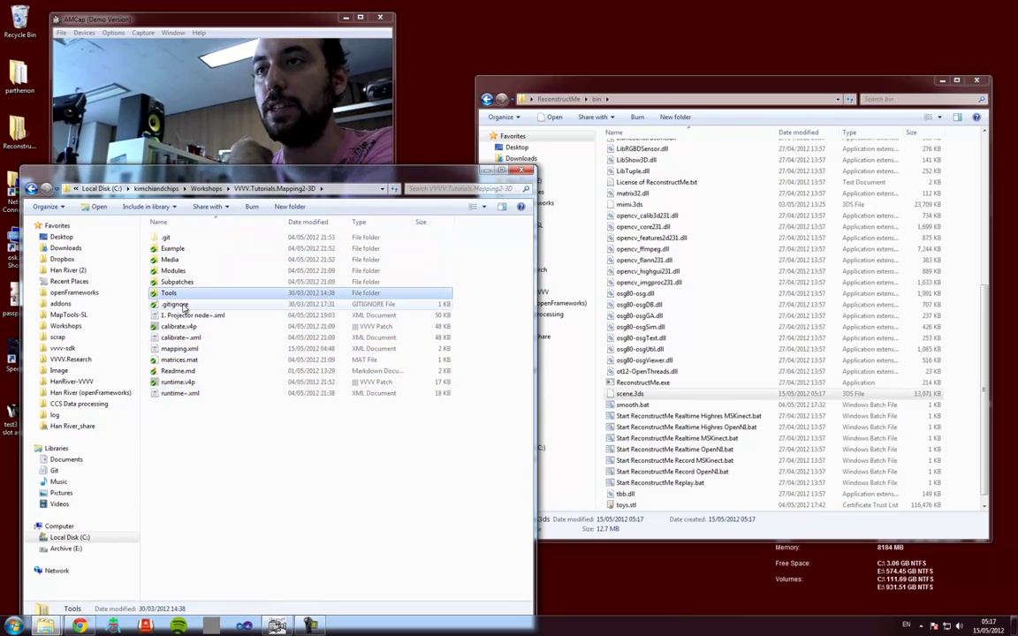
Step: Look over the tutorial folder's contents, including the Subpatches and Example folders and the calibrate.v4p and runtime.v4p patches
{"action": "left_click", "coordinate": [184, 282]}
{"action": "left_click", "coordinate": [187, 250]}
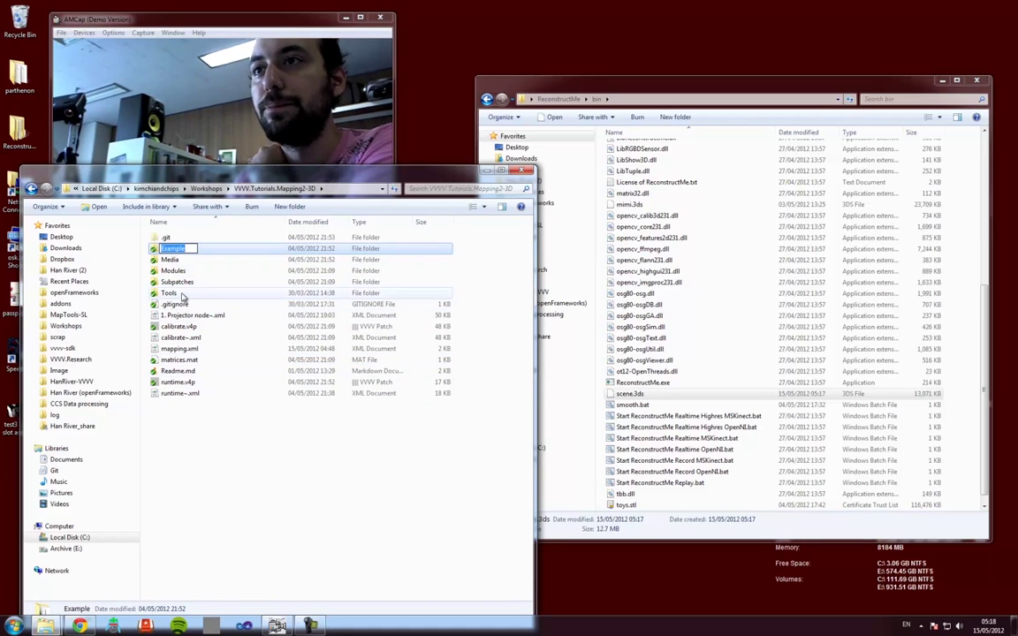
{"action": "left_click", "coordinate": [176, 282]}
{"action": "left_click", "coordinate": [190, 326]}
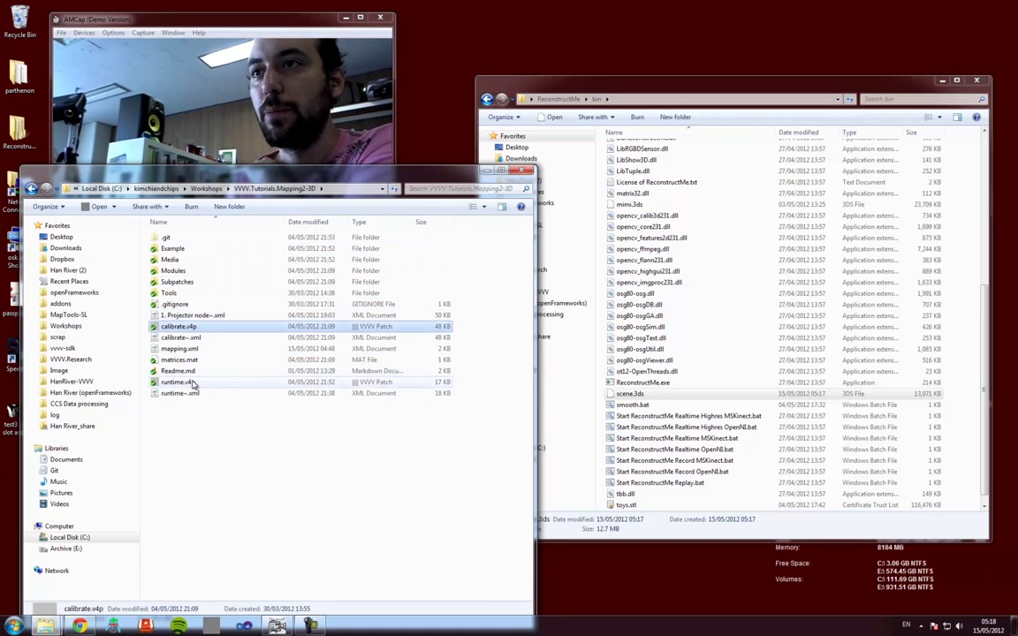
{"action": "left_click", "coordinate": [192, 382]}
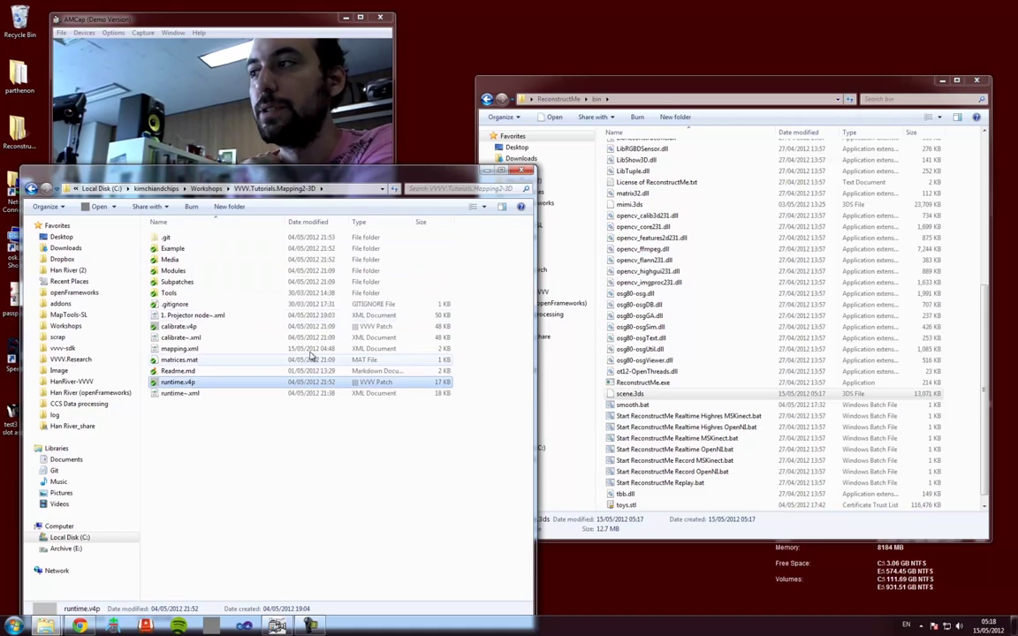
Step: Move scene.3ds from ReconstructMe's bin folder into the tutorial's Media folder
{"action": "left_click", "coordinate": [623, 394]}
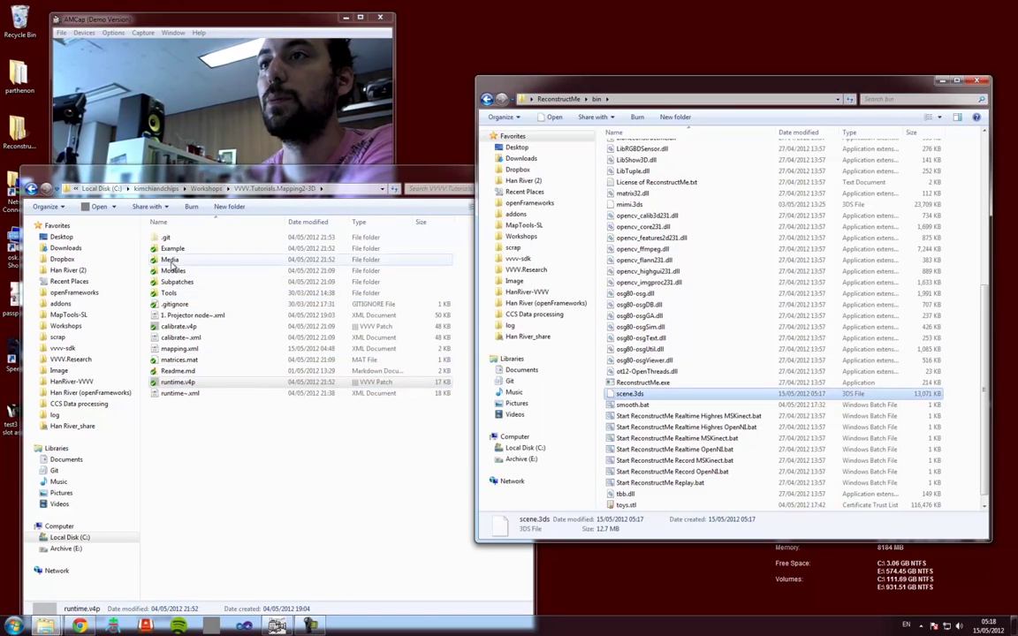
{"action": "double_click", "coordinate": [168, 260]}
{"action": "left_click_drag", "start_coordinate": [630, 393], "coordinate": [237, 420]}
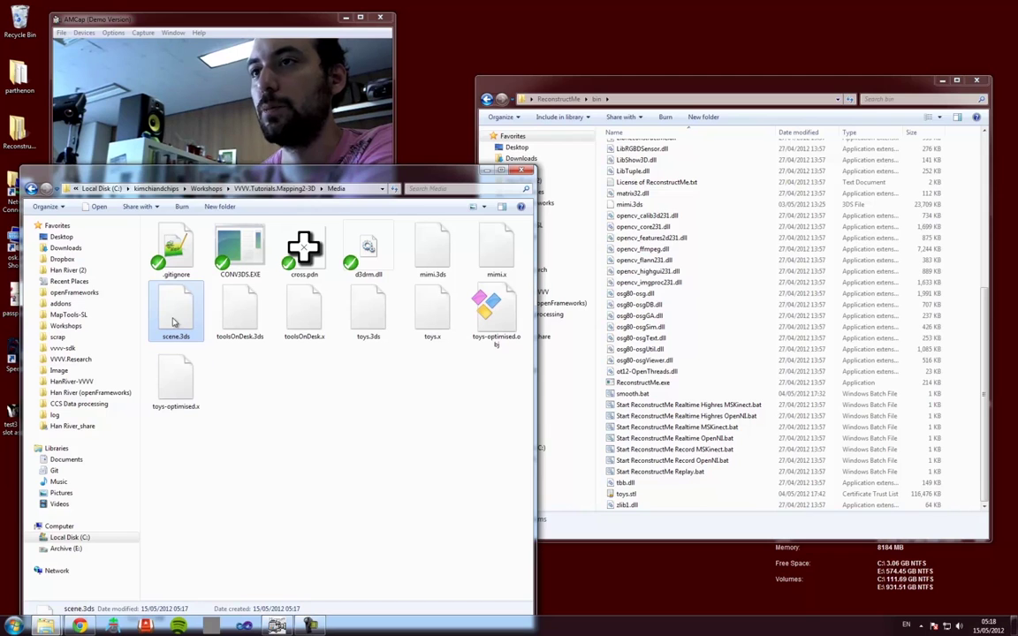
Step: Convert scene.3ds with CONV3DS.EXE, select the converted scene.x, and rearrange the windows around it
{"action": "left_click_drag", "start_coordinate": [174, 323], "coordinate": [237, 255]}
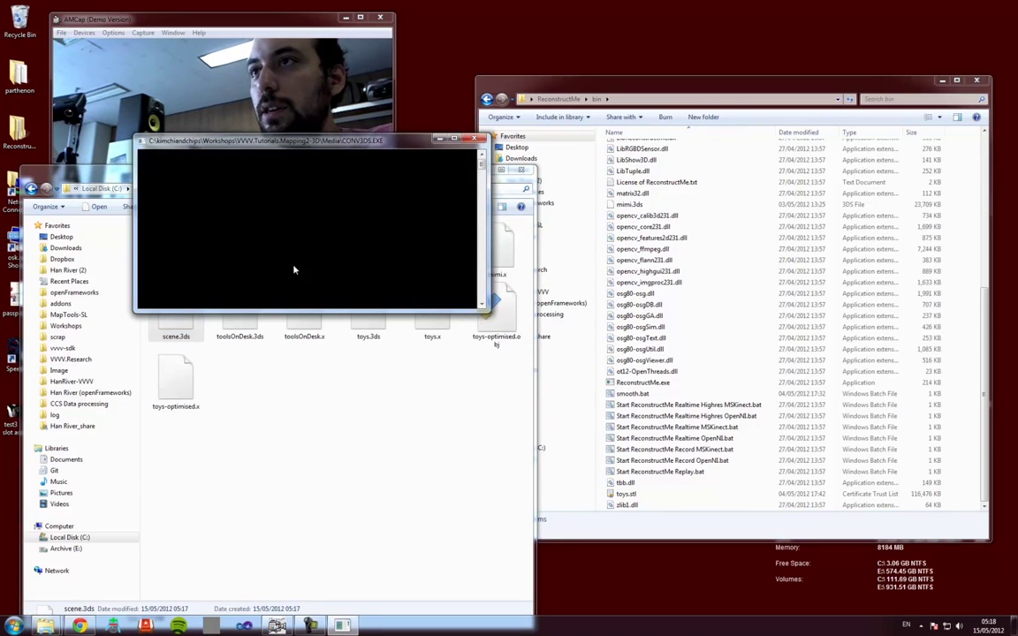
{"action": "left_click_drag", "start_coordinate": [199, 140], "coordinate": [359, 276]}
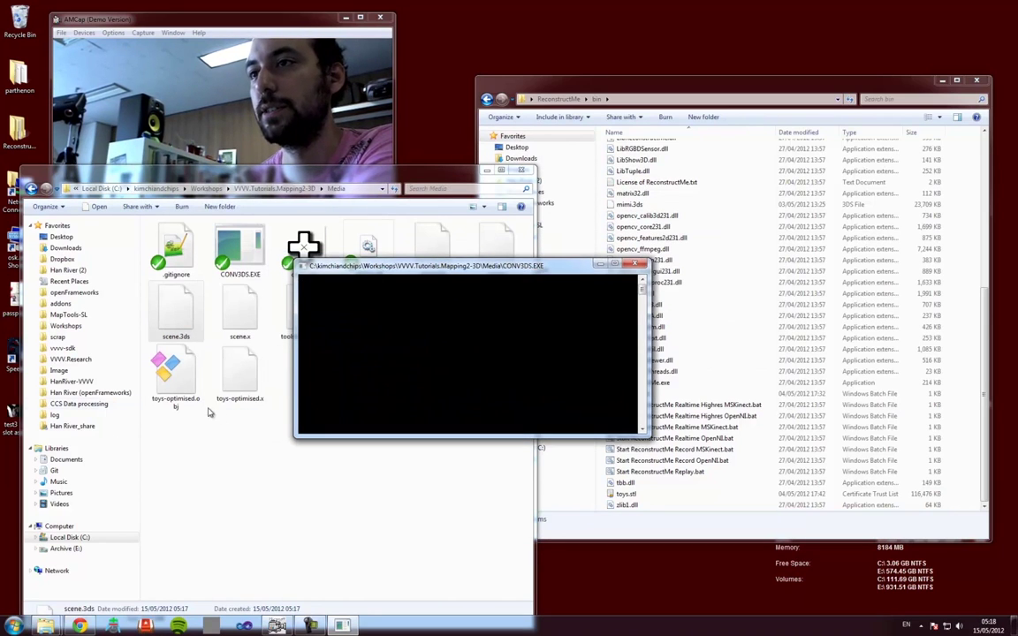
{"action": "left_click", "coordinate": [239, 318]}
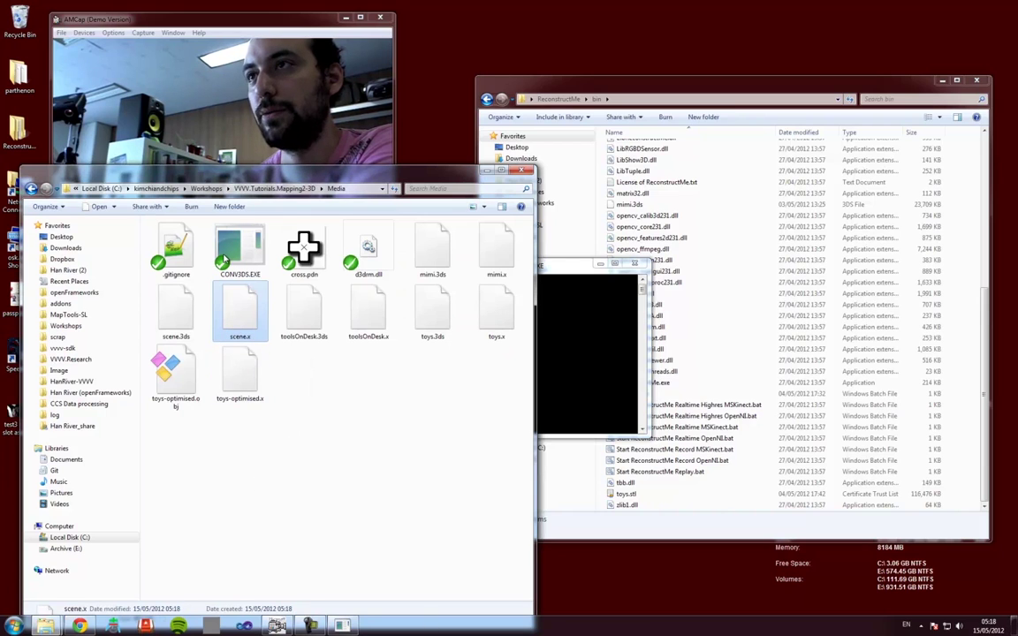
{"action": "left_click_drag", "start_coordinate": [265, 170], "coordinate": [265, 115]}
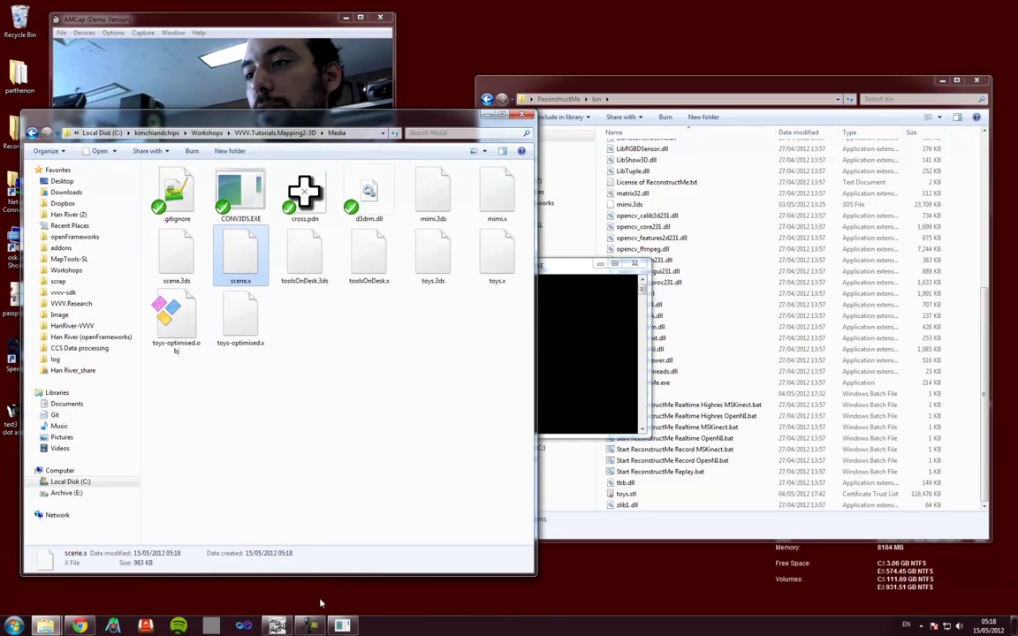
{"action": "left_click", "coordinate": [309, 625]}
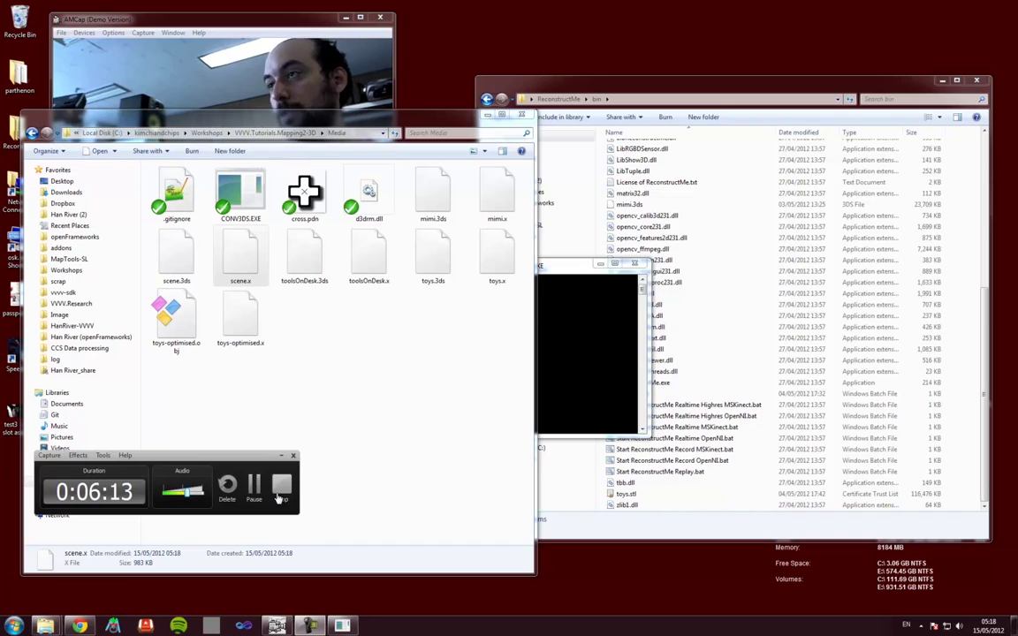
Step: Check the volume configuration files in ReconstructMe's cfg folder and return to the bin folder
{"action": "left_click", "coordinate": [649, 338]}
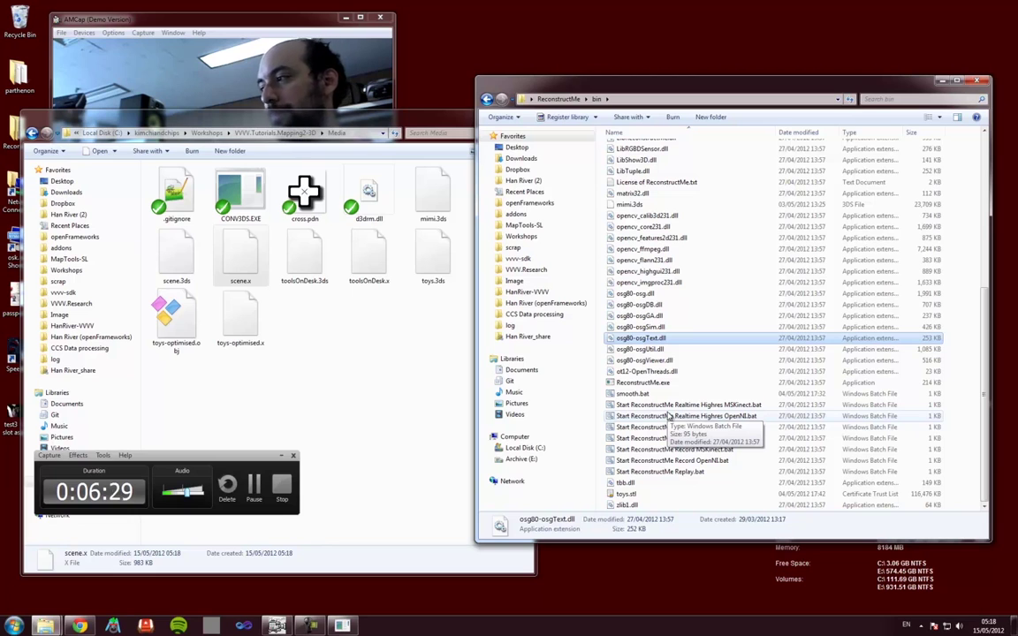
{"action": "scroll", "coordinate": [676, 411], "scroll_direction": "up", "scroll_amount": 8}
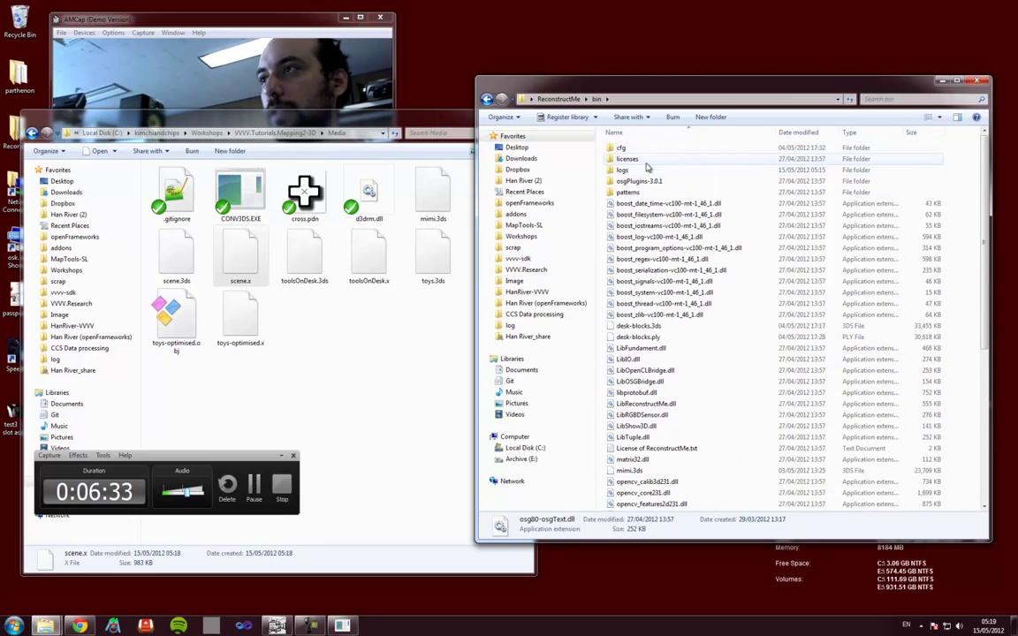
{"action": "double_click", "coordinate": [643, 148]}
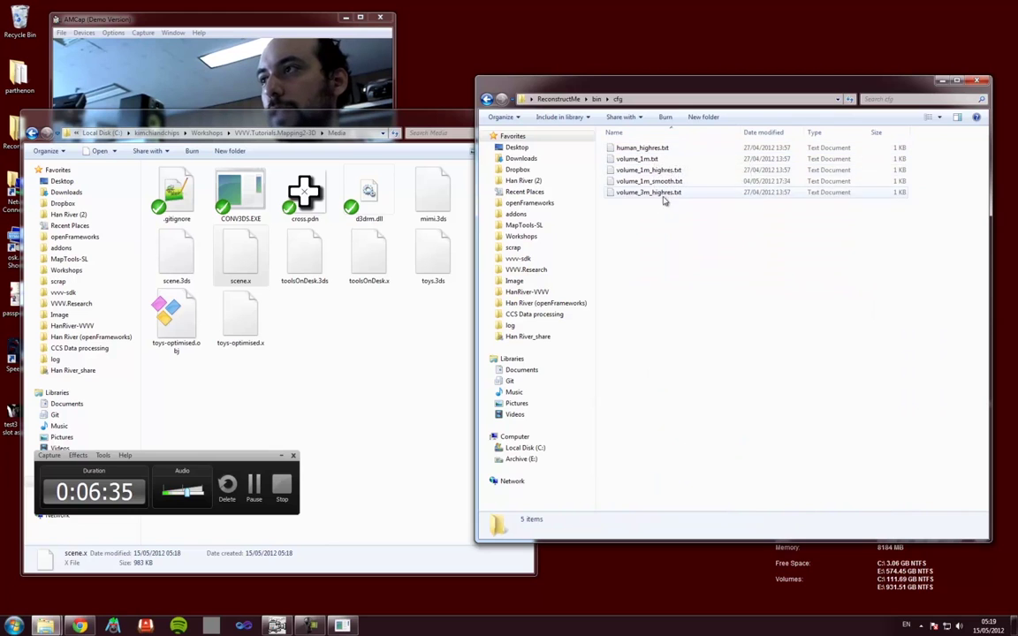
{"action": "left_click", "coordinate": [598, 99]}
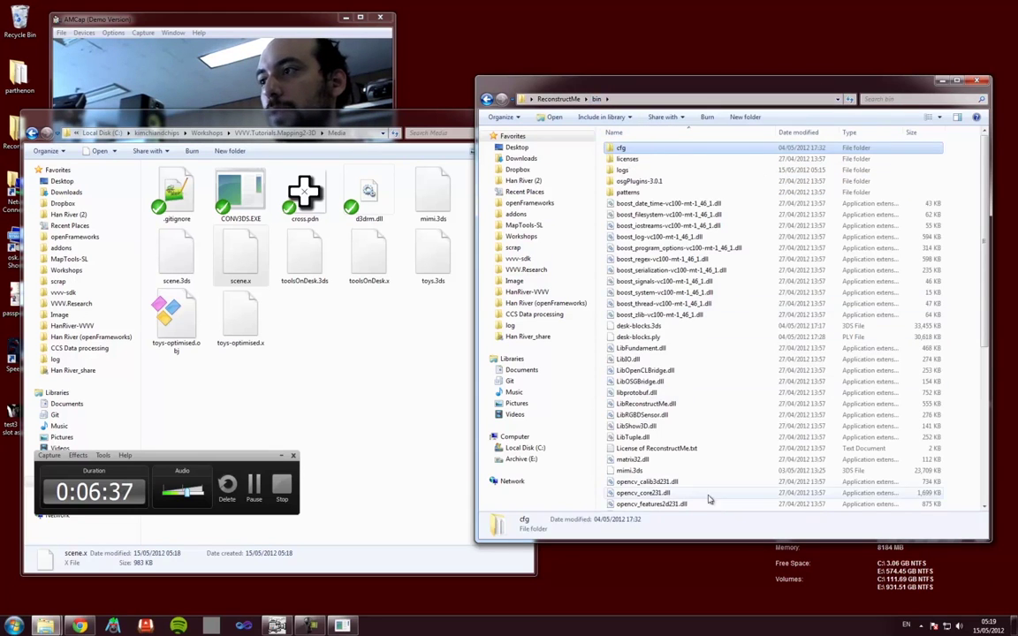
Step: Open Start ReconstructMe Realtime Highres OpenNI.bat for editing
{"action": "left_click", "coordinate": [712, 516]}
{"action": "scroll", "coordinate": [720, 530], "scroll_direction": "down", "scroll_amount": 10}
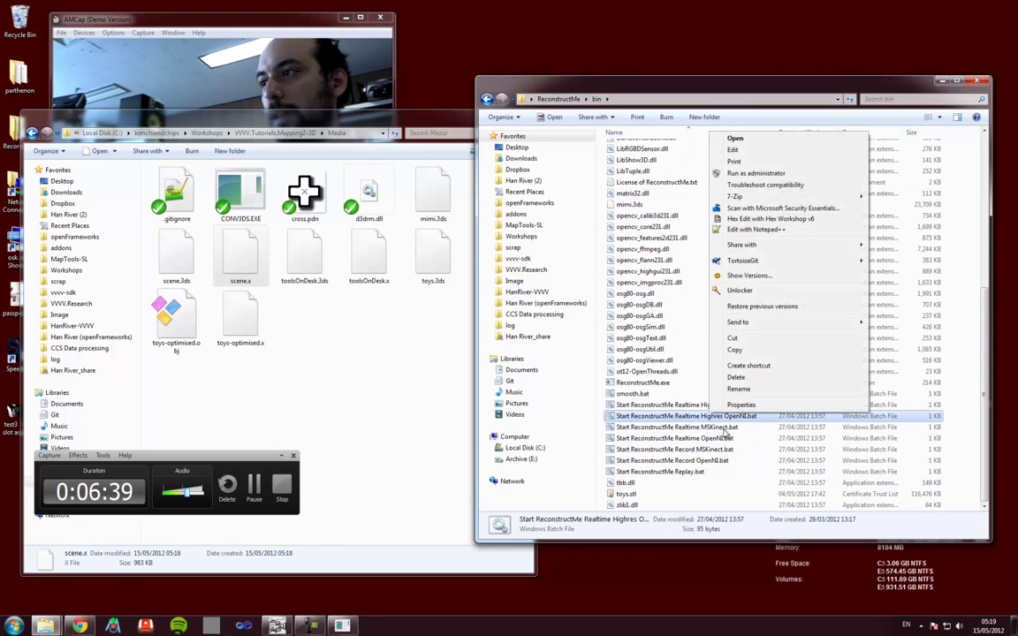
{"action": "left_click", "coordinate": [732, 149]}
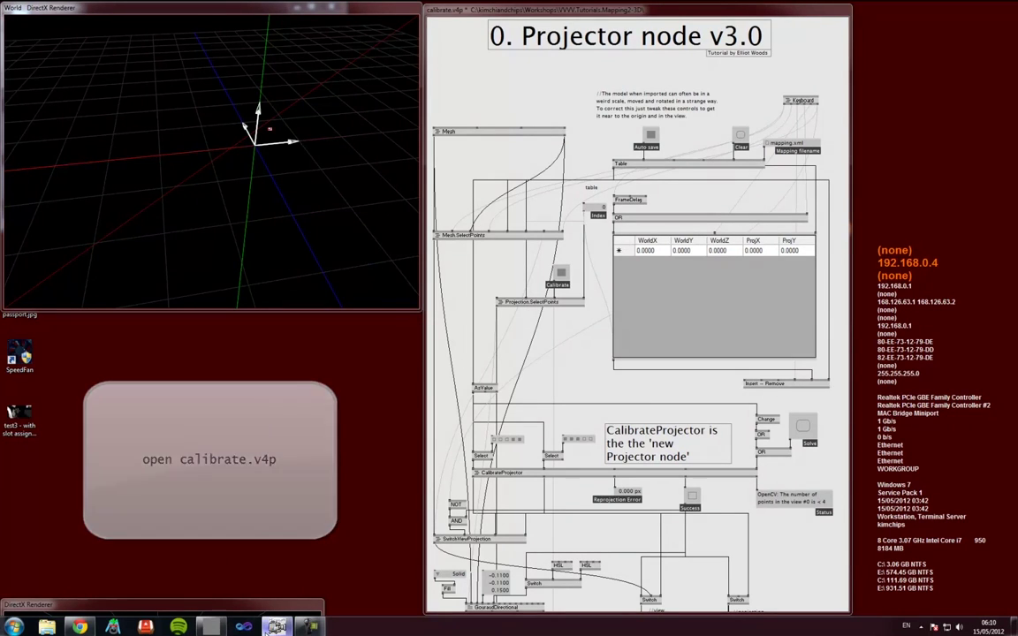
Step: Bring up the AMCap webcam window and place it directly below the World renderer in the VVVV workspace
{"action": "left_click", "coordinate": [277, 627]}
{"action": "left_click_drag", "start_coordinate": [199, 13], "coordinate": [221, 344]}
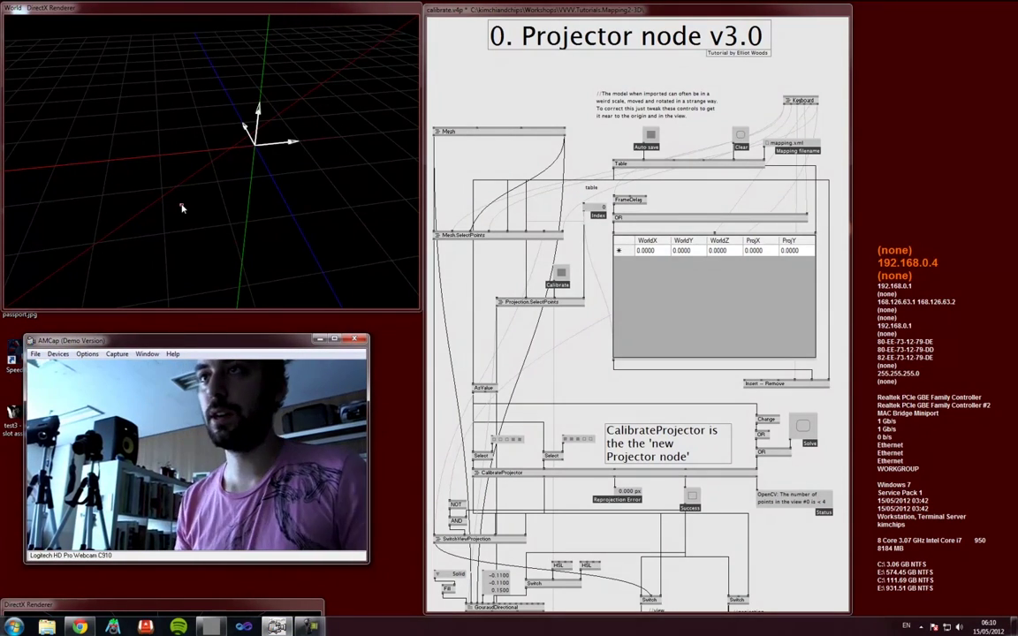
{"action": "right_click_drag", "start_coordinate": [184, 207], "coordinate": [243, 190]}
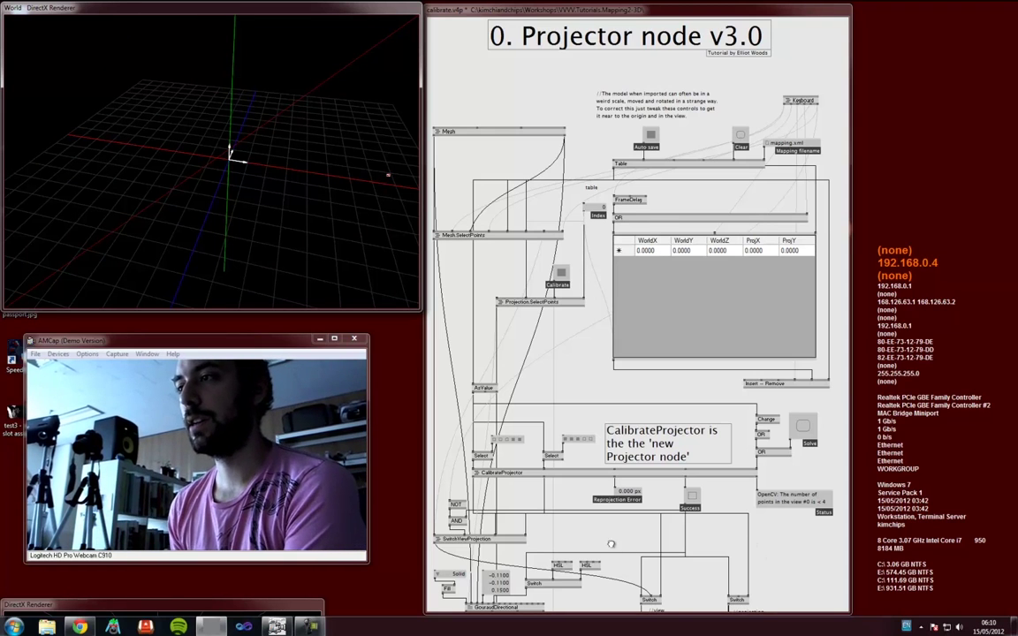
Step: Open the Mesh.SelectPoints subpatch, locate its Renderer World node, and close the subpatch again
{"action": "mouse_move", "coordinate": [611, 545]}
{"action": "right_mouse_down"}
{"action": "mouse_move", "coordinate": [632, 386]}
{"action": "mouse_move", "coordinate": [623, 546]}
{"action": "right_mouse_up"}
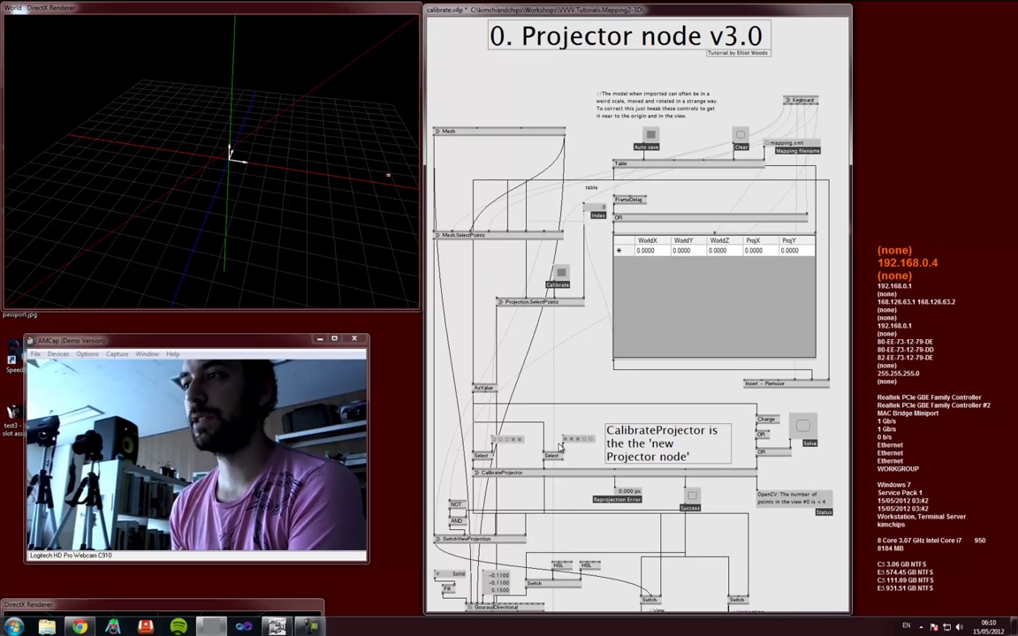
{"action": "right_click", "coordinate": [452, 237]}
{"action": "scroll", "coordinate": [566, 525], "scroll_direction": "down", "scroll_amount": 5}
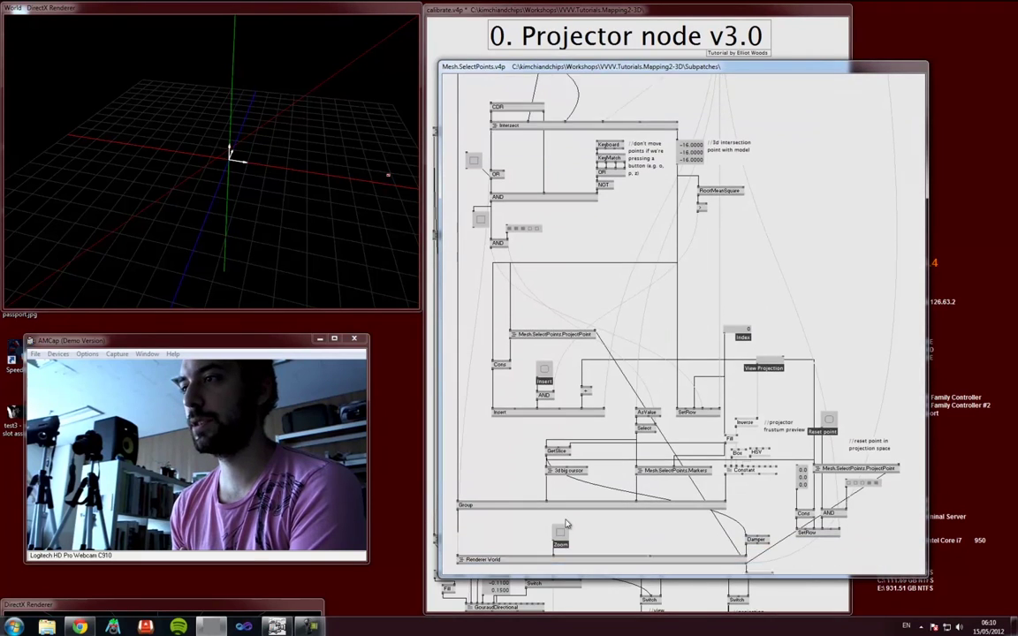
{"action": "scroll", "coordinate": [566, 524], "scroll_direction": "down", "scroll_amount": 2}
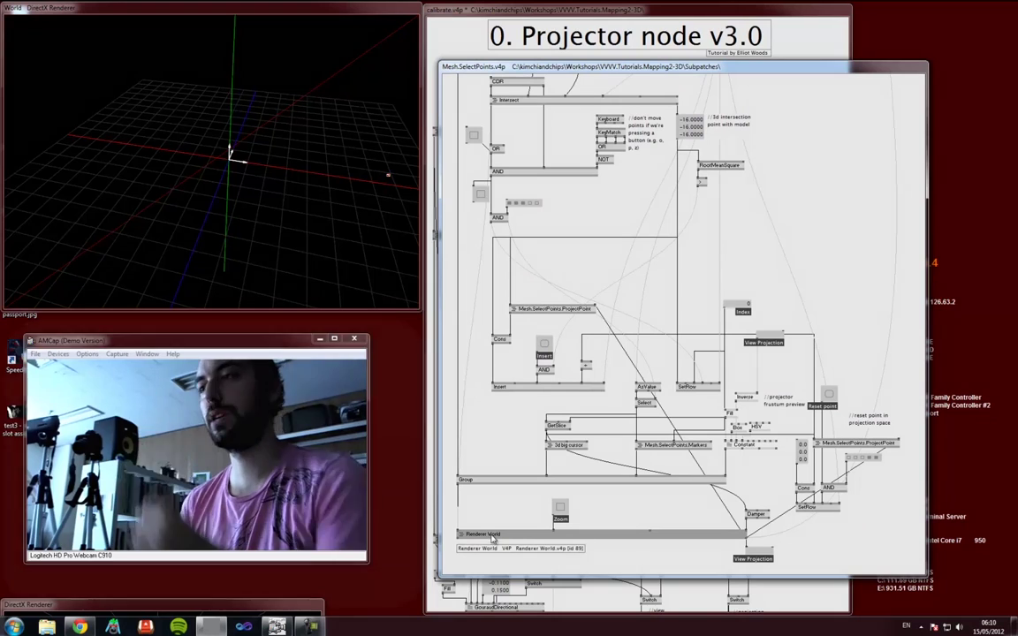
{"action": "key", "text": "alt+3"}
Step: Open the Renderer.Projection subpatch from calibrate.v4p to bring up the projector renderer, and close the subpatch
{"action": "scroll", "coordinate": [507, 485], "scroll_direction": "down", "scroll_amount": 5}
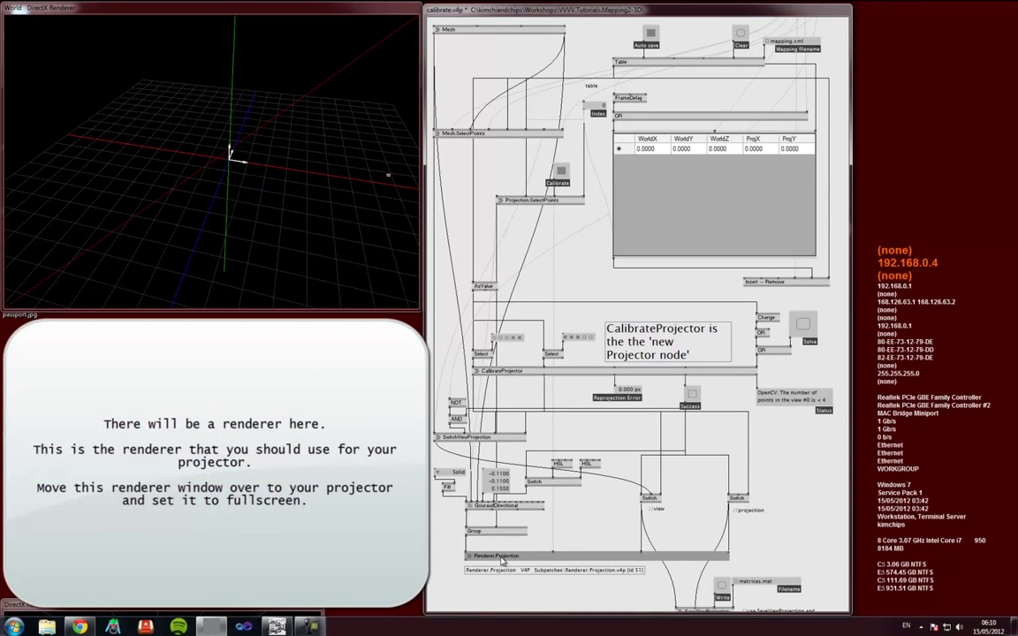
{"action": "right_click", "coordinate": [499, 556]}
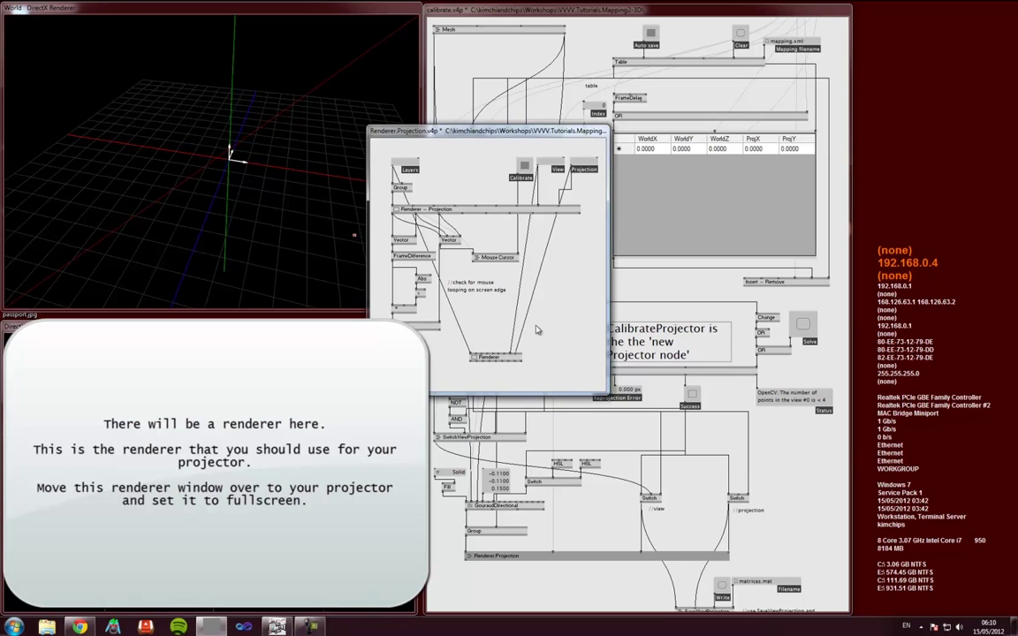
{"action": "key", "text": "alt+3"}
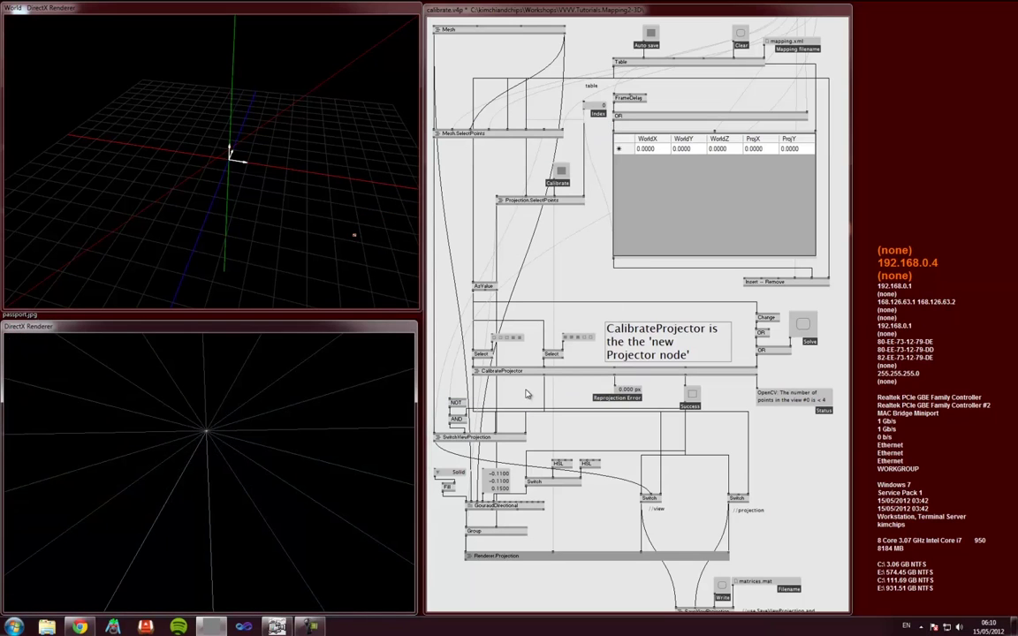
Step: Enter 1 as WorldX in the first row of the calibration table, and clear the table
{"action": "right_click_drag", "start_coordinate": [595, 271], "coordinate": [597, 626]}
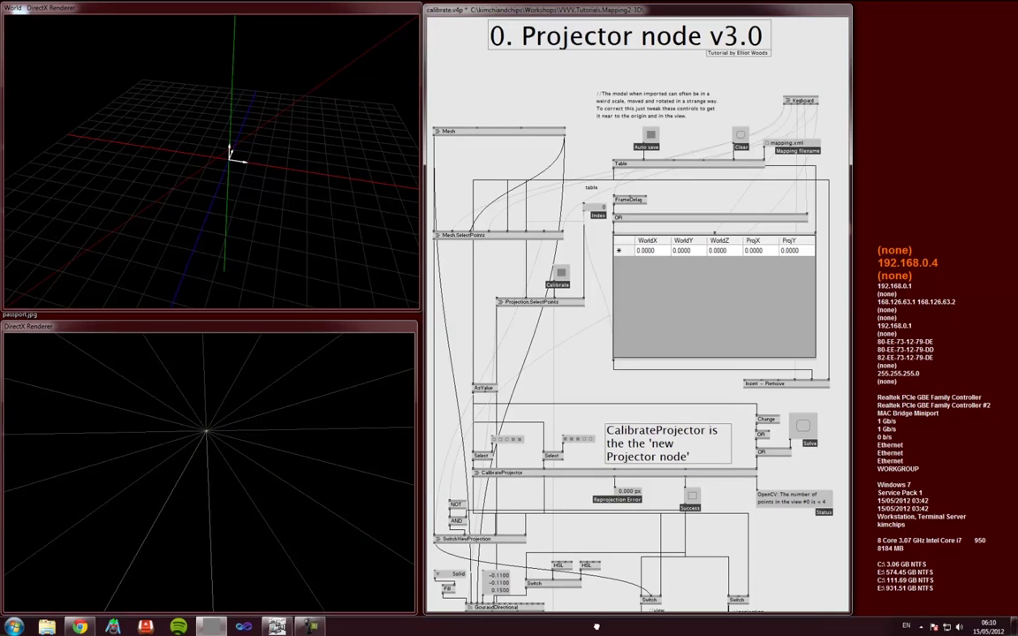
{"action": "left_click", "coordinate": [650, 253]}
{"action": "type", "text": "1"}
{"action": "key", "text": "Return"}
{"action": "right_click", "coordinate": [742, 136]}
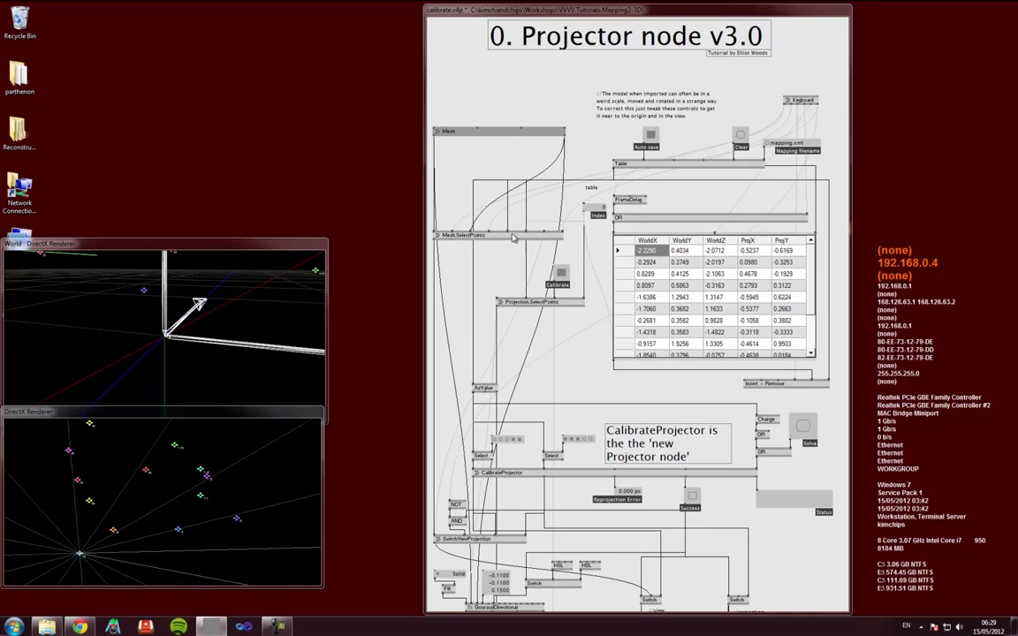
Step: Examine the world and projection coordinates in the table's first row and the World XYZ input of CalibrateProjector
{"action": "right_click_drag", "start_coordinate": [590, 380], "coordinate": [677, 520]}
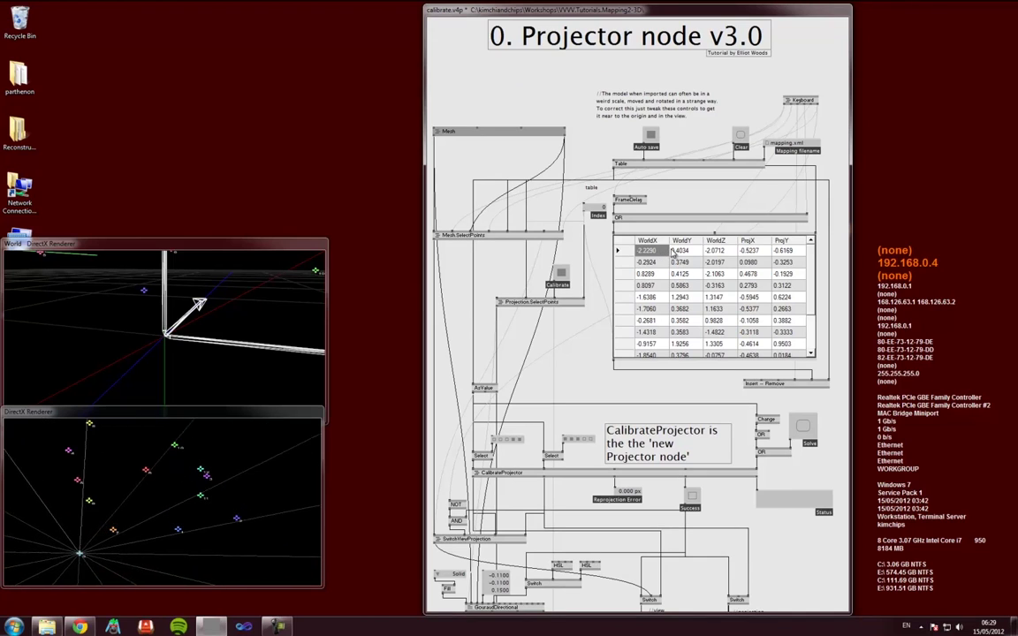
{"action": "left_click", "coordinate": [716, 252]}
{"action": "left_click", "coordinate": [741, 252]}
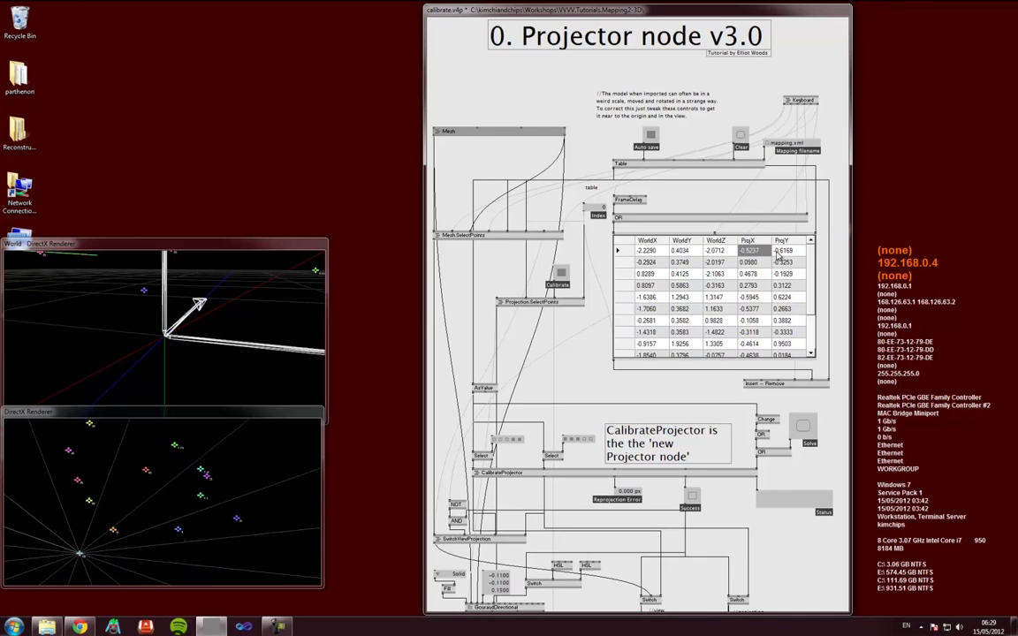
{"action": "left_click", "coordinate": [776, 252]}
{"action": "scroll", "coordinate": [581, 385], "scroll_direction": "down", "scroll_amount": 3}
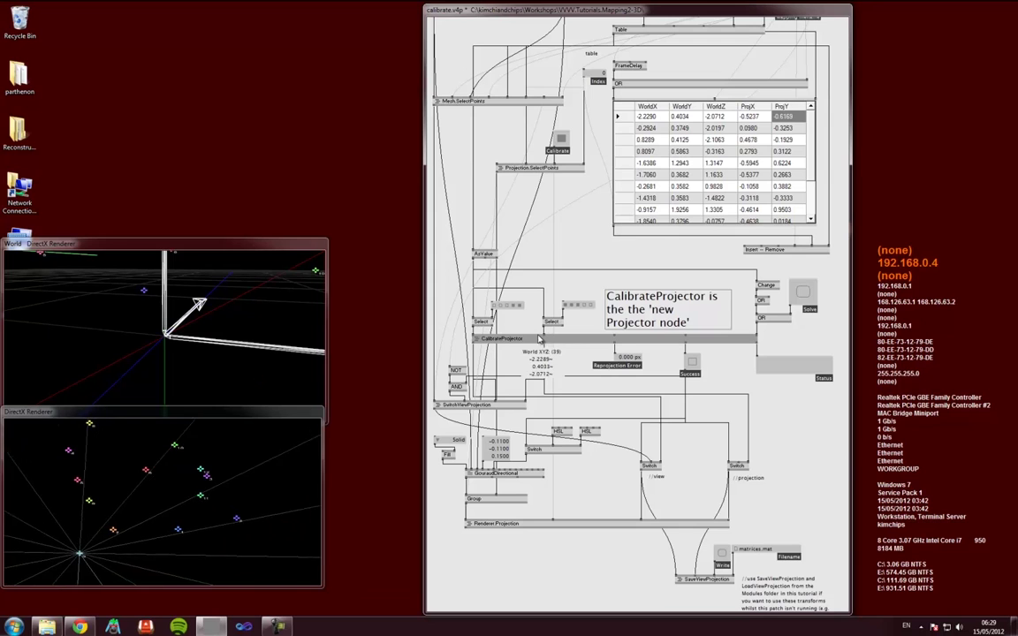
{"action": "mouse_move", "coordinate": [476, 339]}
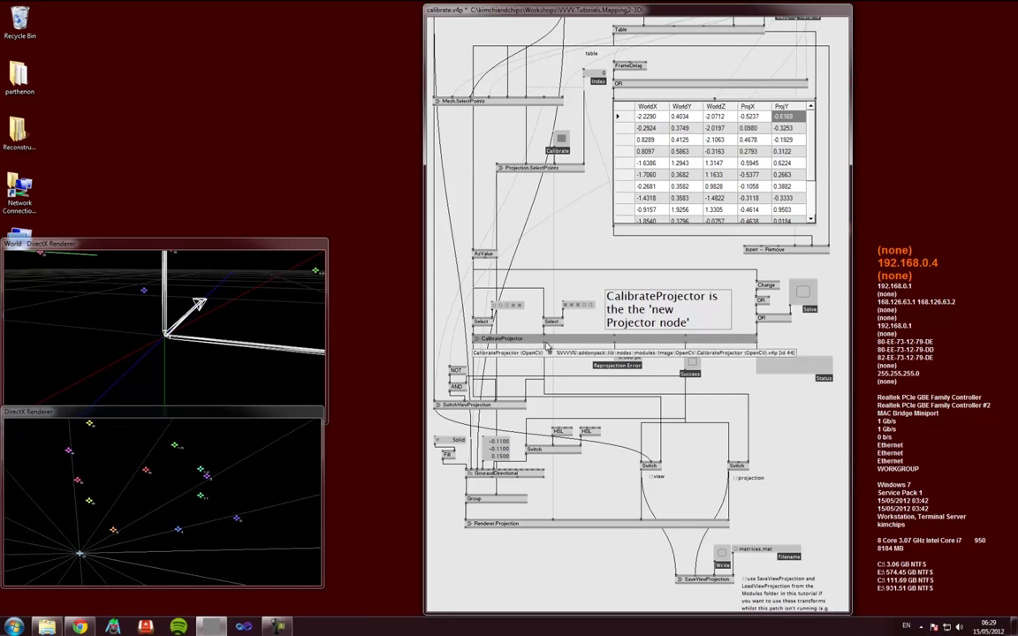
Step: Move the projection renderer window down so it sits clear of the World renderer
{"action": "scroll", "coordinate": [759, 310], "scroll_direction": "down", "scroll_amount": 2}
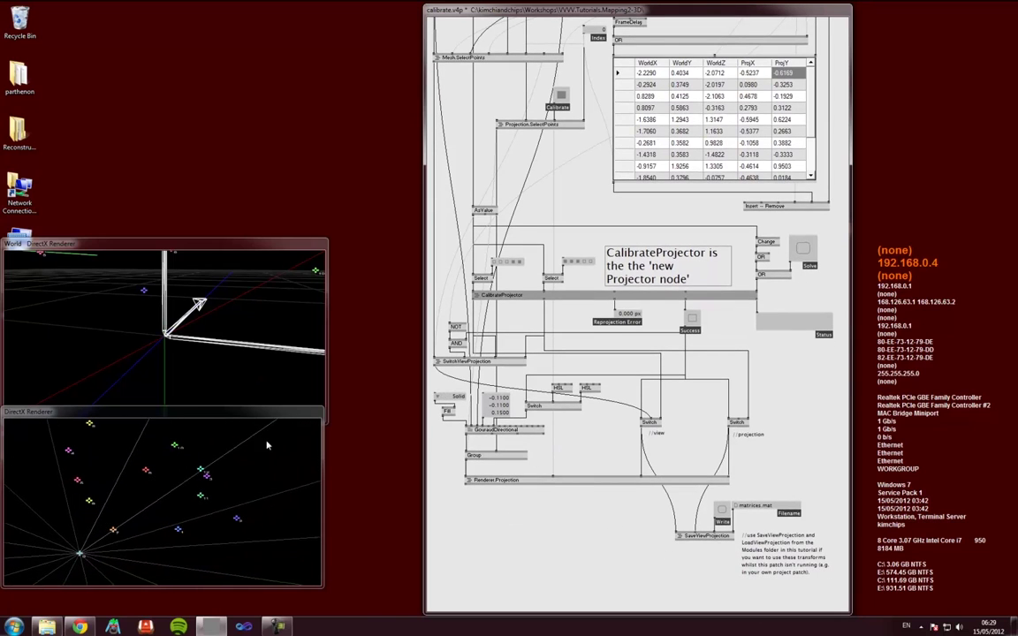
{"action": "left_click_drag", "start_coordinate": [311, 416], "coordinate": [313, 434]}
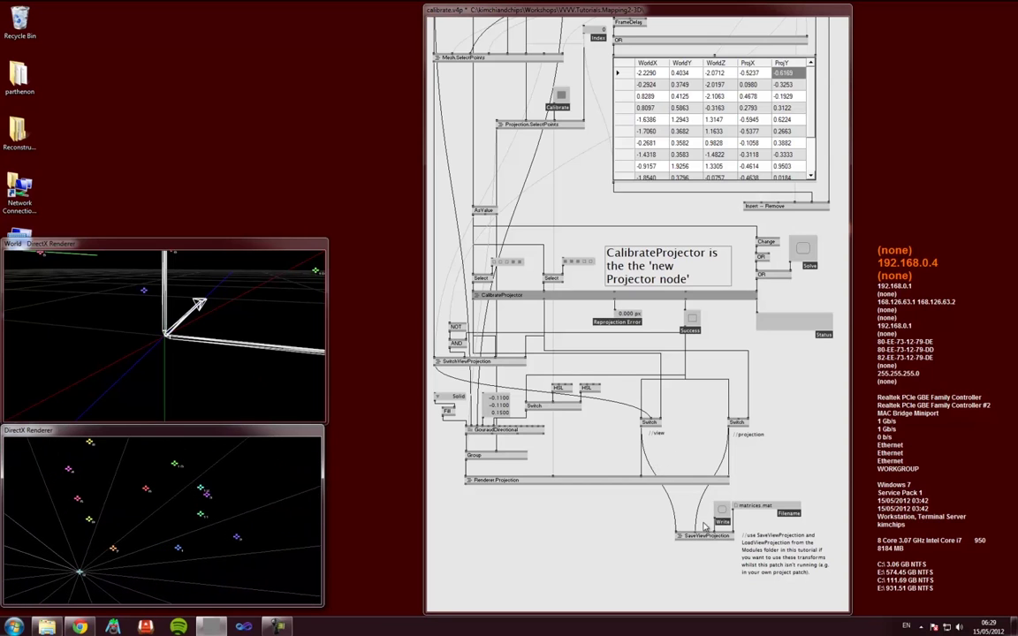
Step: Inspect the SaveViewProjection node with its matrices.mat file name, and go back to the table's controls
{"action": "left_click_drag", "start_coordinate": [716, 573], "coordinate": [668, 528]}
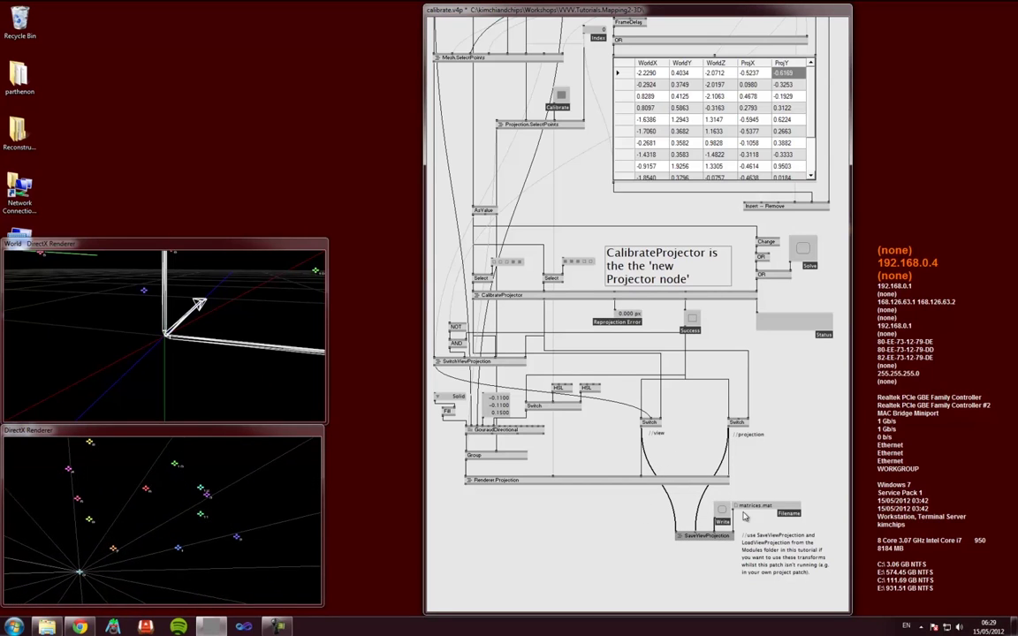
{"action": "left_click", "coordinate": [641, 585]}
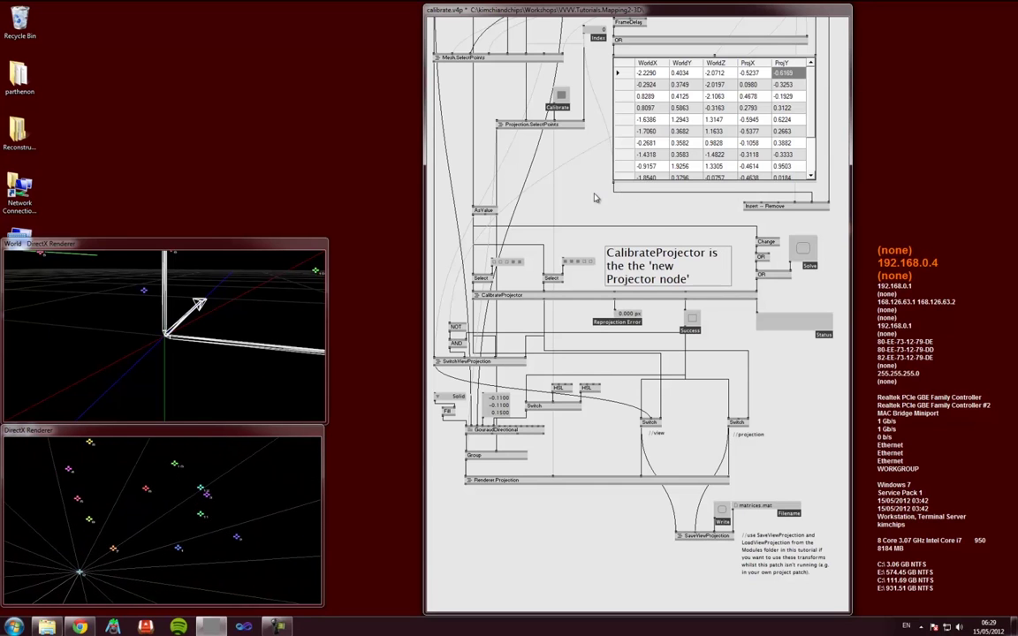
{"action": "scroll", "coordinate": [593, 198], "scroll_direction": "up", "scroll_amount": 3}
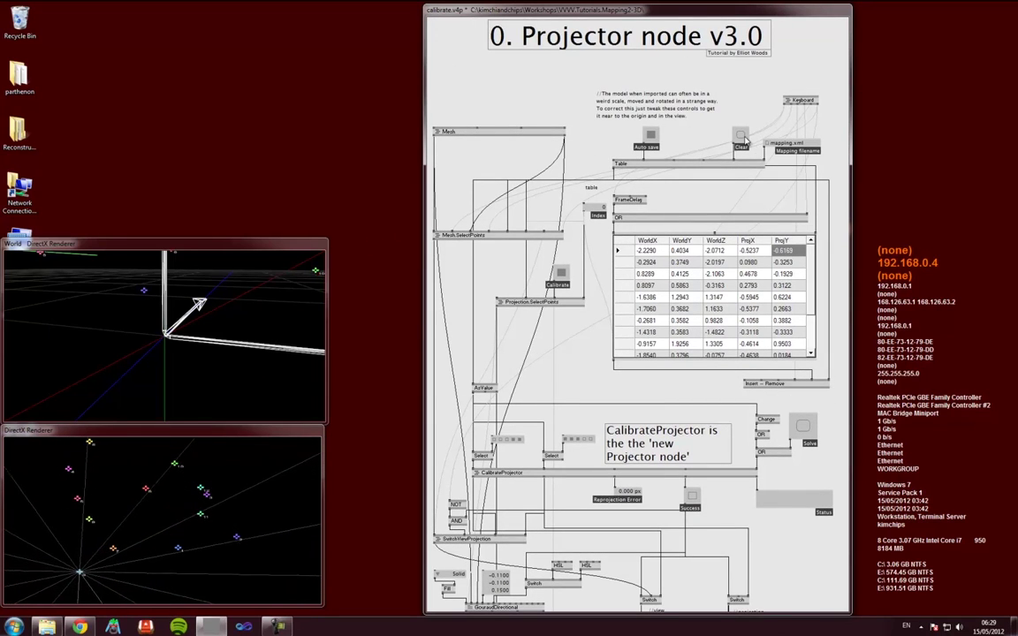
Step: Clear the calibration table and load scene.x from the Media folder as the mesh file in the Mesh subpatch
{"action": "left_click", "coordinate": [741, 138]}
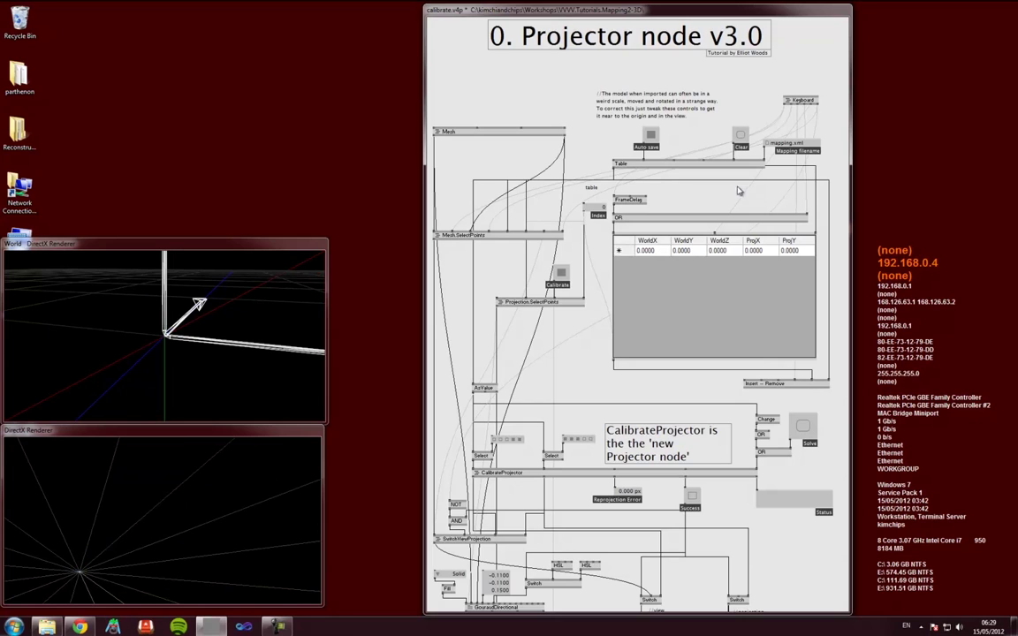
{"action": "left_click", "coordinate": [458, 139]}
{"action": "right_click", "coordinate": [448, 132]}
{"action": "left_click_drag", "start_coordinate": [459, 219], "coordinate": [460, 252]}
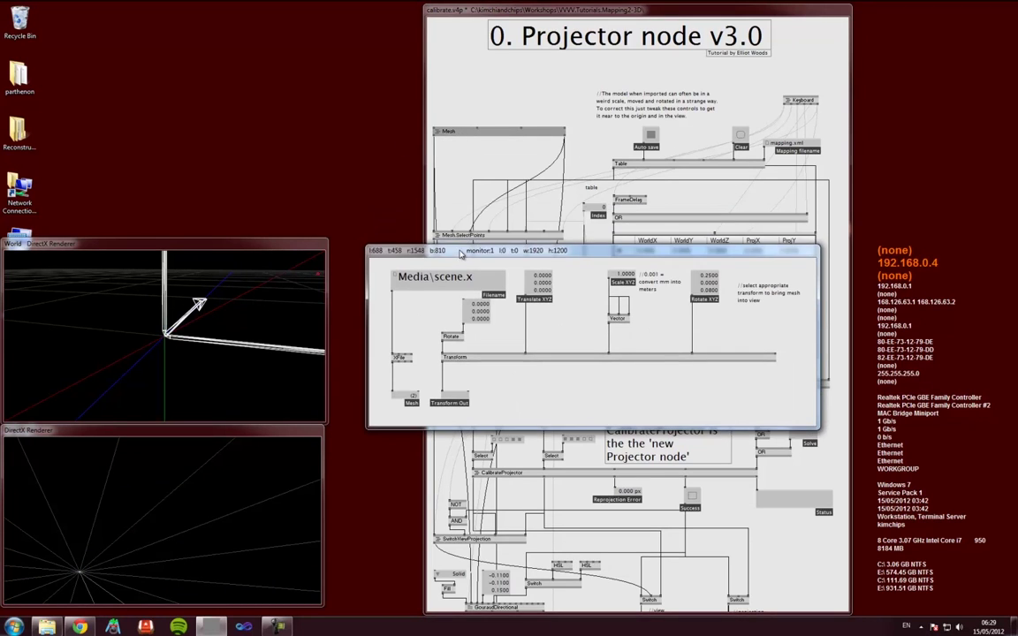
{"action": "right_click", "coordinate": [422, 285]}
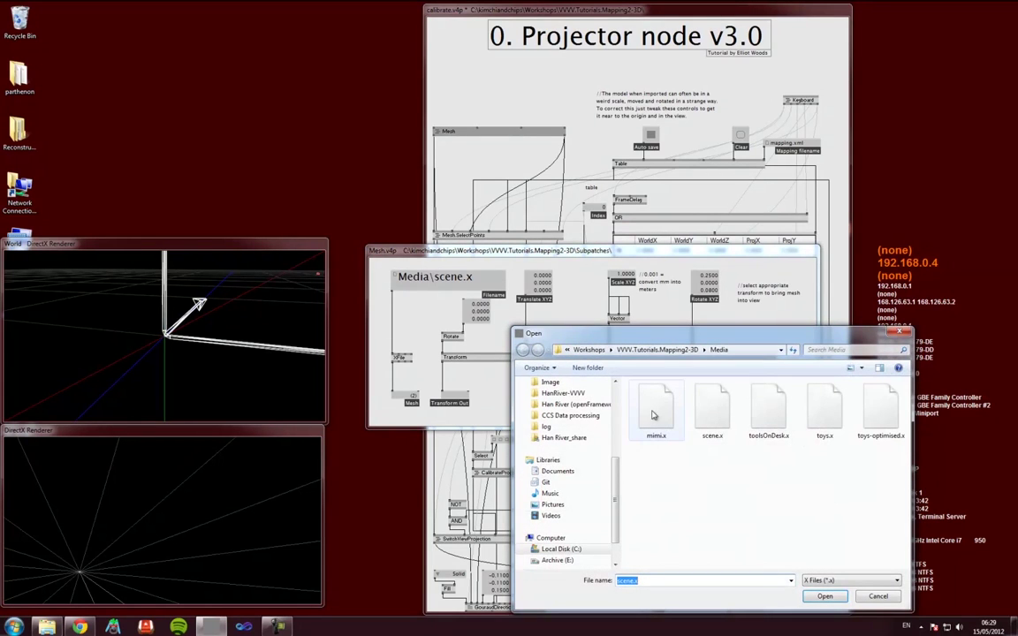
{"action": "double_click", "coordinate": [707, 406]}
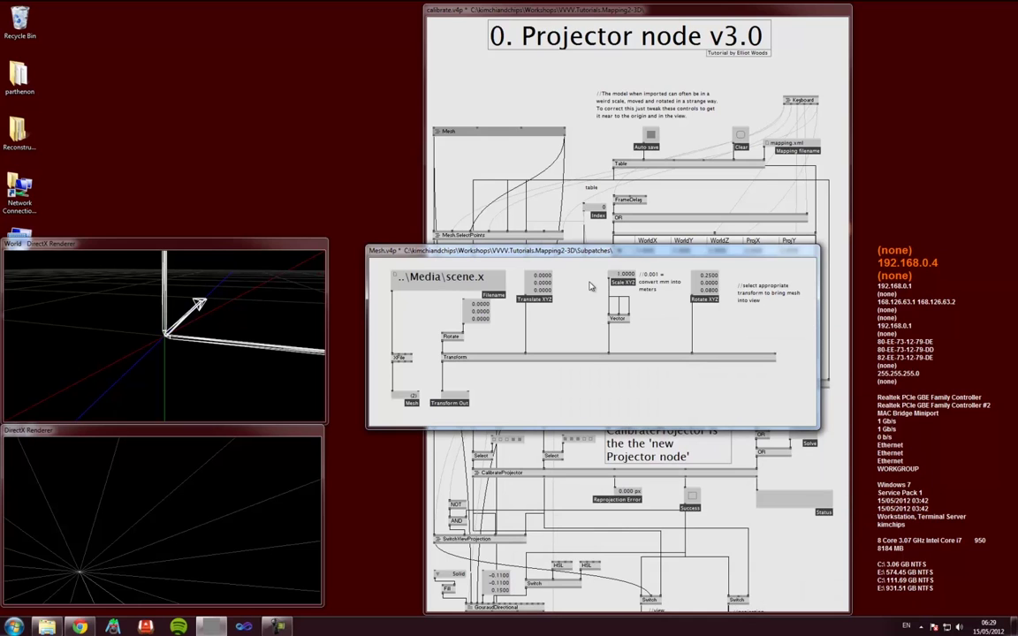
Step: Set the mesh's Scale XYZ to 0.001
{"action": "left_click", "coordinate": [248, 299]}
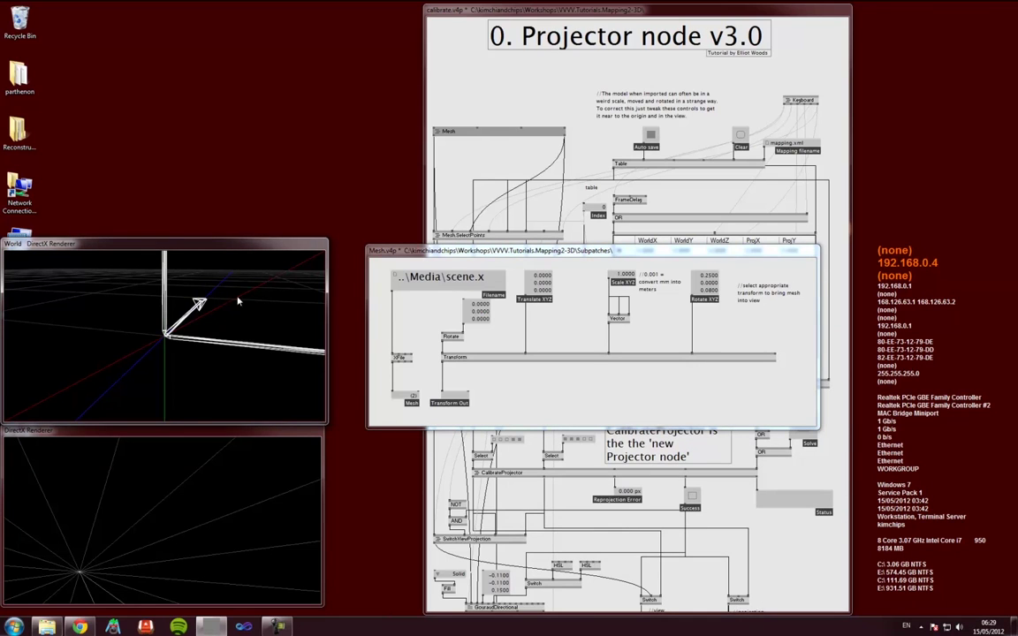
{"action": "mouse_move", "coordinate": [238, 299]}
{"action": "left_mouse_down"}
{"action": "mouse_move", "coordinate": [306, 278]}
{"action": "mouse_move", "coordinate": [281, 291]}
{"action": "mouse_move", "coordinate": [268, 179]}
{"action": "mouse_move", "coordinate": [219, 266]}
{"action": "mouse_move", "coordinate": [254, 312]}
{"action": "left_mouse_up"}
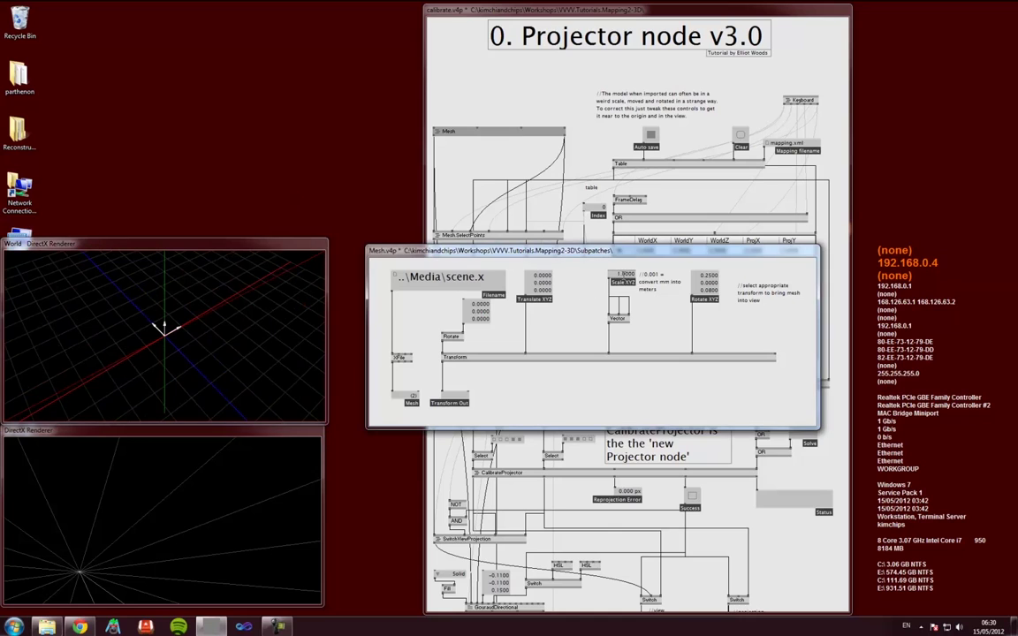
{"action": "right_click", "coordinate": [621, 276]}
{"action": "type", "text": ".00"}
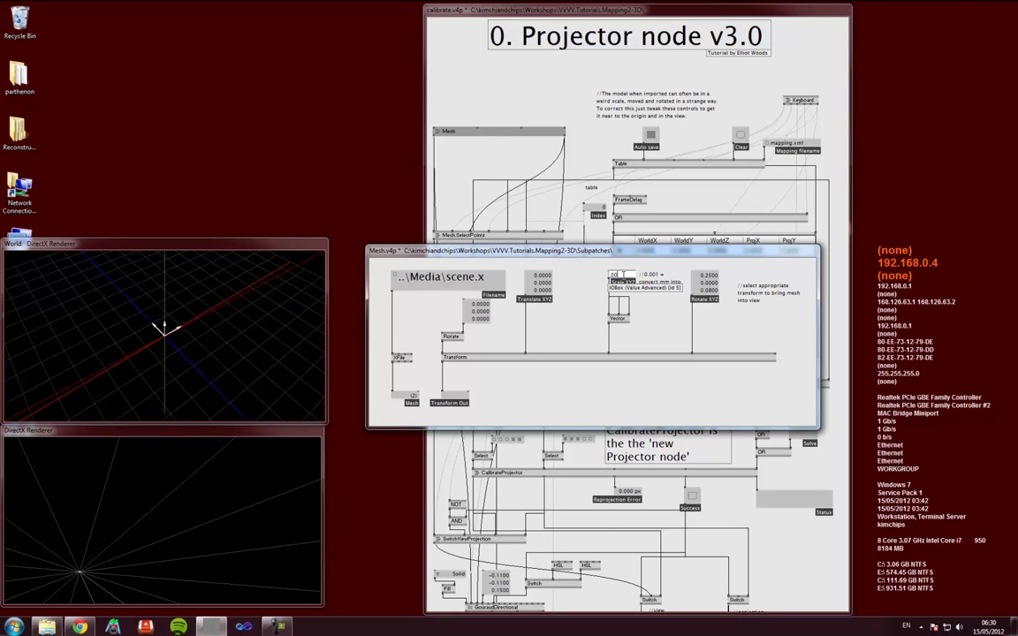
{"action": "type", "text": "1"}
{"action": "key", "text": "Return"}
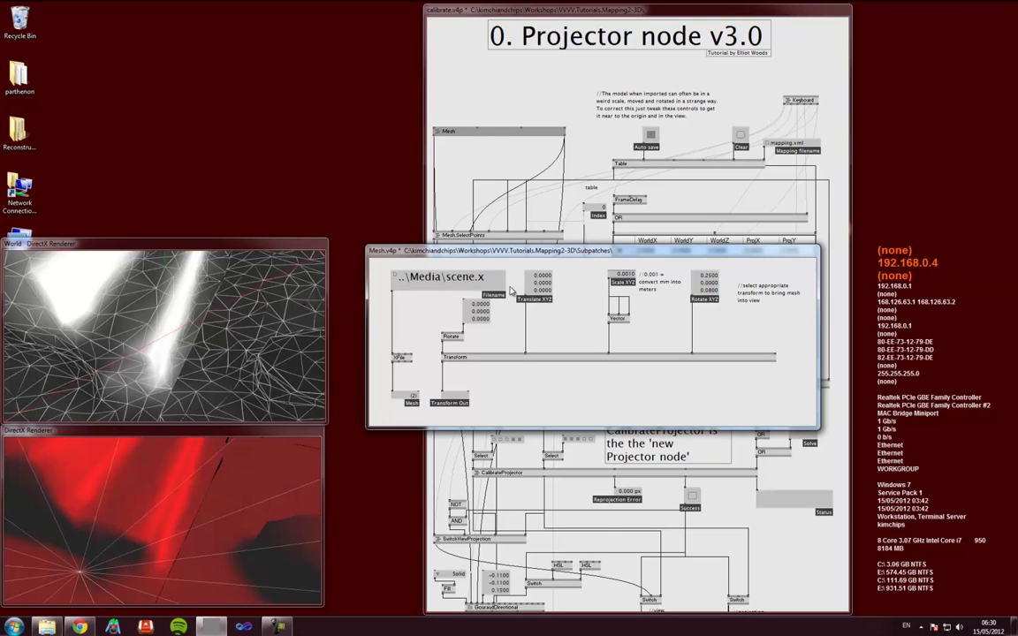
{"action": "left_click", "coordinate": [264, 300]}
{"action": "right_click_drag", "start_coordinate": [270, 295], "coordinate": [285, 115]}
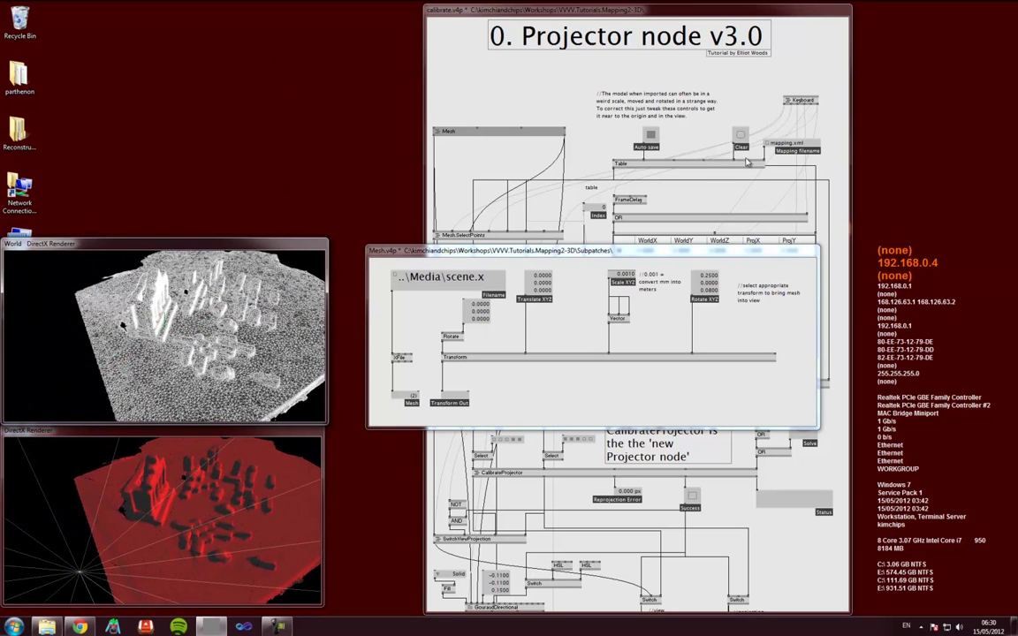
Step: Set the mesh's Scale XYZ to 0.0001
{"action": "double_click", "coordinate": [621, 274]}
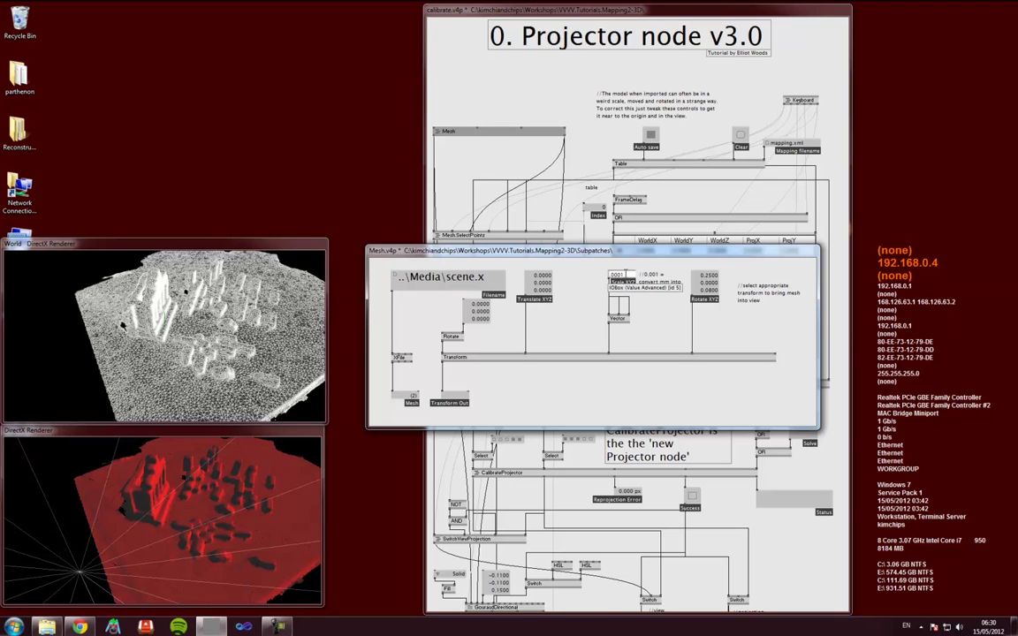
{"action": "key", "text": "Return"}
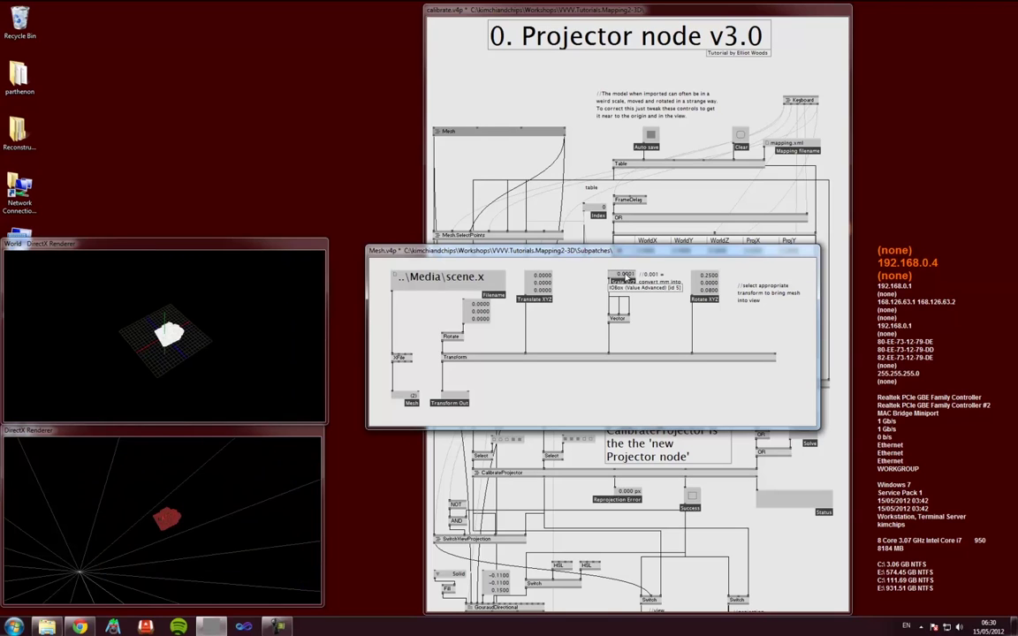
{"action": "left_click", "coordinate": [132, 326]}
{"action": "right_click_drag", "start_coordinate": [140, 315], "coordinate": [168, 486]}
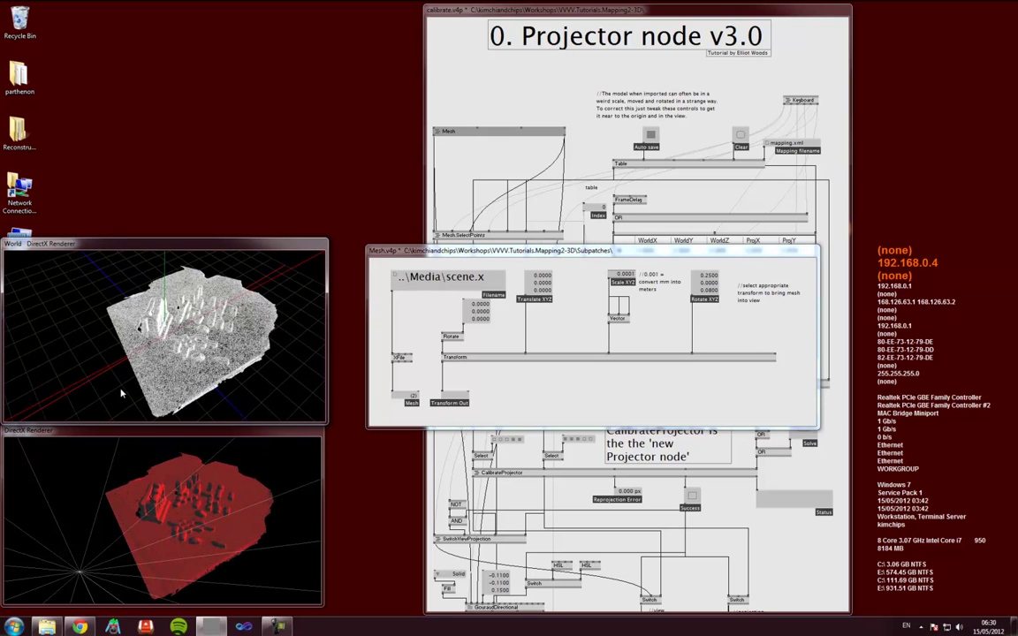
{"action": "right_click_drag", "start_coordinate": [127, 314], "coordinate": [128, 334]}
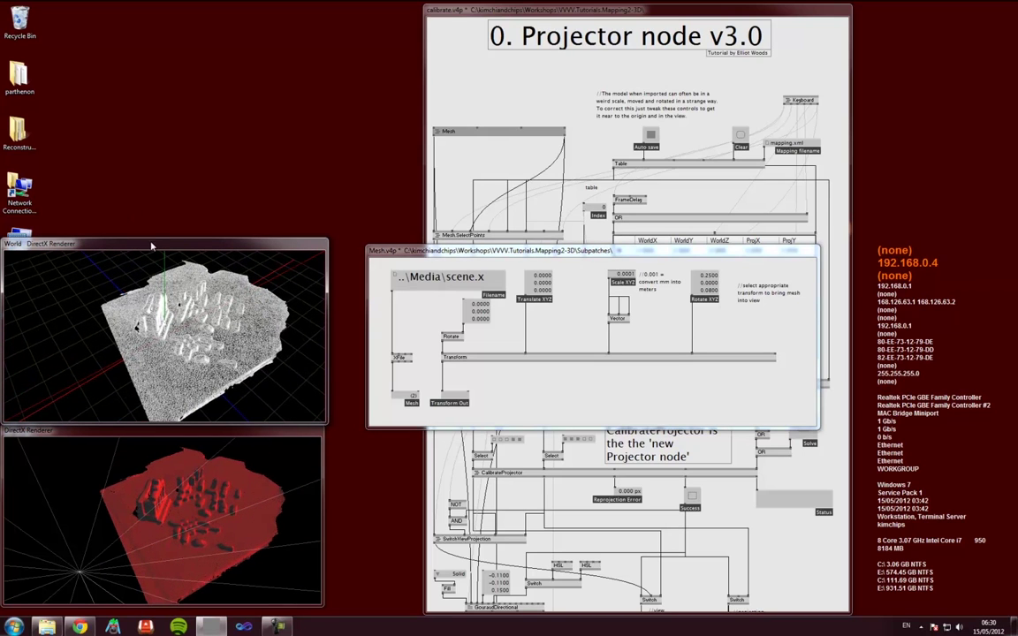
Step: Make the World renderer window taller and set the mesh's Y rotation in Rotate XYZ to 0.1
{"action": "left_click_drag", "start_coordinate": [146, 237], "coordinate": [150, 46]}
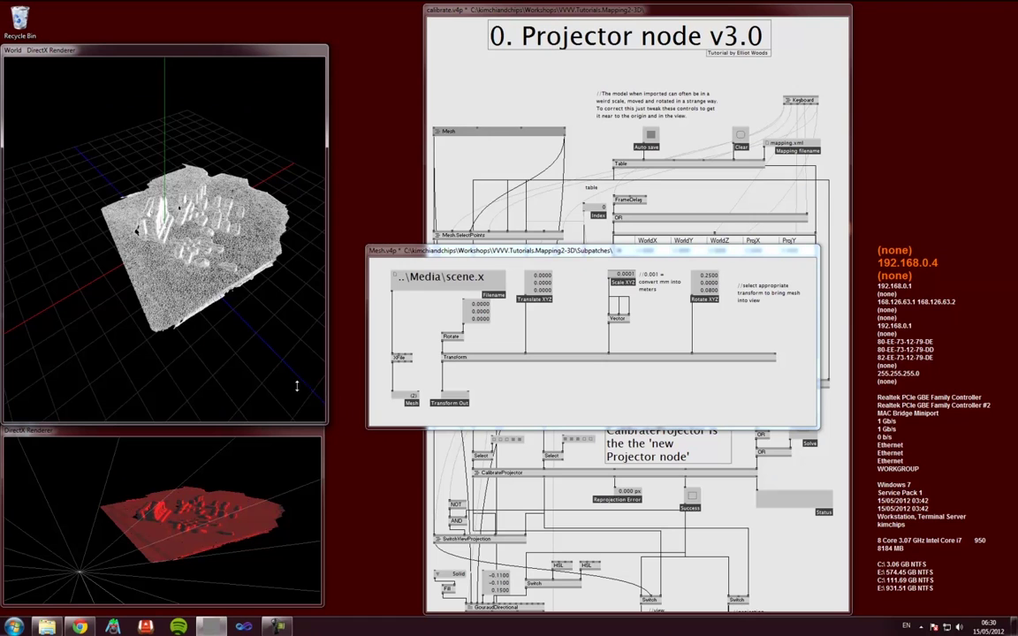
{"action": "left_click_drag", "start_coordinate": [250, 347], "coordinate": [171, 315]}
{"action": "left_click_drag", "start_coordinate": [265, 270], "coordinate": [309, 343]}
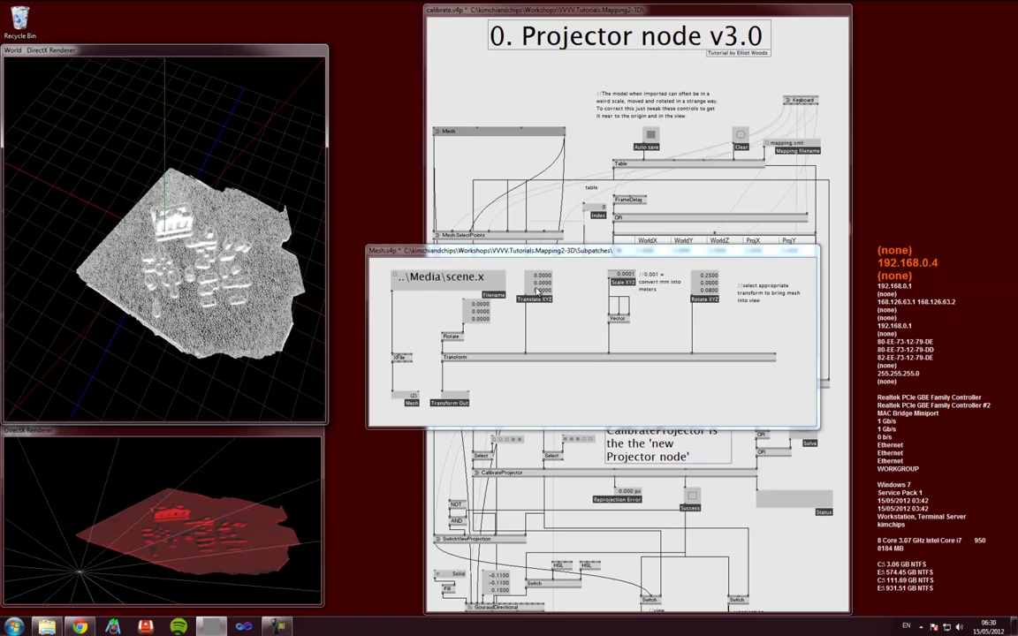
{"action": "right_click_drag", "start_coordinate": [704, 281], "coordinate": [696, 250]}
{"action": "left_click_drag", "start_coordinate": [220, 132], "coordinate": [272, 180]}
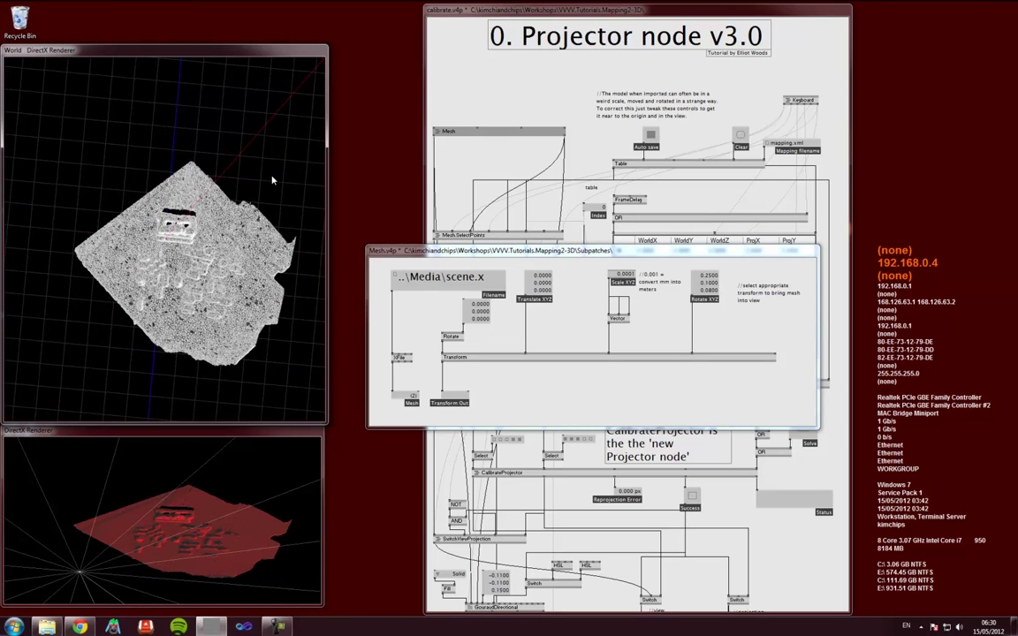
Step: Set the mesh's Translate XYZ to -0.94 in X and 1.05 in Z so the scene sits near the origin
{"action": "right_click_drag", "start_coordinate": [536, 275], "coordinate": [579, 562]}
{"action": "right_click_drag", "start_coordinate": [536, 289], "coordinate": [559, 608]}
{"action": "left_click_drag", "start_coordinate": [228, 316], "coordinate": [213, 265]}
{"action": "right_click_drag", "start_coordinate": [213, 265], "coordinate": [189, 279]}
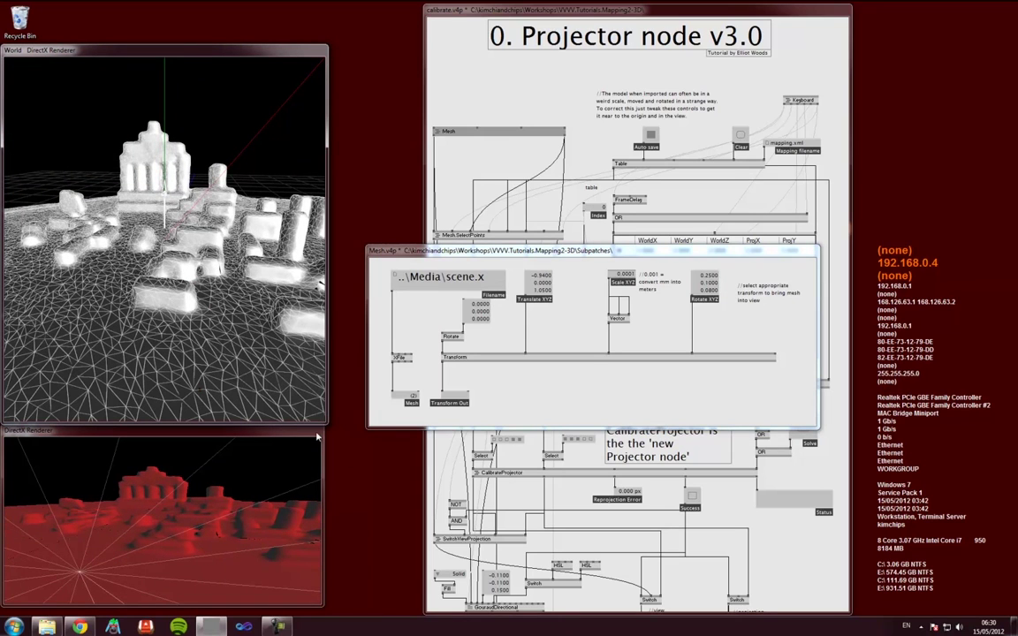
Step: Move the World renderer to the screen's upper corner and enlarge both renderer windows to equal width, stacked without overlapping
{"action": "left_click", "coordinate": [273, 439]}
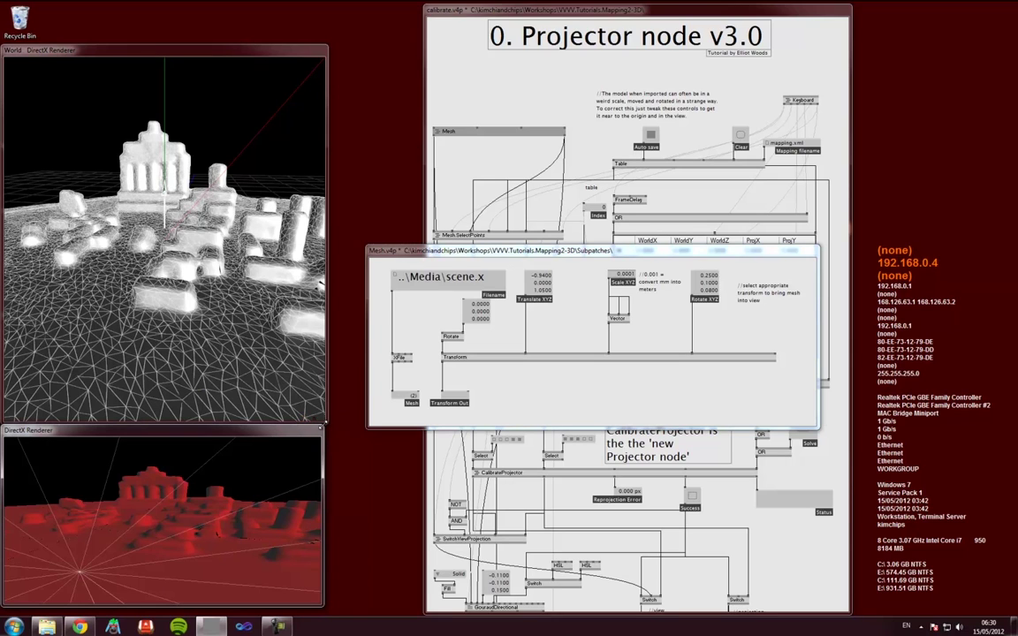
{"action": "left_click_drag", "start_coordinate": [327, 425], "coordinate": [363, 354]}
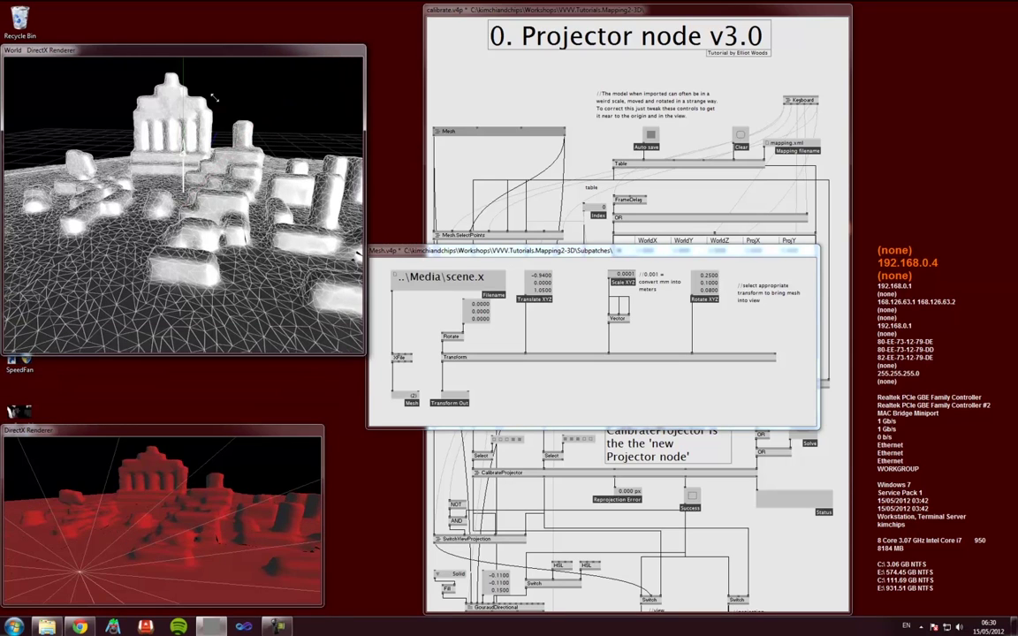
{"action": "left_click_drag", "start_coordinate": [118, 51], "coordinate": [118, 8]}
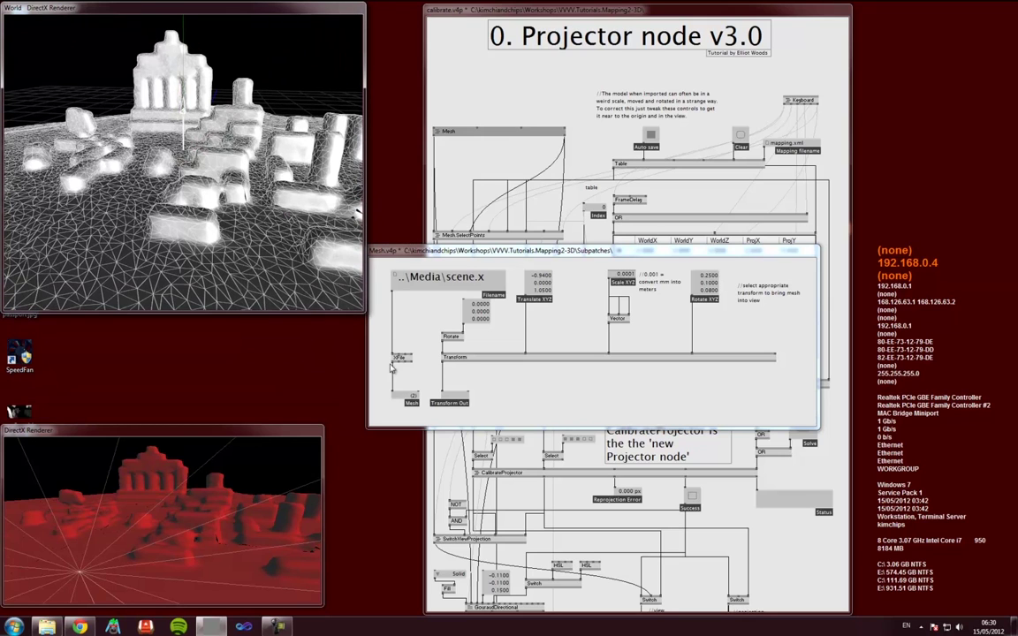
{"action": "left_click_drag", "start_coordinate": [361, 309], "coordinate": [402, 368]}
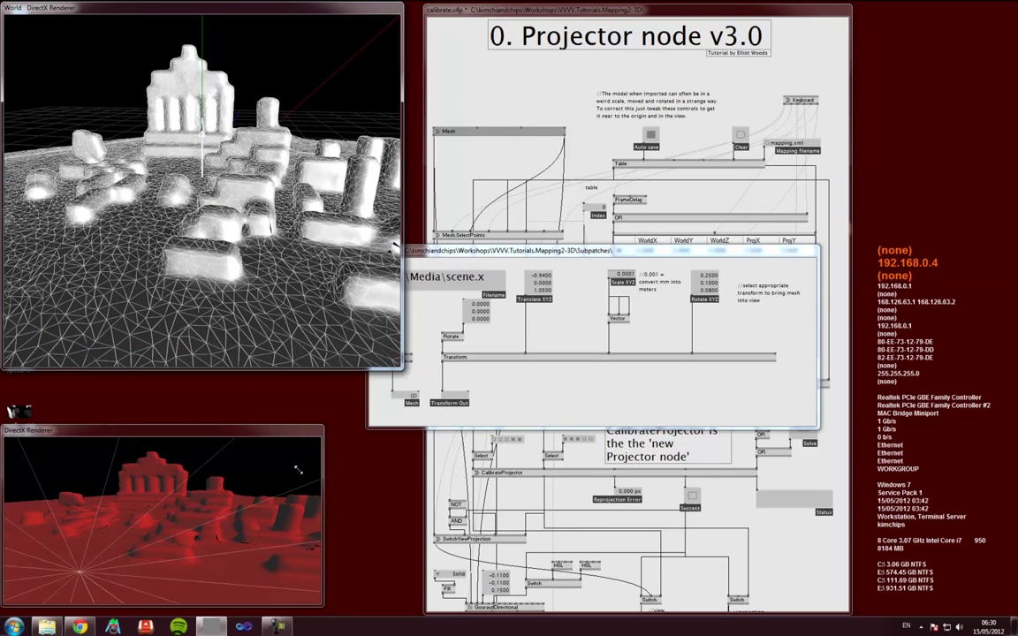
{"action": "left_click_drag", "start_coordinate": [323, 424], "coordinate": [403, 374]}
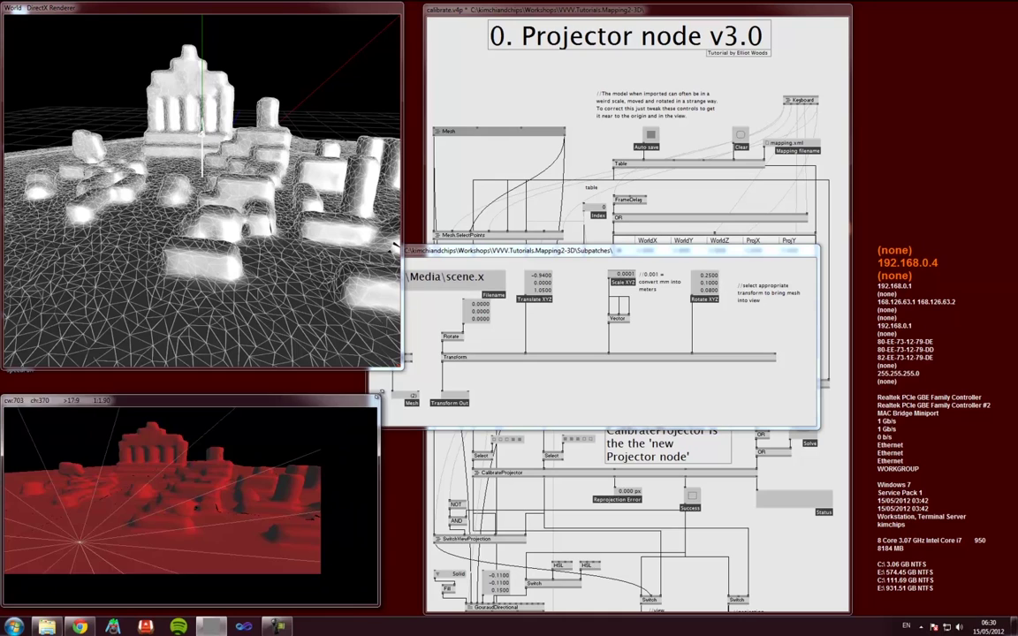
Step: Move the Mesh subpatch clear of the renderers, save it and close it
{"action": "left_click", "coordinate": [490, 392]}
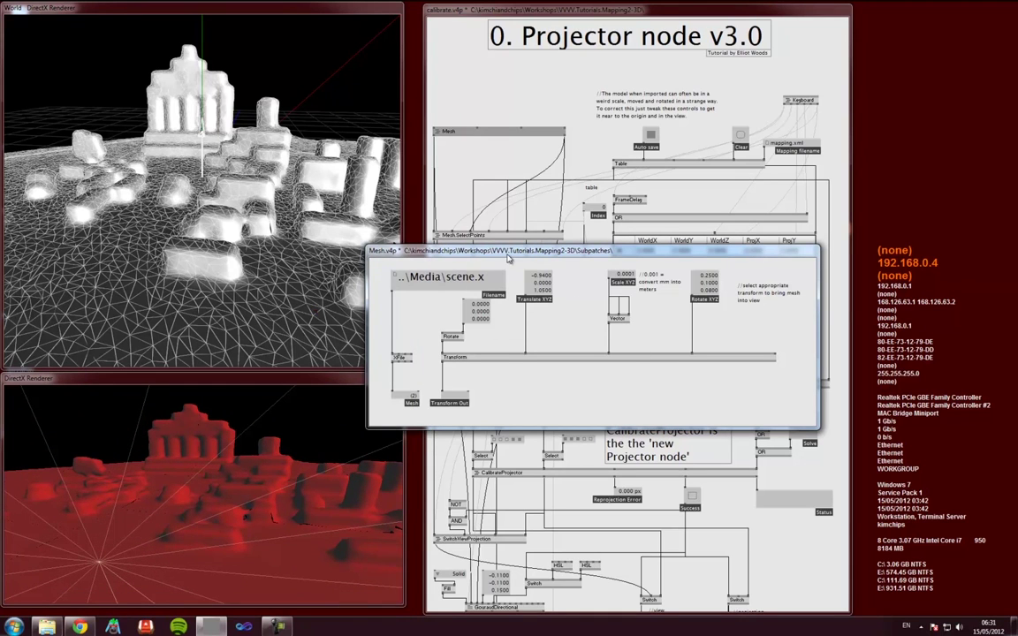
{"action": "left_click_drag", "start_coordinate": [508, 257], "coordinate": [559, 280]}
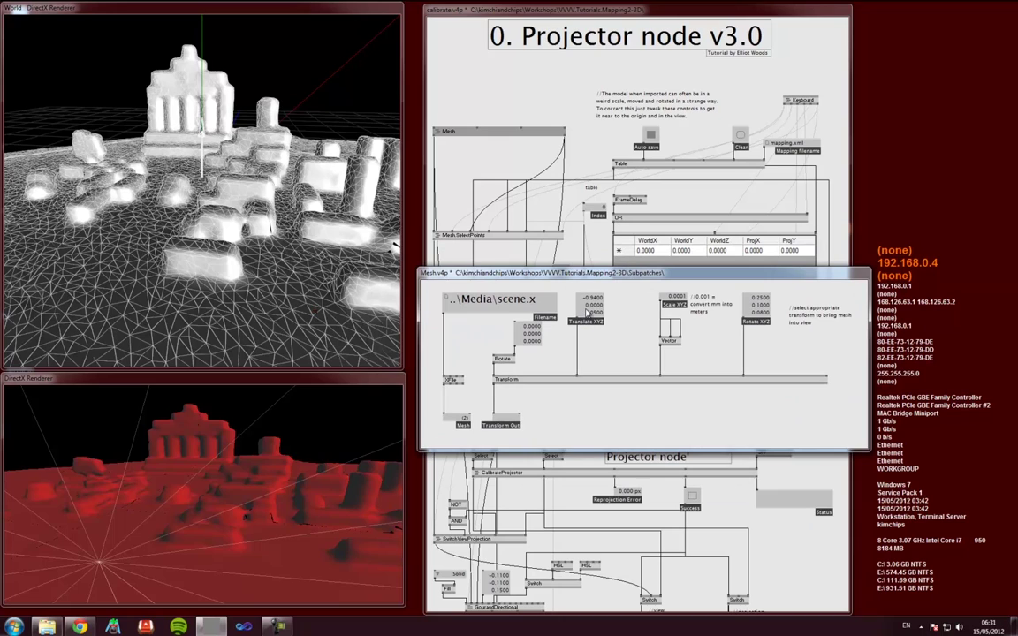
{"action": "key", "text": "ctrl+s"}
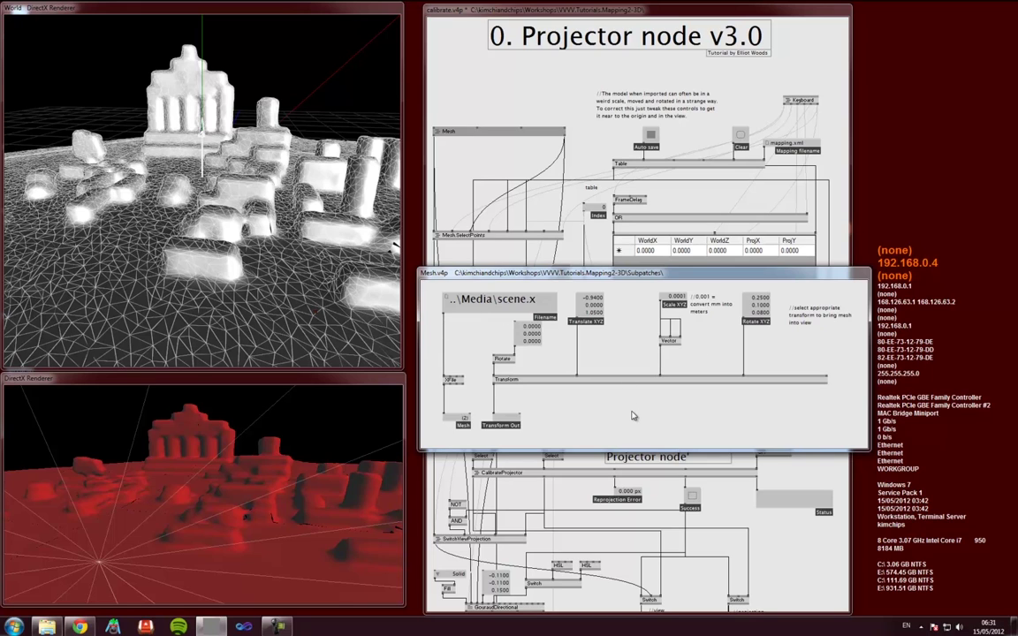
{"action": "left_click_drag", "start_coordinate": [570, 271], "coordinate": [581, 307]}
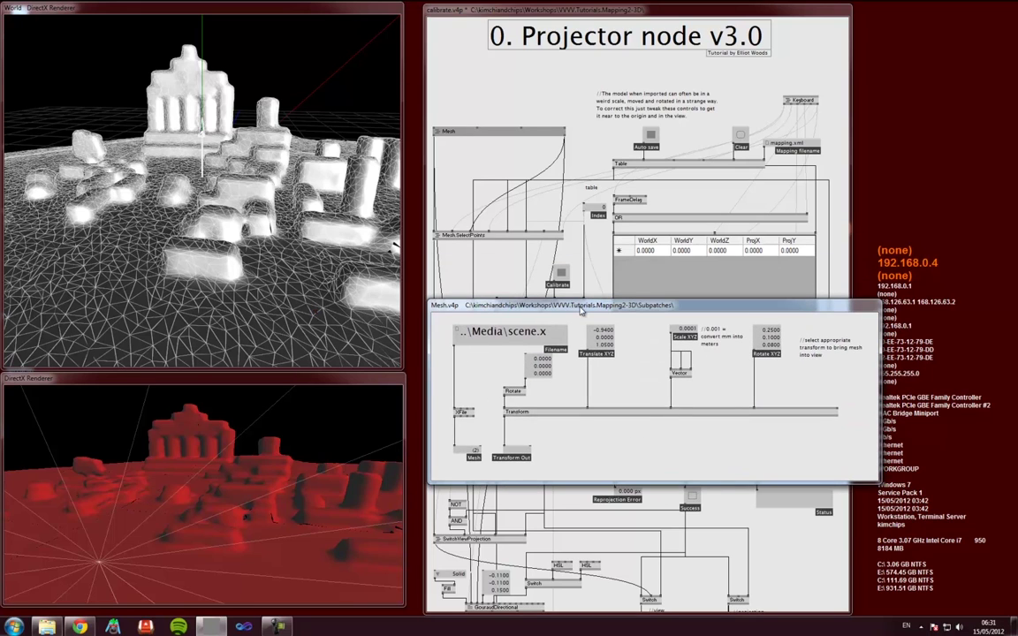
{"action": "key", "text": "alt+3"}
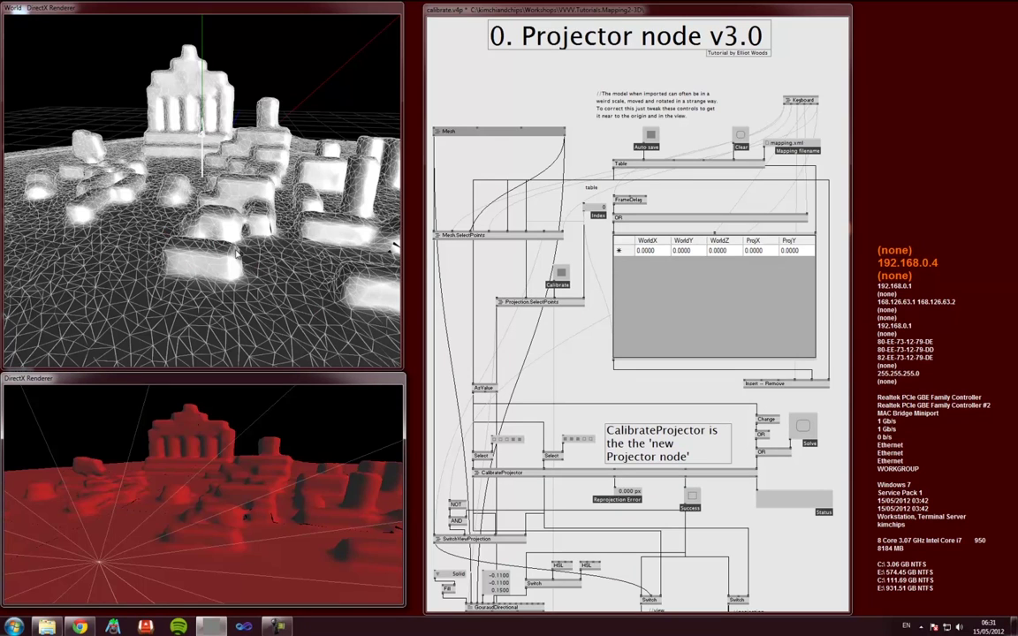
Step: Add four calibration points on the scene mesh: at the bases of three front blocks and the temple's lower left corner
{"action": "right_click_drag", "start_coordinate": [224, 233], "coordinate": [246, 253]}
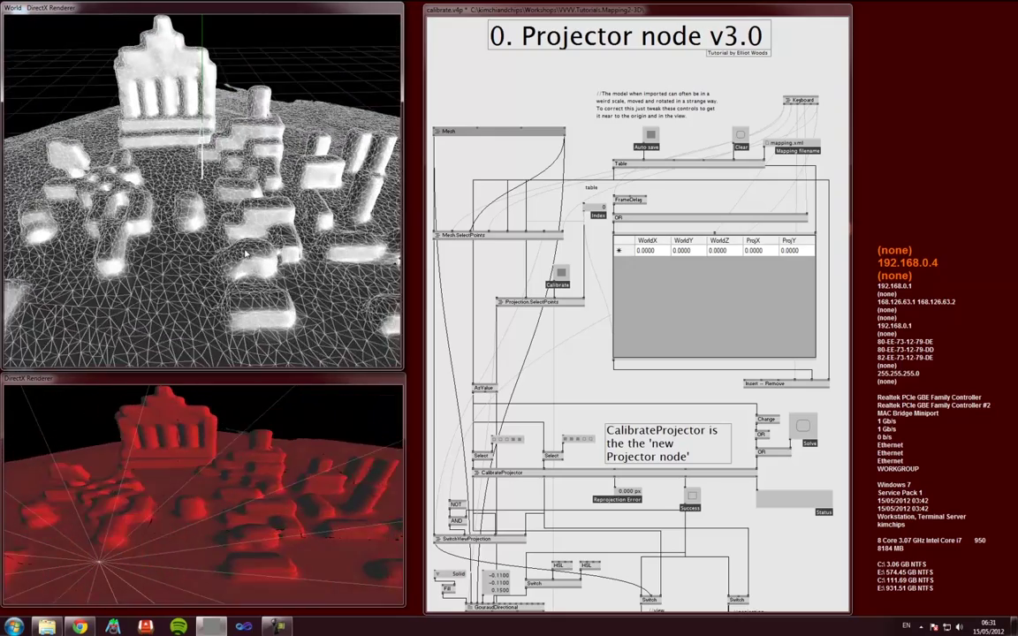
{"action": "left_click_drag", "start_coordinate": [247, 255], "coordinate": [271, 256]}
{"action": "mouse_move", "coordinate": [270, 255]}
{"action": "middle_mouse_down"}
{"action": "mouse_move", "coordinate": [270, 218]}
{"action": "mouse_move", "coordinate": [263, 240]}
{"action": "middle_mouse_up"}
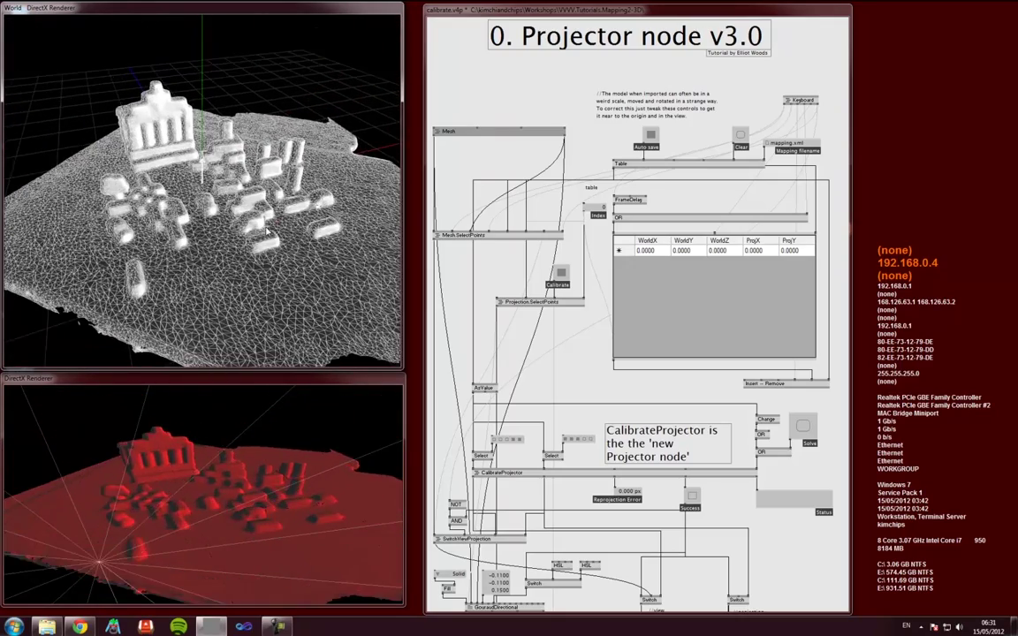
{"action": "right_click_drag", "start_coordinate": [263, 240], "coordinate": [246, 198]}
{"action": "mouse_move", "coordinate": [247, 202]}
{"action": "left_mouse_down"}
{"action": "mouse_move", "coordinate": [263, 253]}
{"action": "mouse_move", "coordinate": [281, 259]}
{"action": "mouse_move", "coordinate": [228, 210]}
{"action": "mouse_move", "coordinate": [247, 226]}
{"action": "mouse_move", "coordinate": [243, 237]}
{"action": "mouse_move", "coordinate": [241, 219]}
{"action": "left_mouse_up"}
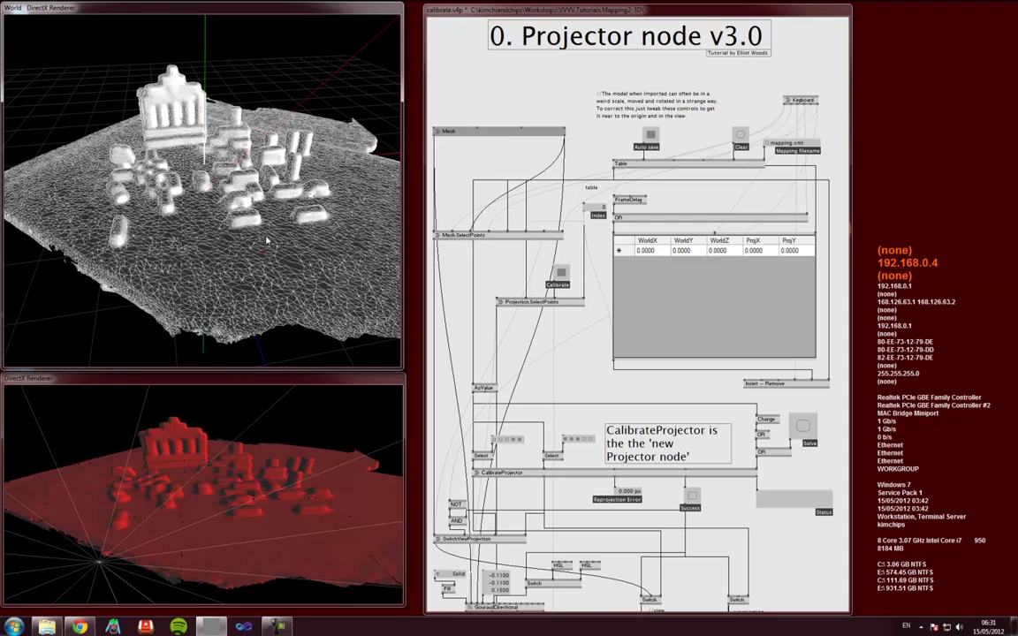
{"action": "left_click_drag", "start_coordinate": [268, 223], "coordinate": [252, 212]}
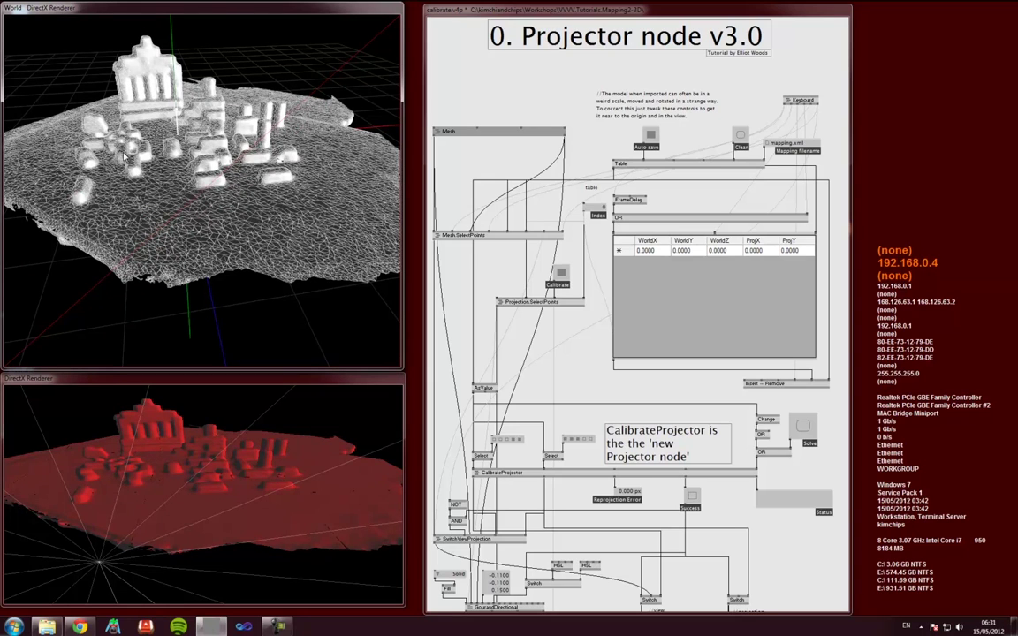
{"action": "left_click", "coordinate": [75, 195]}
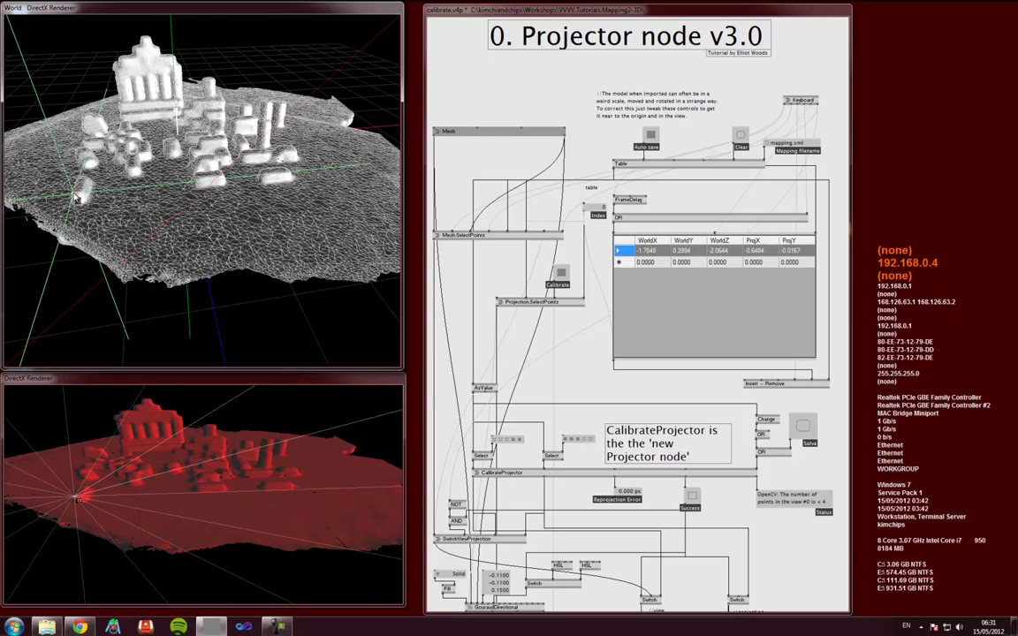
{"action": "left_click", "coordinate": [197, 180]}
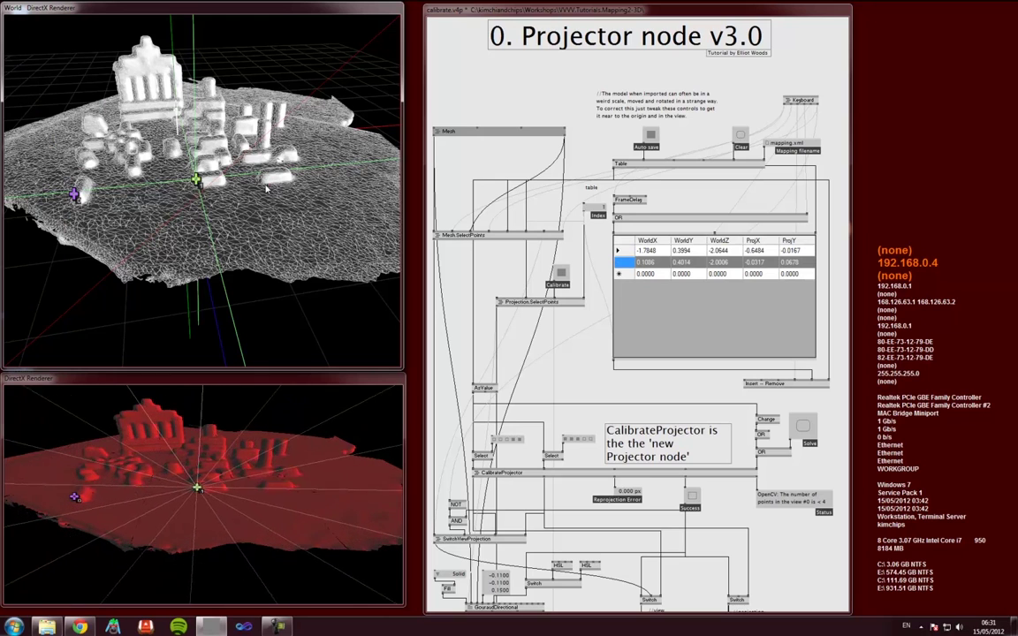
{"action": "left_click", "coordinate": [291, 180]}
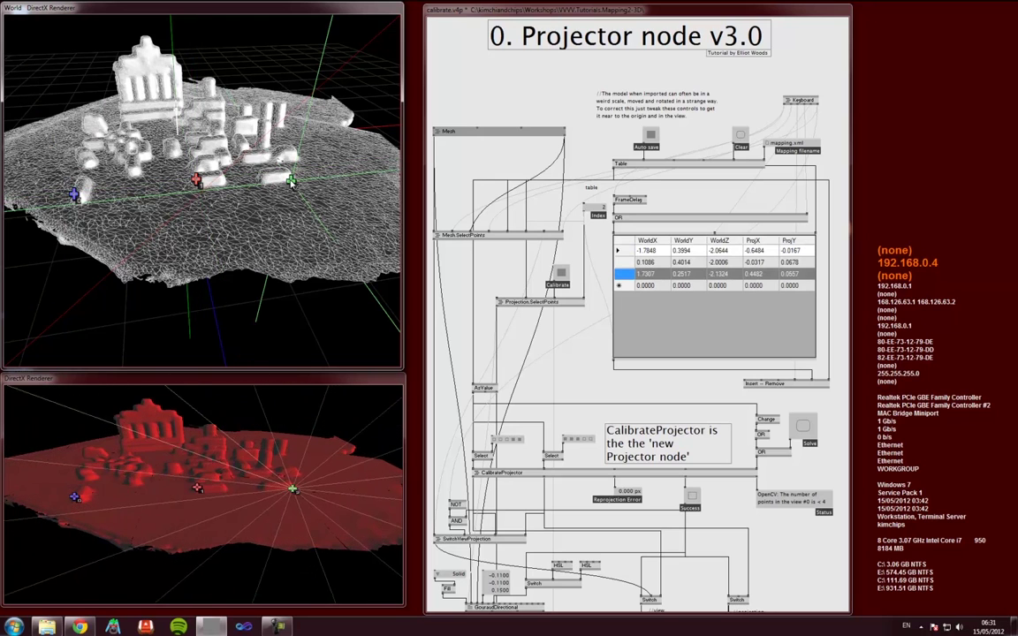
{"action": "left_click", "coordinate": [122, 112]}
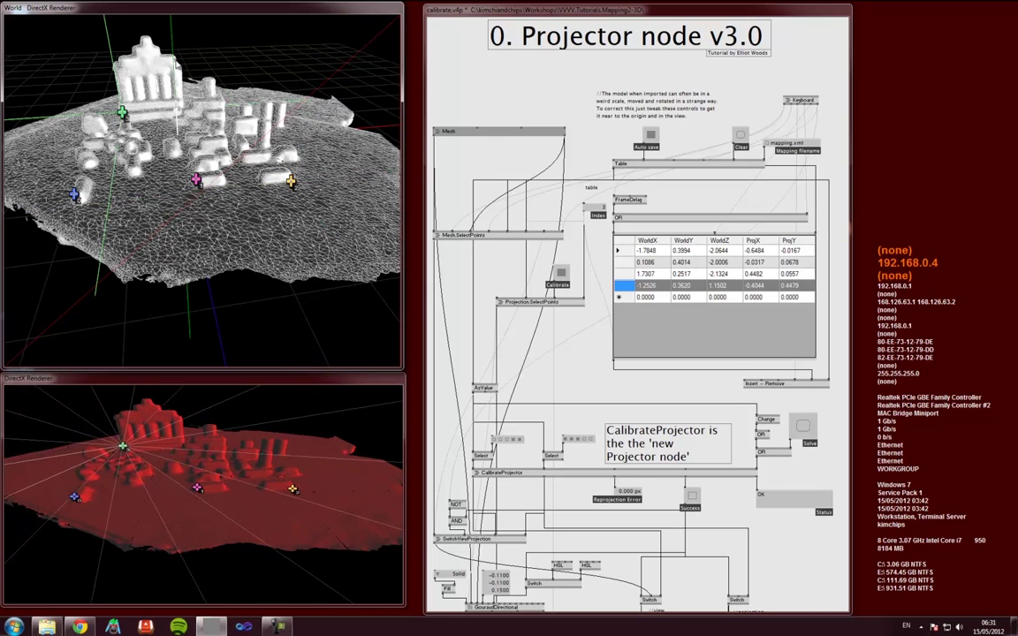
Step: Add calibration points on top of the tall block beside the temple and at the left edge of the temple roof
{"action": "left_click", "coordinate": [208, 82]}
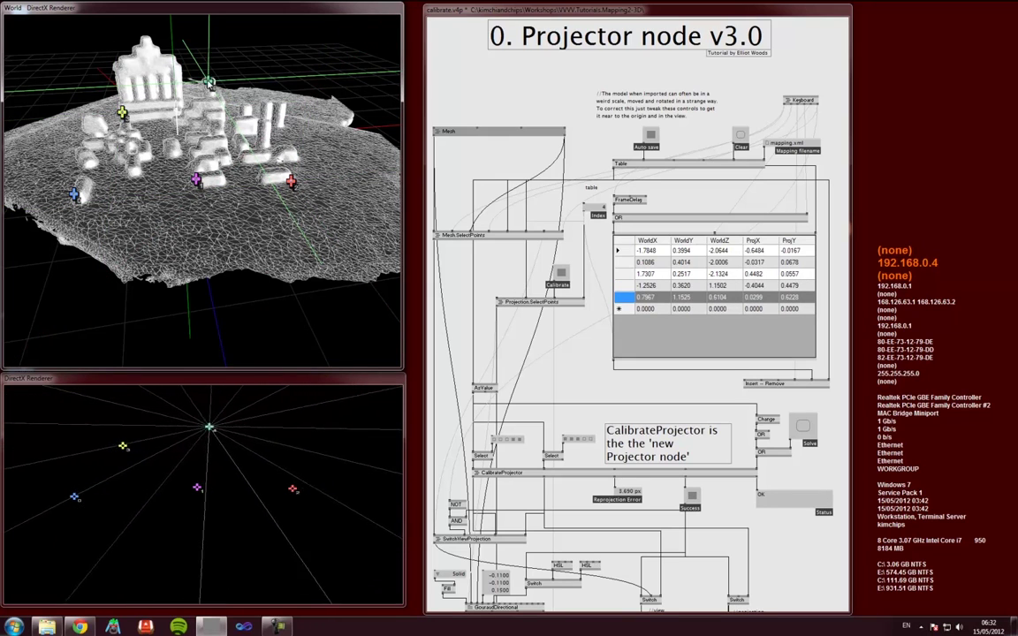
{"action": "key", "text": "Tab"}
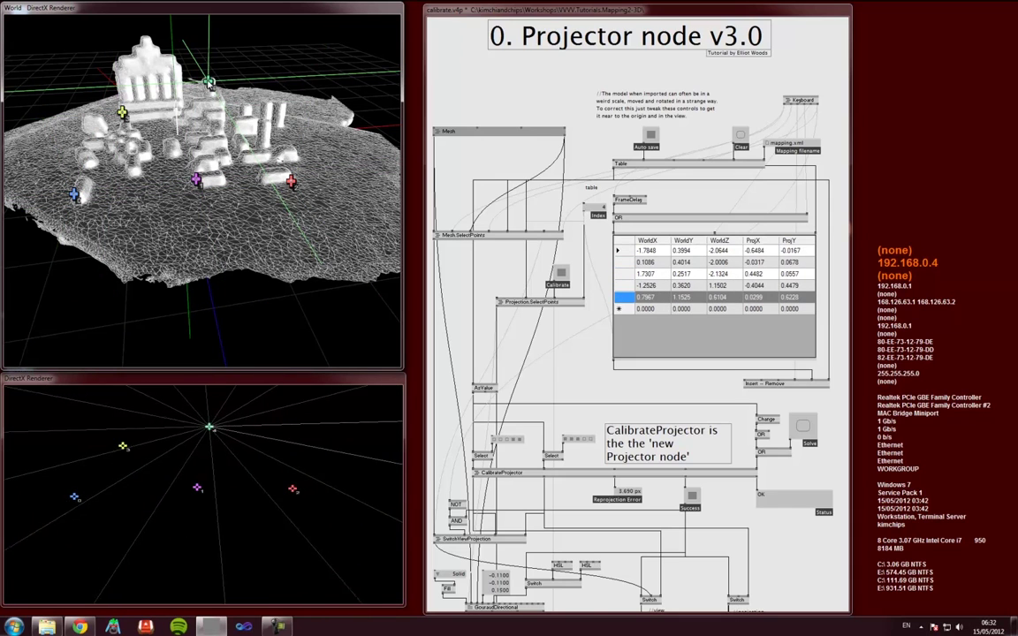
{"action": "left_click", "coordinate": [122, 60]}
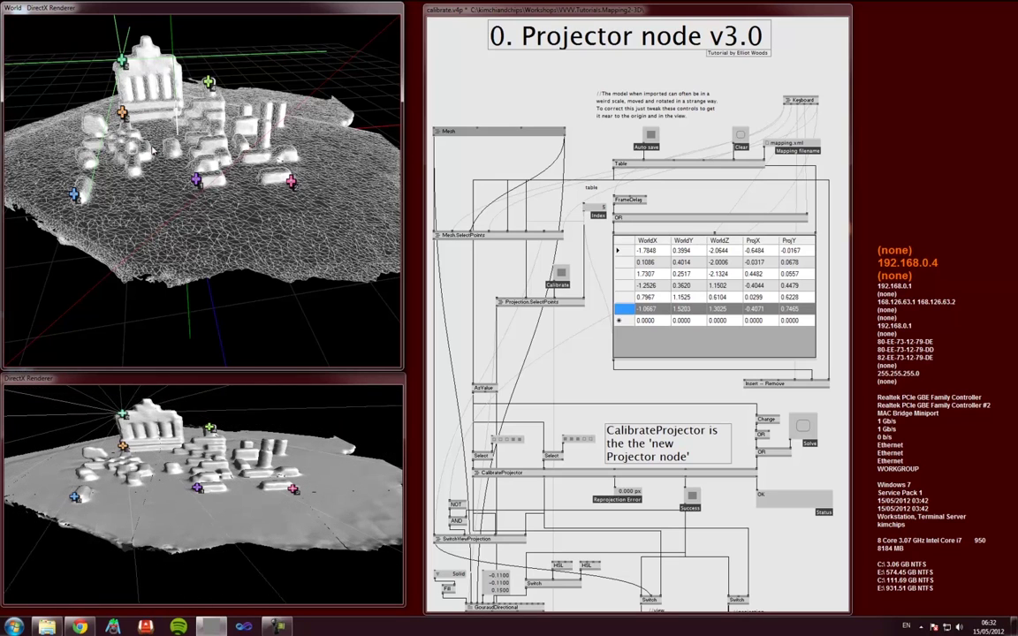
Step: Reposition the sixth world point on the temple mesh, bringing it down from the roof to the left edge above the columns
{"action": "left_click_drag", "start_coordinate": [140, 73], "coordinate": [122, 59]}
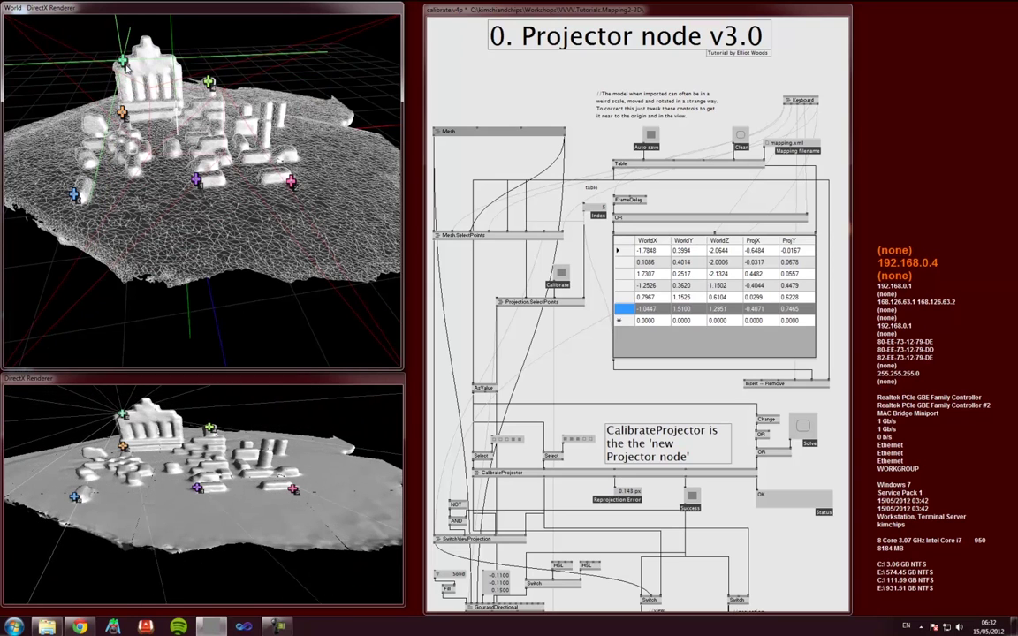
{"action": "key", "text": "z"}
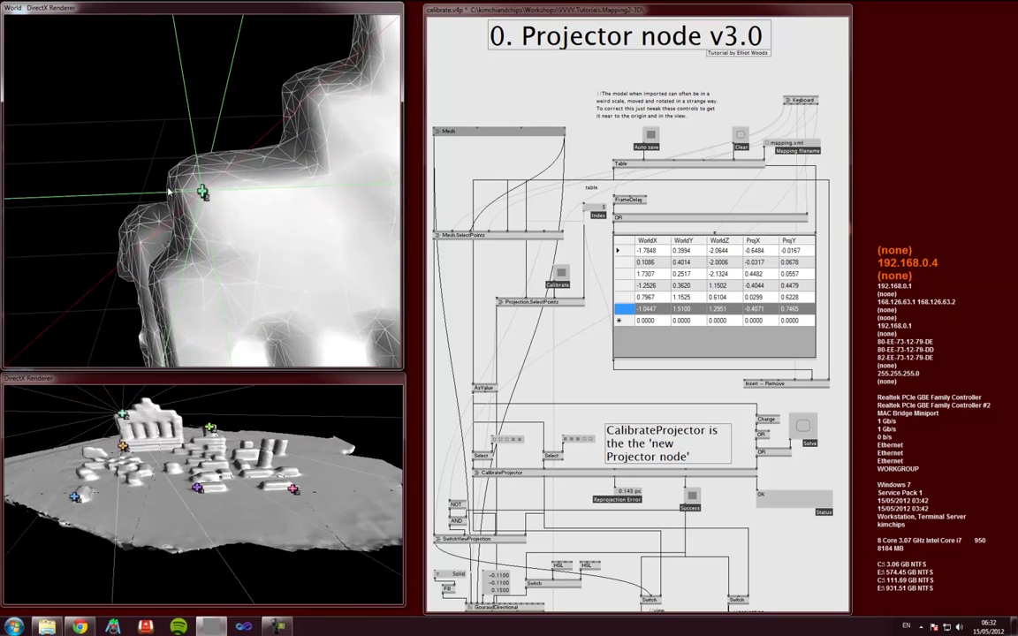
{"action": "left_click_drag", "start_coordinate": [165, 170], "coordinate": [183, 189]}
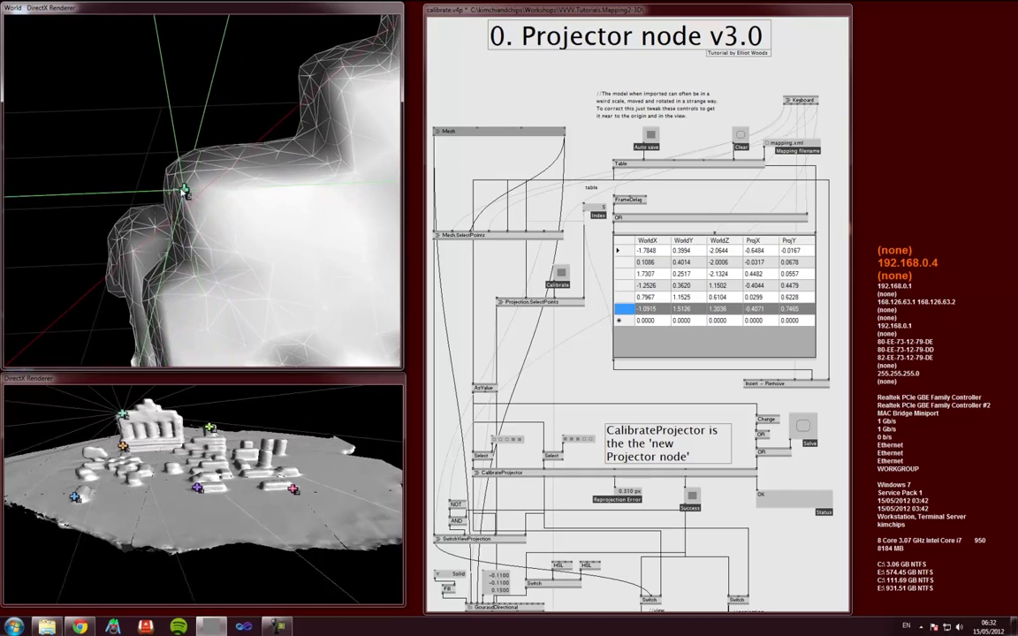
{"action": "left_click", "coordinate": [185, 305]}
{"action": "left_click", "coordinate": [186, 305]}
{"action": "key", "text": "z"}
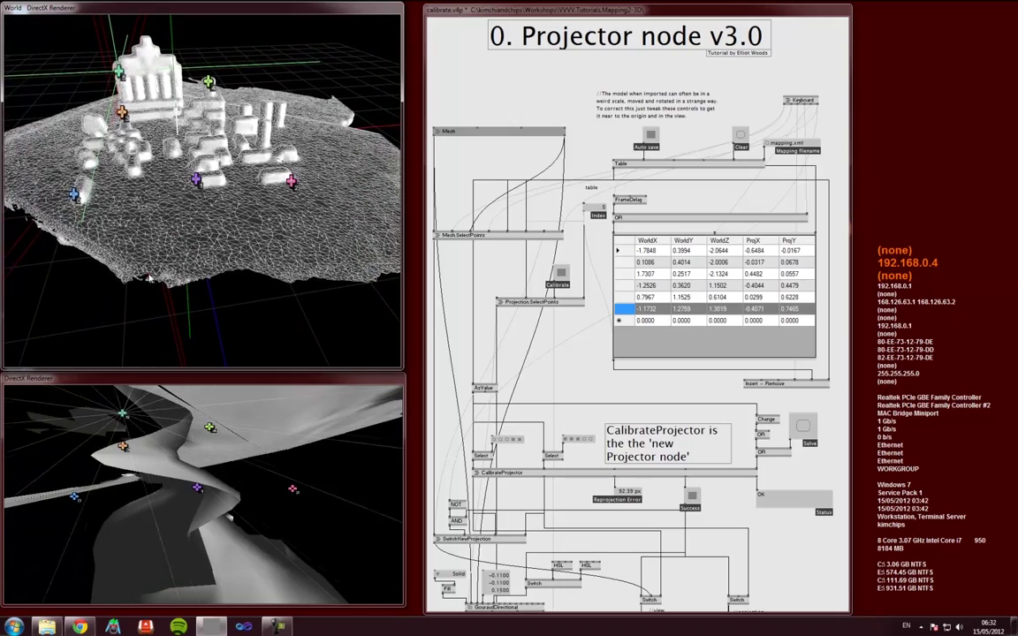
Step: Refine the first point at the left front block's base corner and reset its projection position to the world camera view
{"action": "key", "text": "Right"}
{"action": "key", "text": "z"}
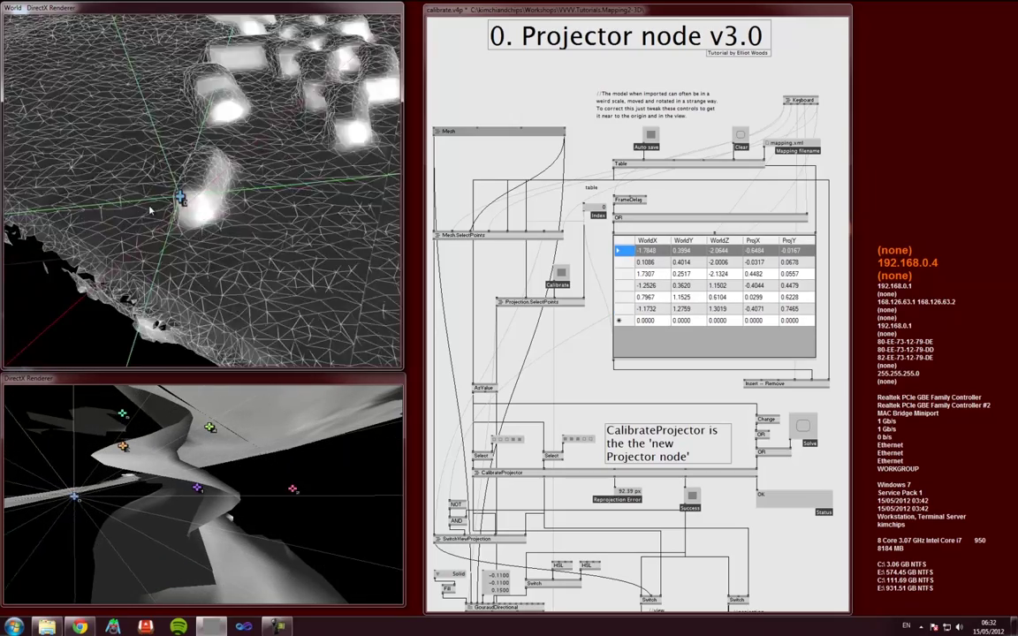
{"action": "left_click", "coordinate": [190, 195]}
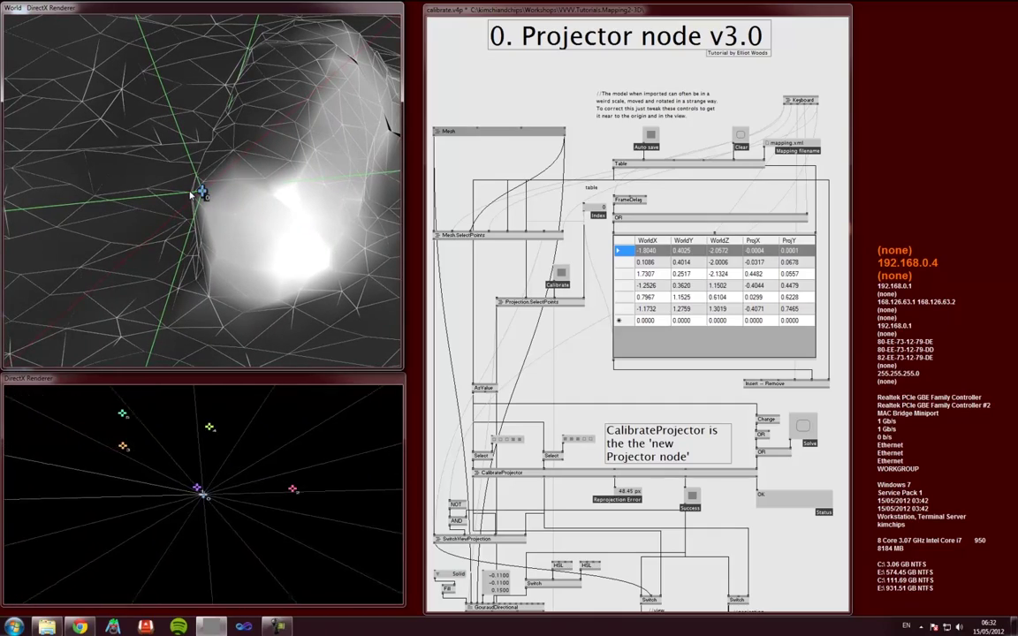
{"action": "scroll", "coordinate": [191, 196], "scroll_direction": "down", "scroll_amount": 10}
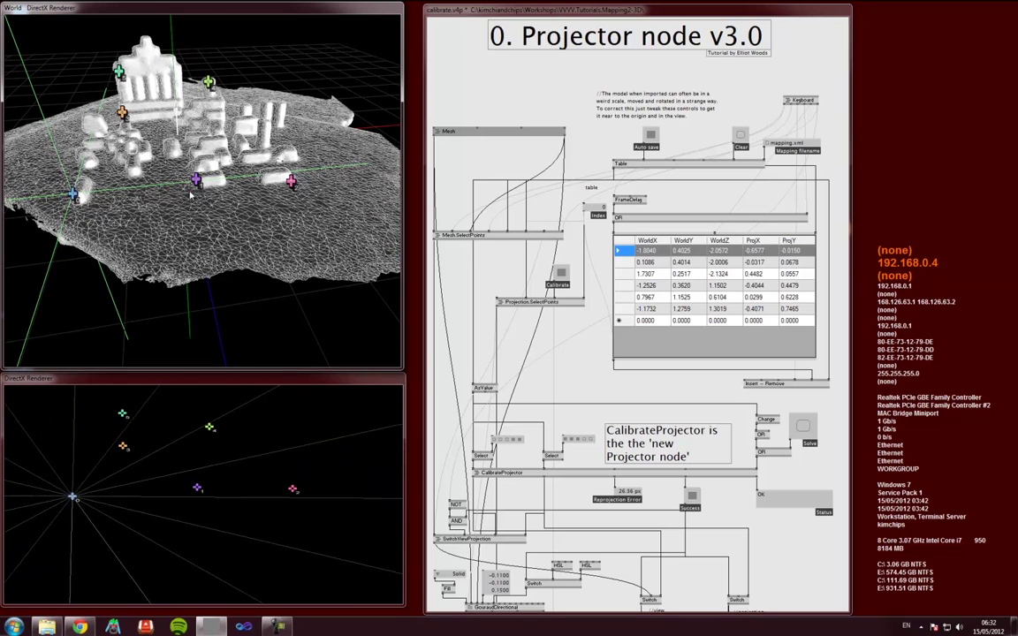
Step: Advance to the sixth point and reset its projection position to the world camera view
{"action": "key", "text": "Down"}
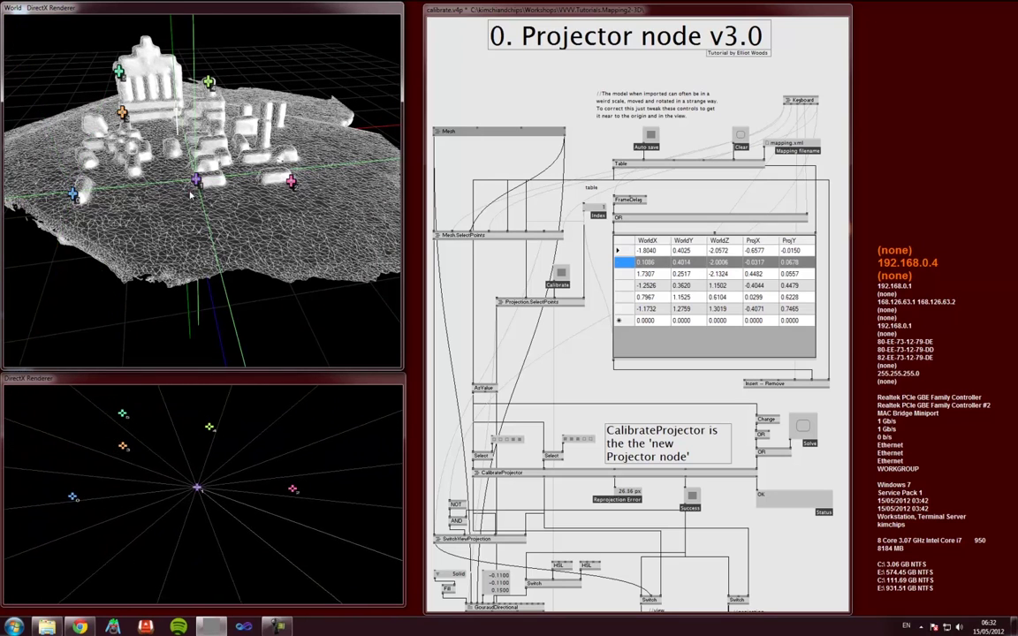
{"action": "key", "text": "Down"}
{"action": "key", "text": "Down"}
{"action": "key", "text": "Down"}
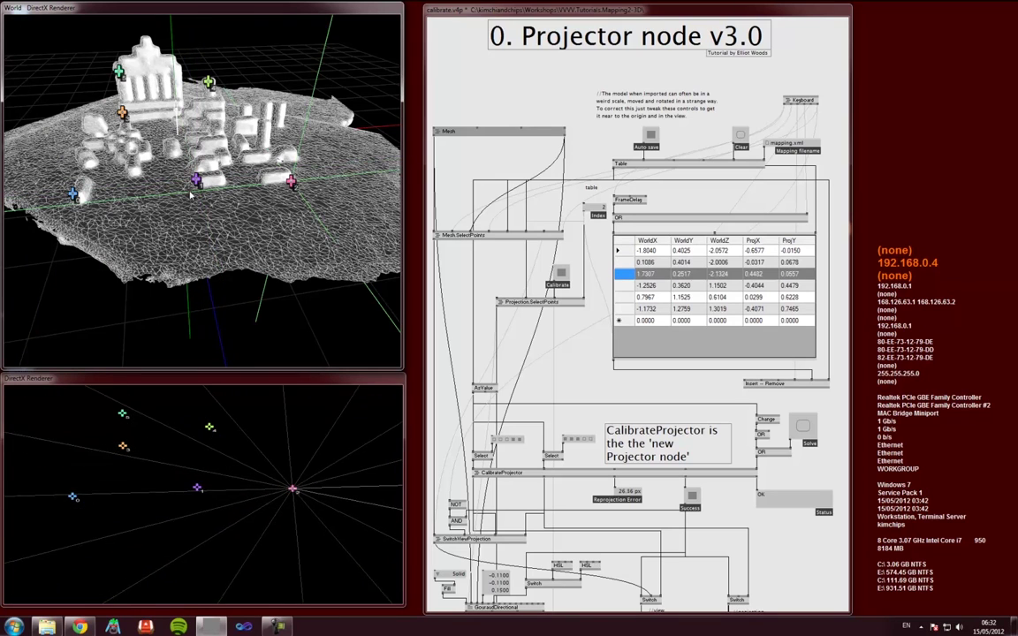
{"action": "key", "text": "Down"}
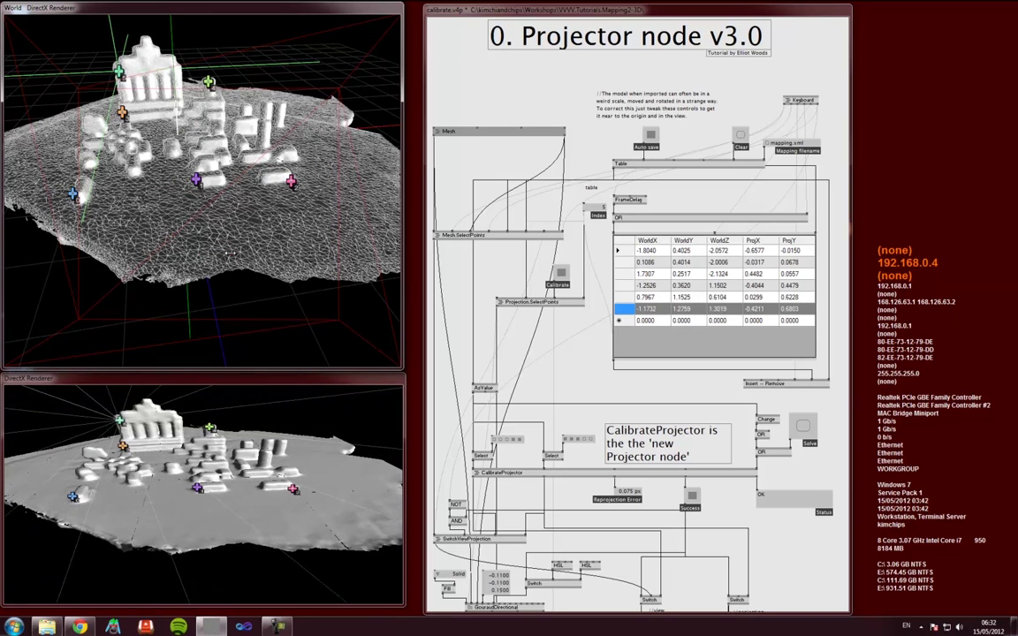
{"action": "key", "text": "Down"}
Step: Refine the second and third world points at the middle and right front blocks' bases and reset their projection positions
{"action": "key", "text": "Tab"}
{"action": "key", "text": "shift"}
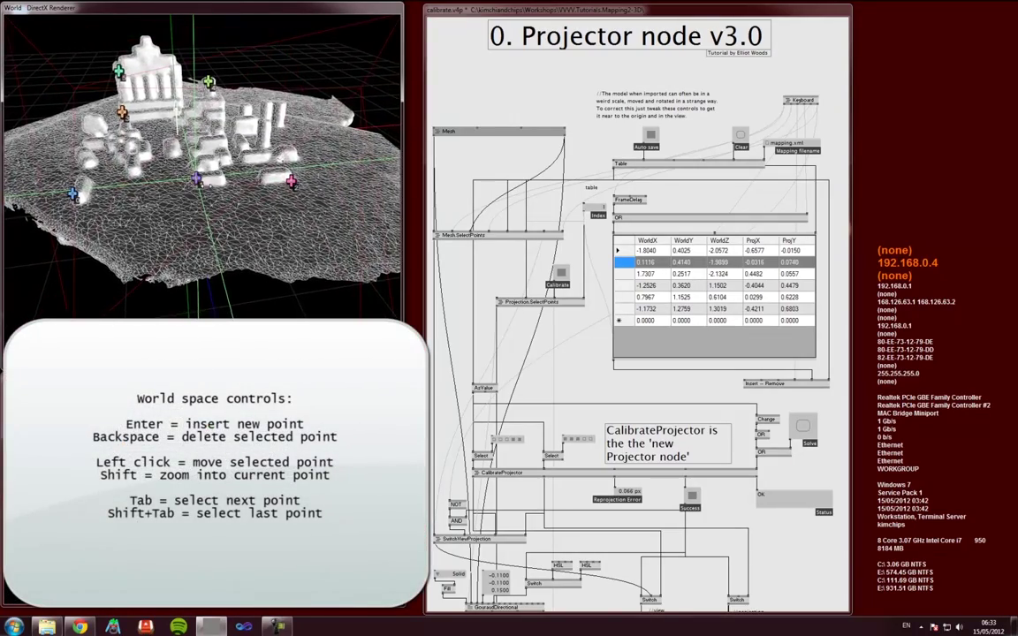
{"action": "key", "text": "shift"}
{"action": "key", "text": "shift+Tab"}
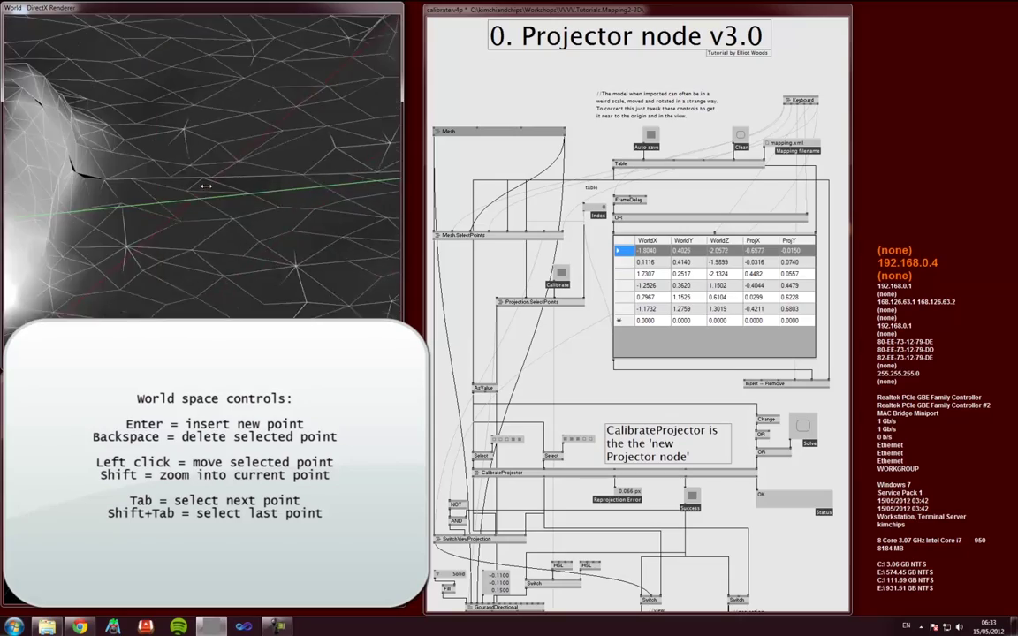
{"action": "key", "text": "Tab"}
{"action": "key", "text": "Tab"}
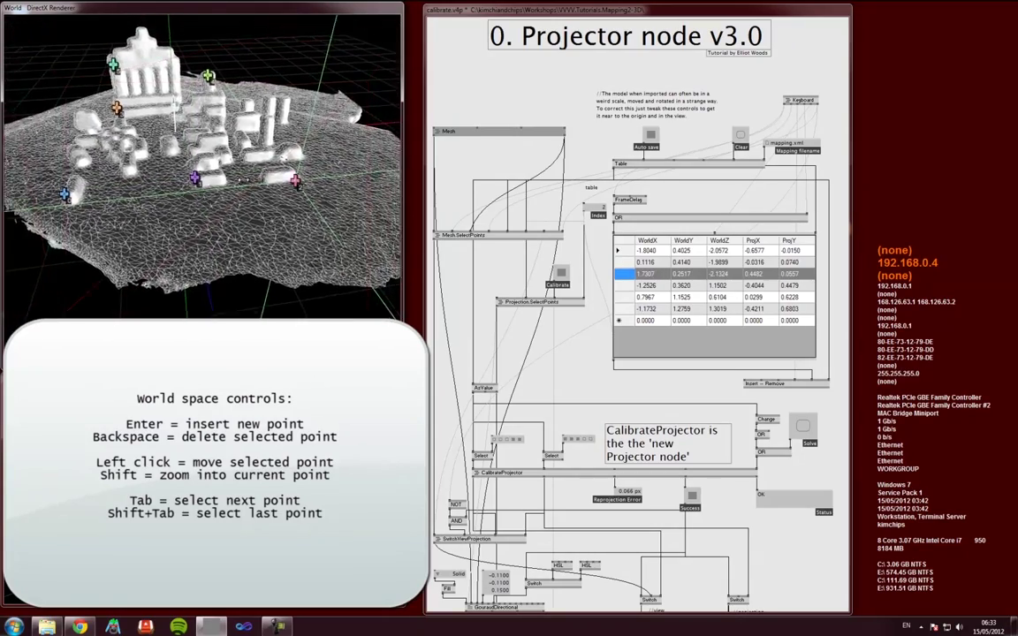
{"action": "key", "text": "shift"}
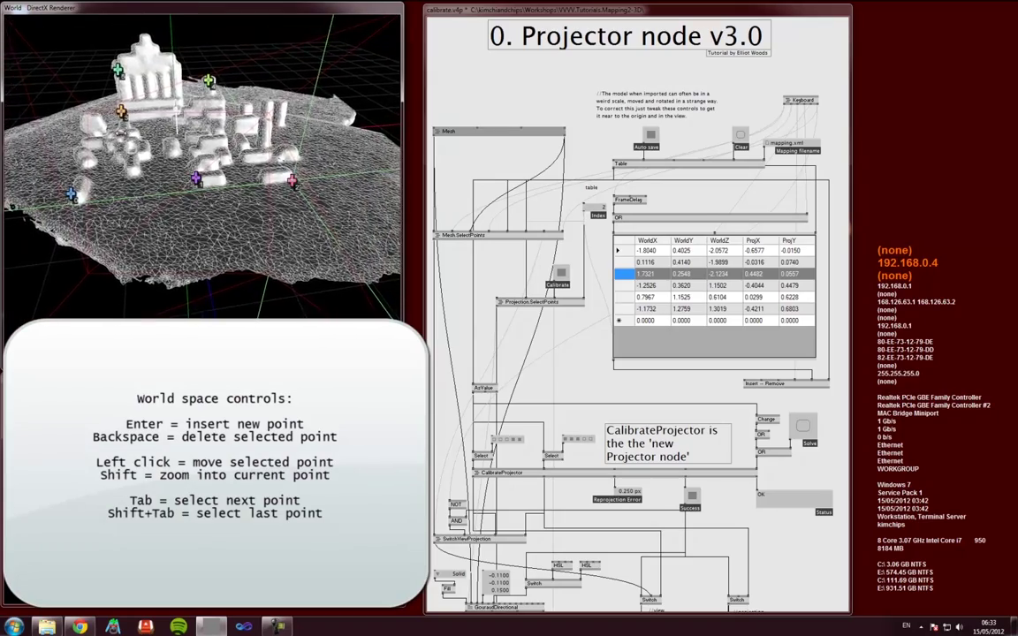
{"action": "key", "text": "shift"}
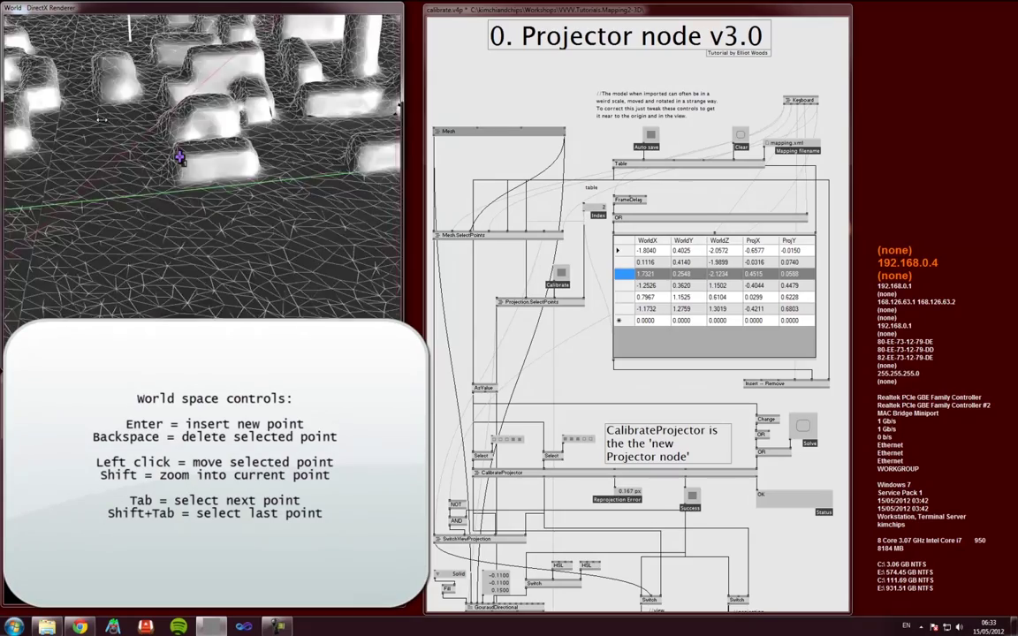
Step: Refine the fourth world point at the temple's lower left corner and the fifth at the tall block's upper left corner
{"action": "key", "text": "Tab"}
{"action": "key", "text": "shift"}
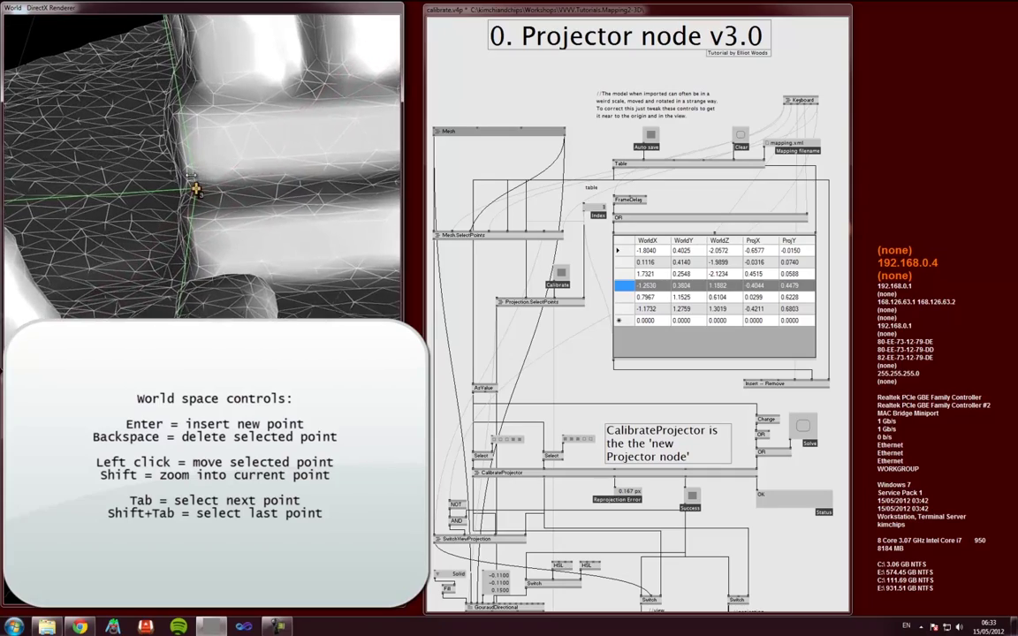
{"action": "left_click", "coordinate": [200, 192], "text": "shift"}
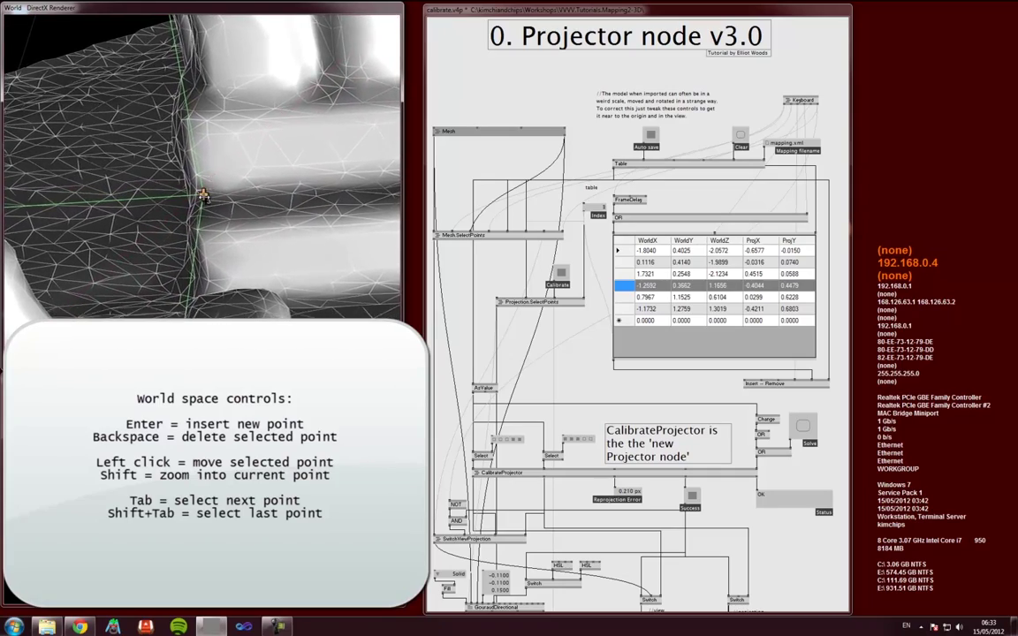
{"action": "key", "text": "Tab"}
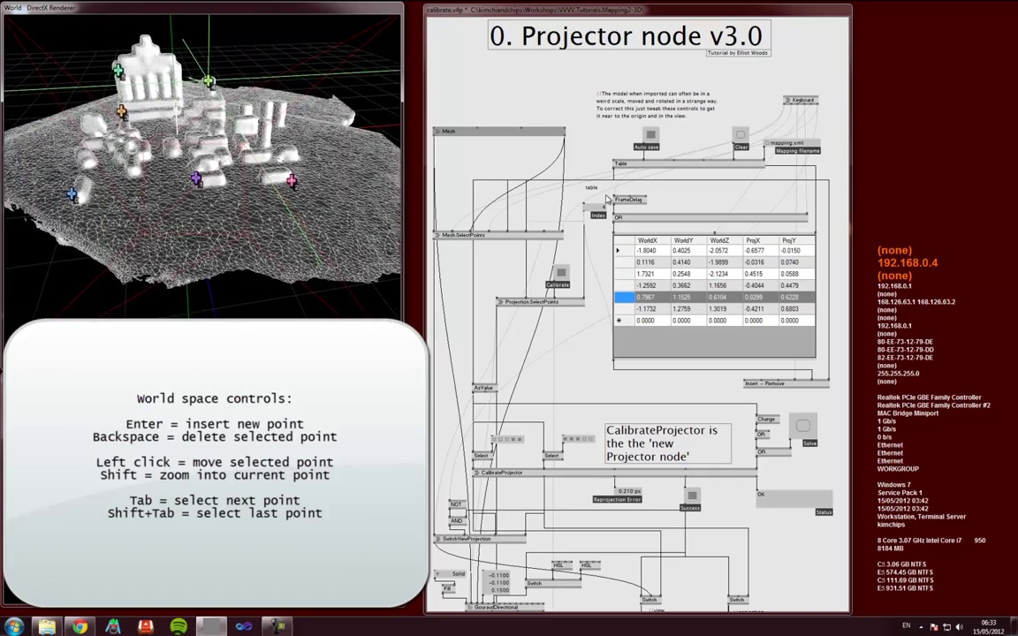
{"action": "key", "text": "shift"}
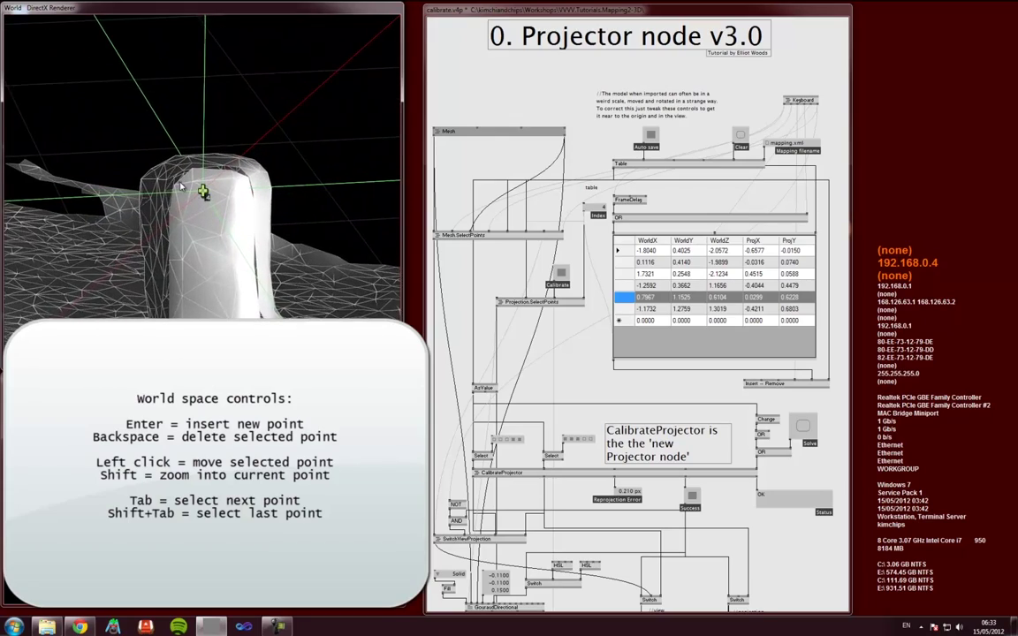
{"action": "left_click", "coordinate": [181, 186]}
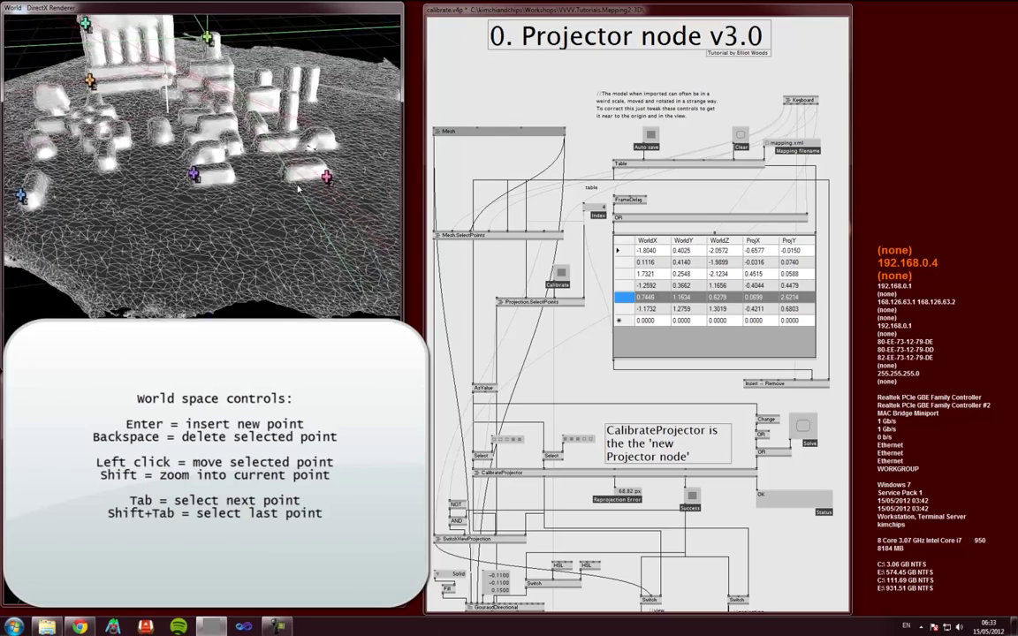
Step: Cycle through the calibration points and reset their projection positions to the world camera view
{"action": "key", "text": "shift+Tab"}
{"action": "key", "text": "shift+Tab"}
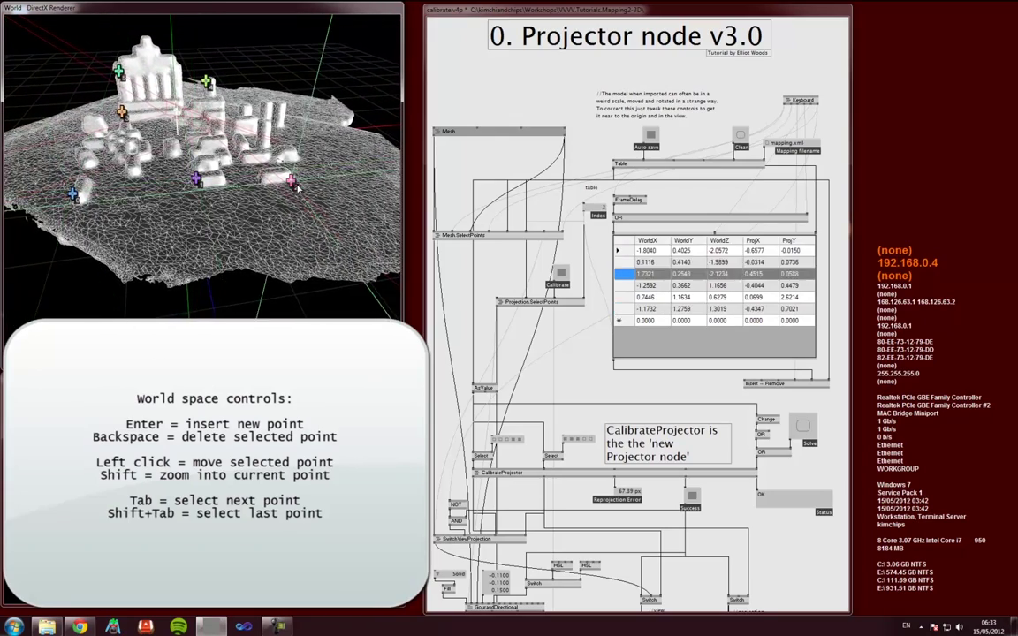
{"action": "key", "text": "Tab"}
{"action": "key", "text": "Tab"}
{"action": "key", "text": "Tab"}
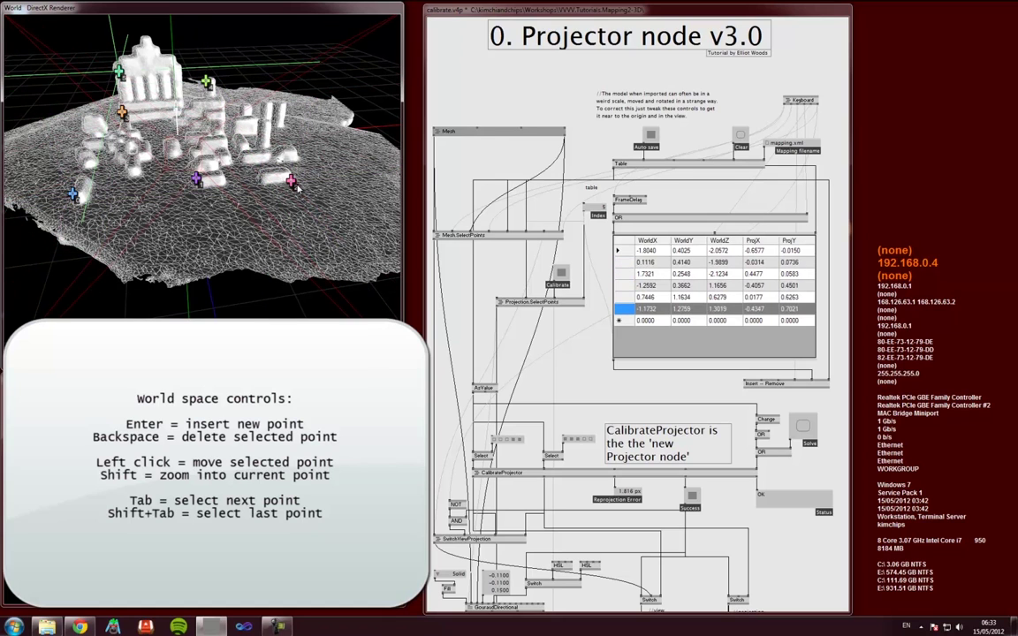
{"action": "key", "text": "Tab"}
{"action": "key", "text": "Tab"}
{"action": "key", "text": "Tab"}
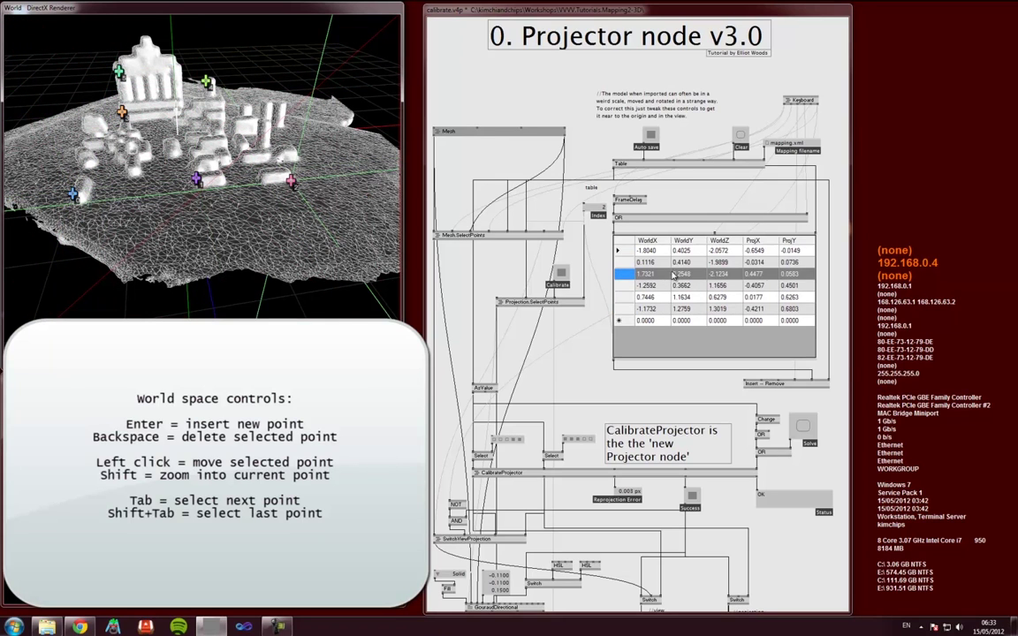
Step: Select several calibration points by their table rows to see which mesh marker each row controls, ending on the fifth point
{"action": "left_click", "coordinate": [660, 276]}
{"action": "left_click", "coordinate": [661, 274]}
{"action": "left_click", "coordinate": [659, 263]}
{"action": "left_click", "coordinate": [659, 251]}
{"action": "left_click", "coordinate": [663, 286]}
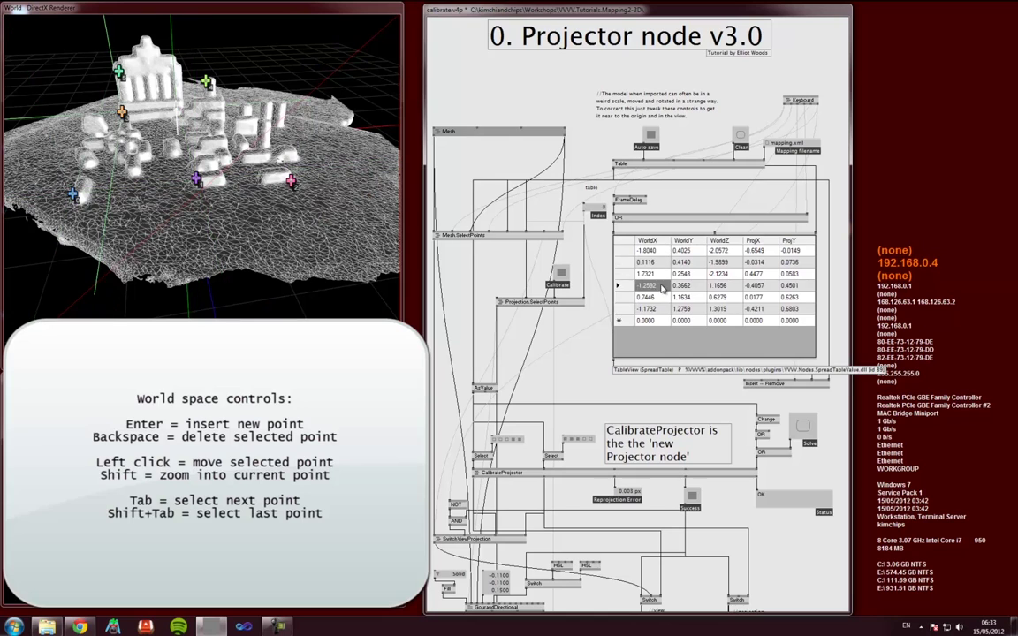
{"action": "left_click", "coordinate": [663, 308]}
{"action": "left_click", "coordinate": [664, 276]}
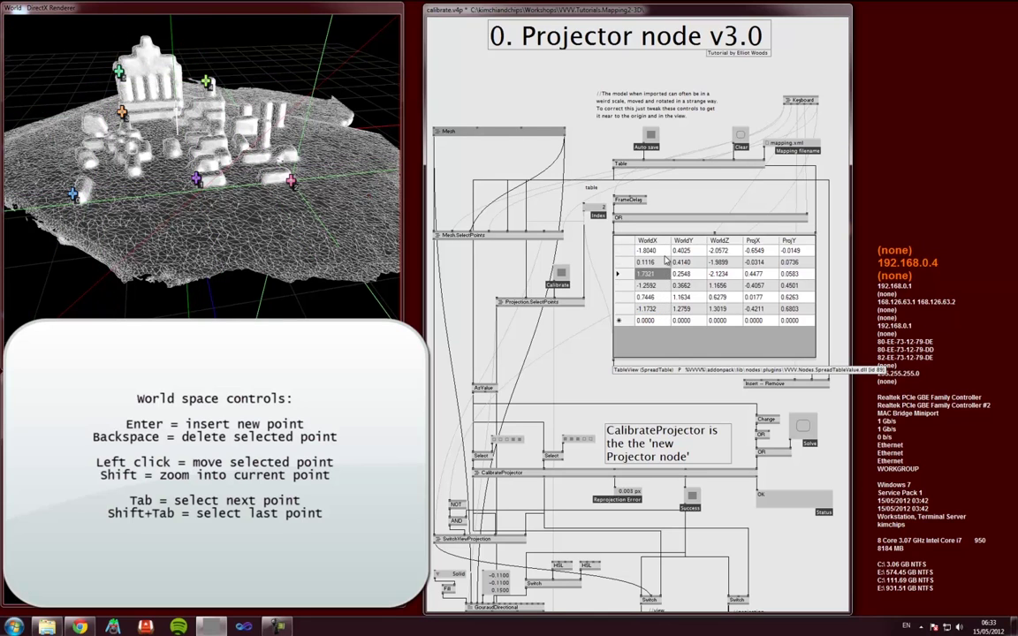
{"action": "left_click", "coordinate": [665, 252]}
{"action": "left_click", "coordinate": [683, 262]}
{"action": "left_click", "coordinate": [688, 295]}
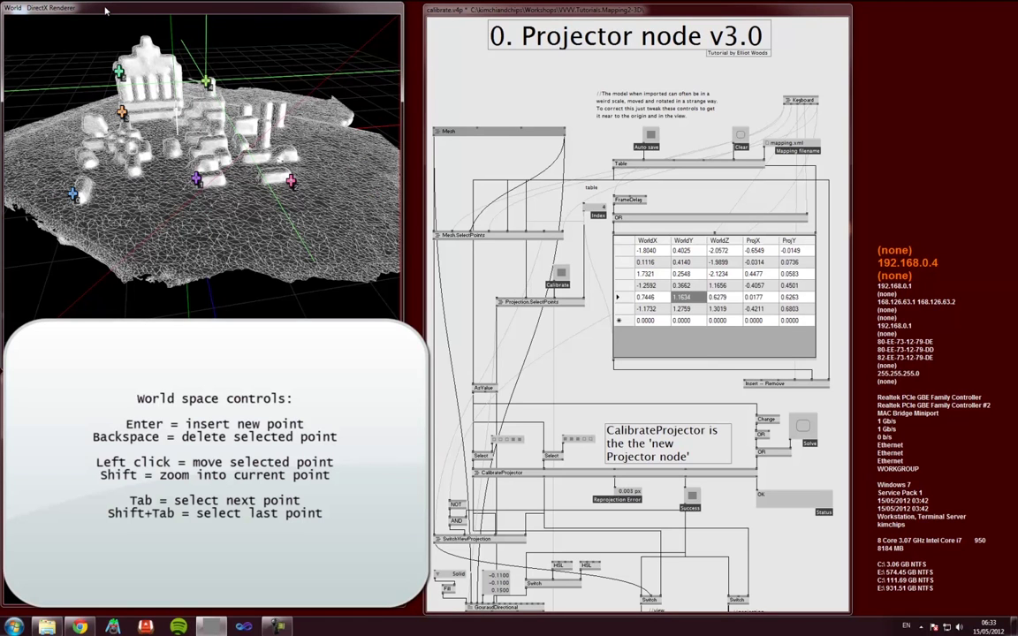
Step: Insert a trial calibration point after the third one, among the blocks in front of the temple, and delete it
{"action": "key", "text": "shift+Tab"}
{"action": "key", "text": "shift+Tab"}
{"action": "key", "text": "shift+Tab"}
{"action": "key", "text": "shift+Tab"}
{"action": "key", "text": "shift+Tab"}
{"action": "key", "text": "shift+Tab"}
{"action": "key", "text": "shift+Tab"}
{"action": "key", "text": "shift+Tab"}
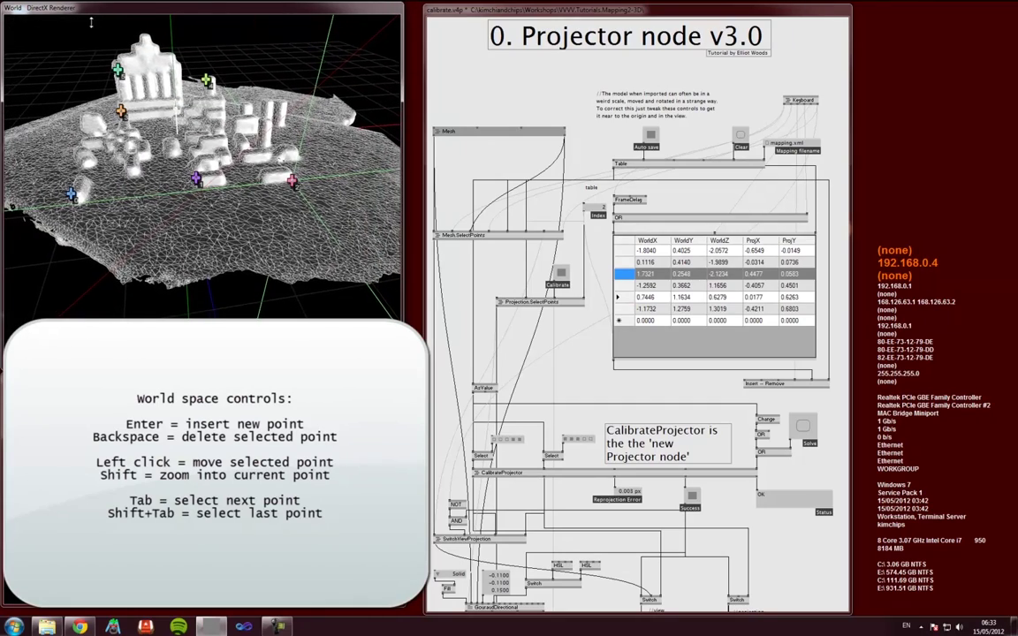
{"action": "key", "text": "Return"}
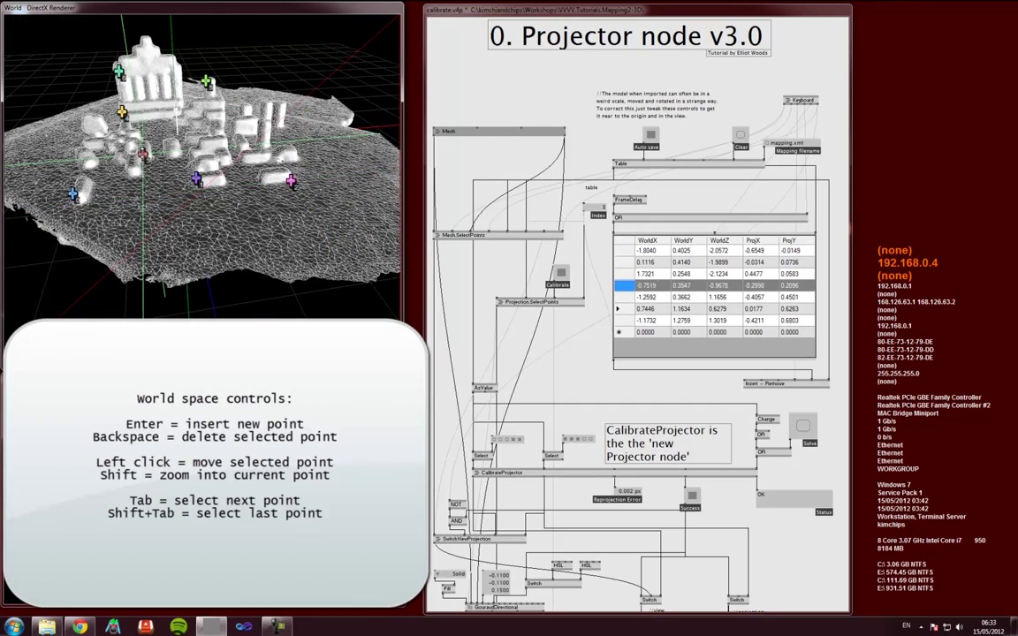
{"action": "key", "text": "BackSpace"}
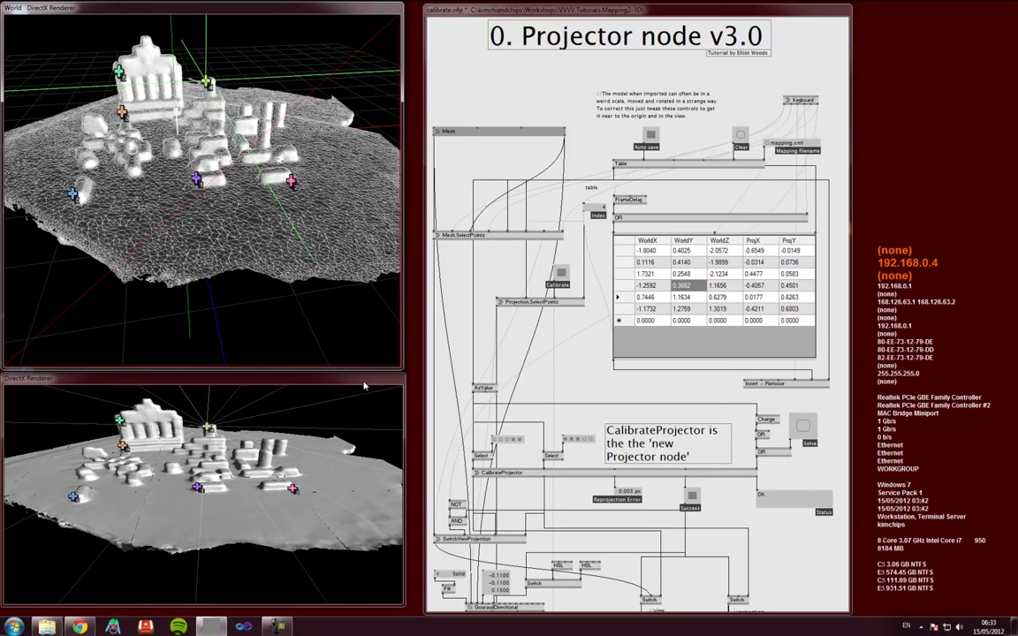
Step: Select the first point in the projection renderer and move its projected position to about -0.65, -0.05
{"action": "left_click", "coordinate": [360, 382]}
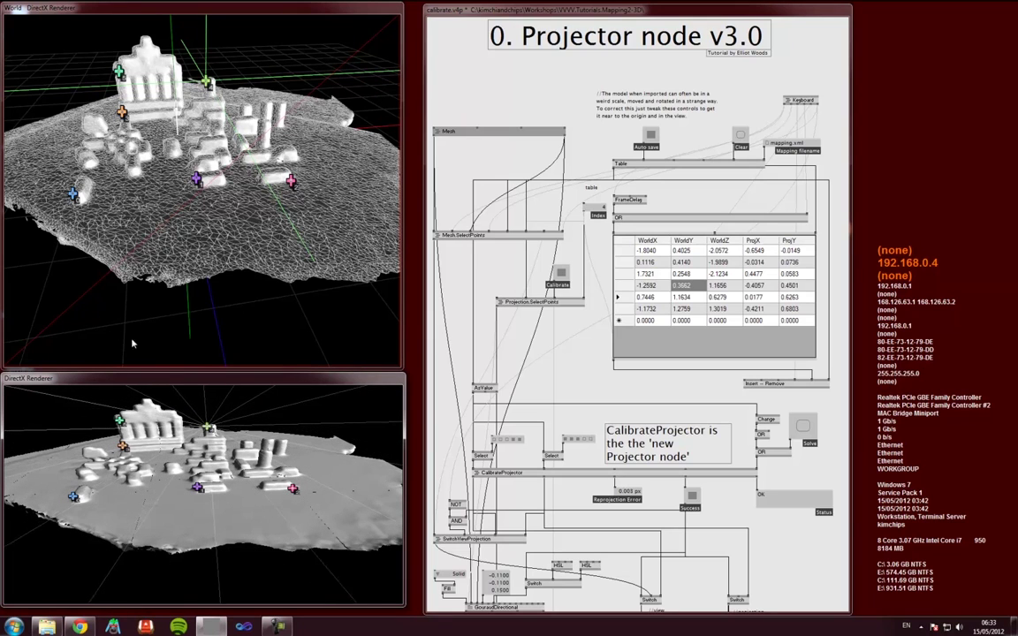
{"action": "key", "text": "Down"}
{"action": "key", "text": "Down"}
{"action": "key", "text": "Down"}
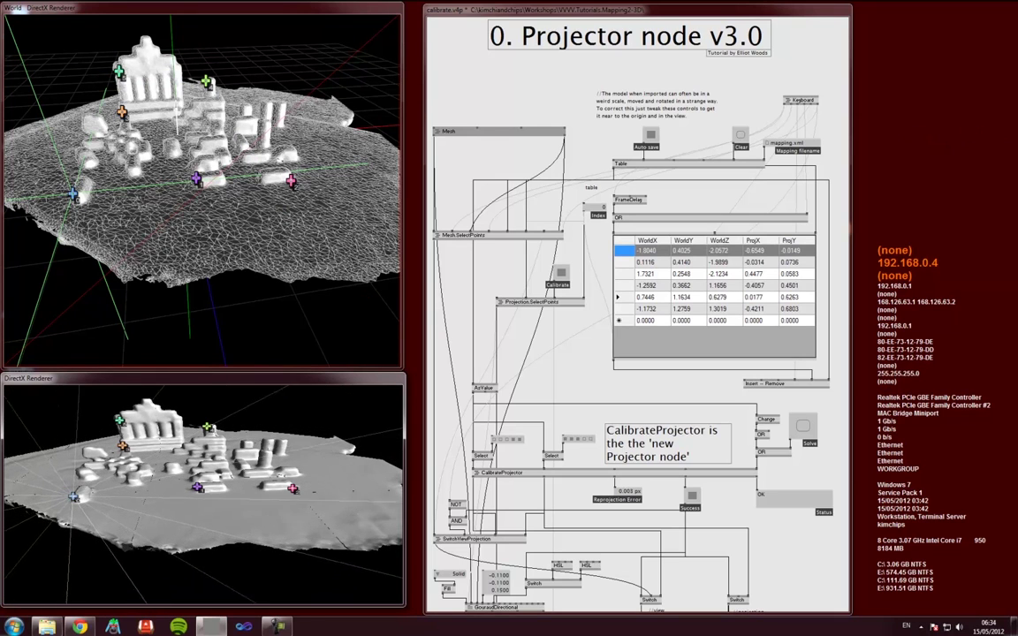
{"action": "left_click_drag", "start_coordinate": [281, 472], "coordinate": [281, 475]}
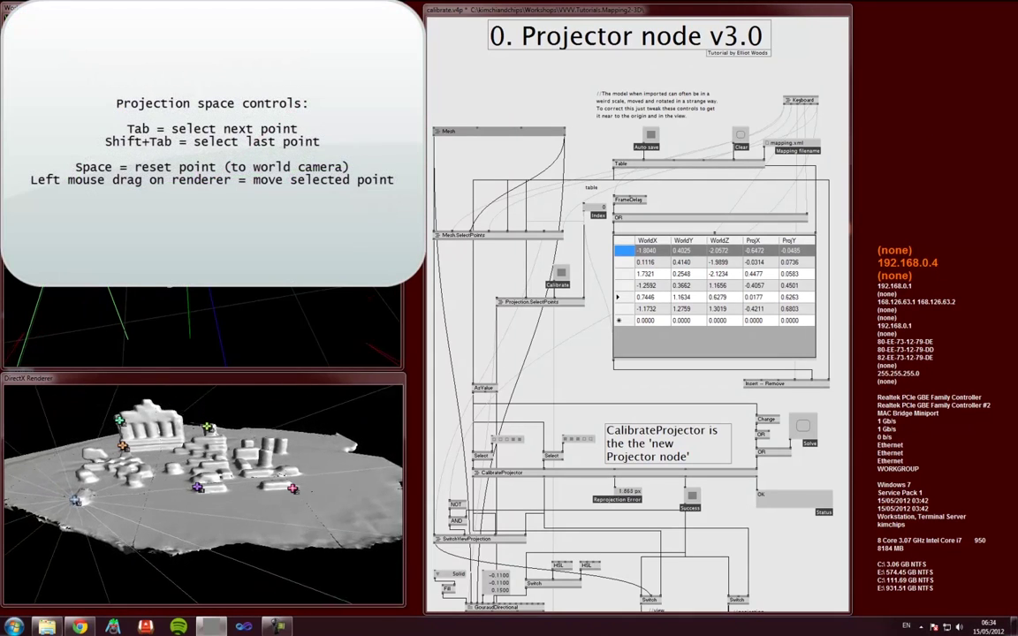
Step: Move the first point's projected position to about -0.53, -0.62 and the second point's to about 0.09, -0.32
{"action": "left_click_drag", "start_coordinate": [76, 500], "coordinate": [76, 503]}
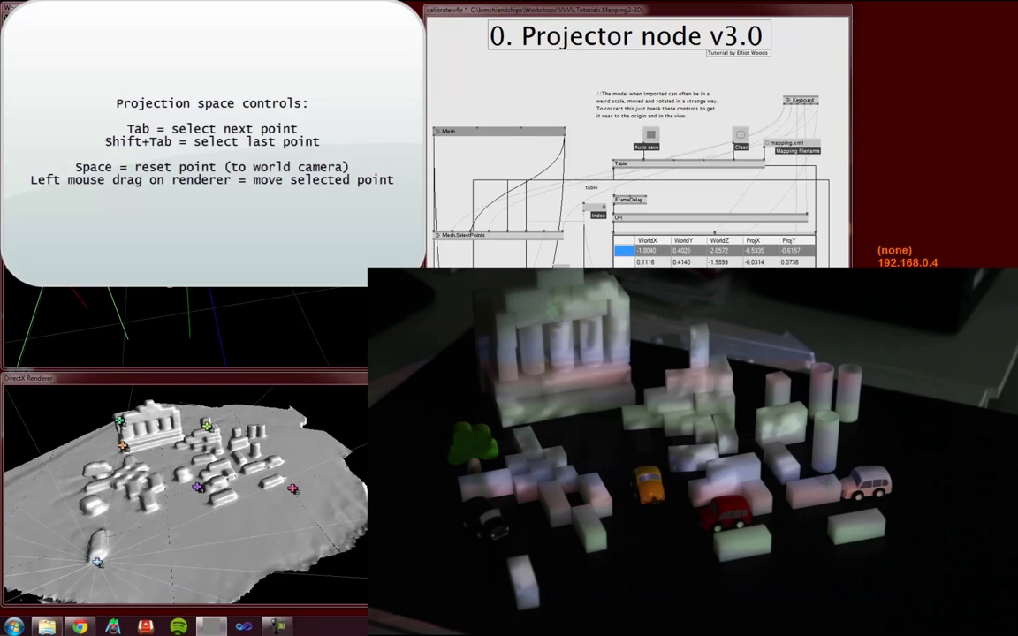
{"action": "key", "text": "Tab"}
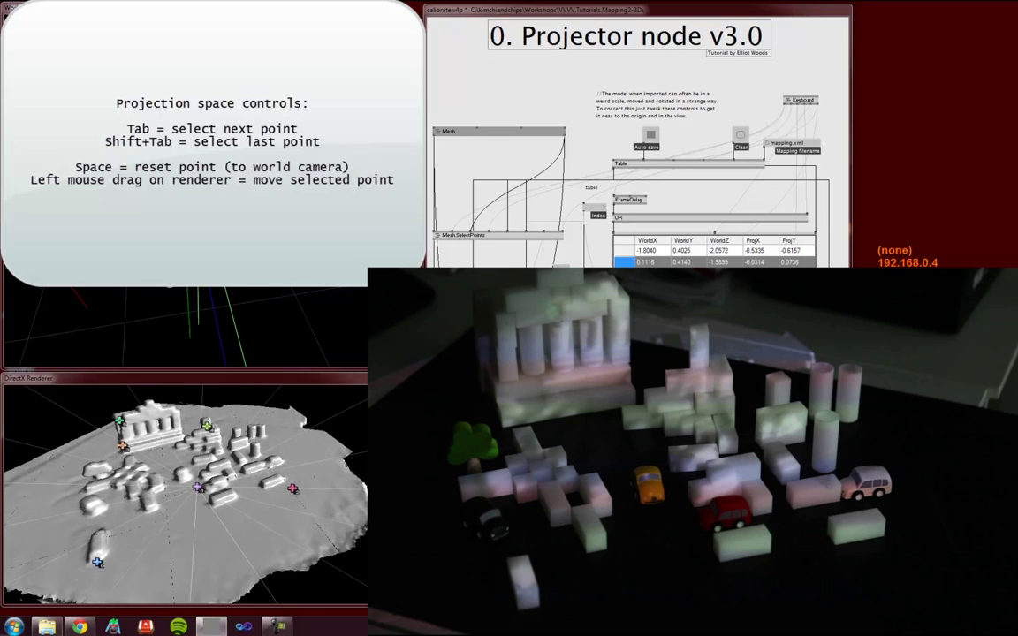
{"action": "left_click_drag", "start_coordinate": [216, 491], "coordinate": [247, 543]}
{"action": "left_click", "coordinate": [235, 543]}
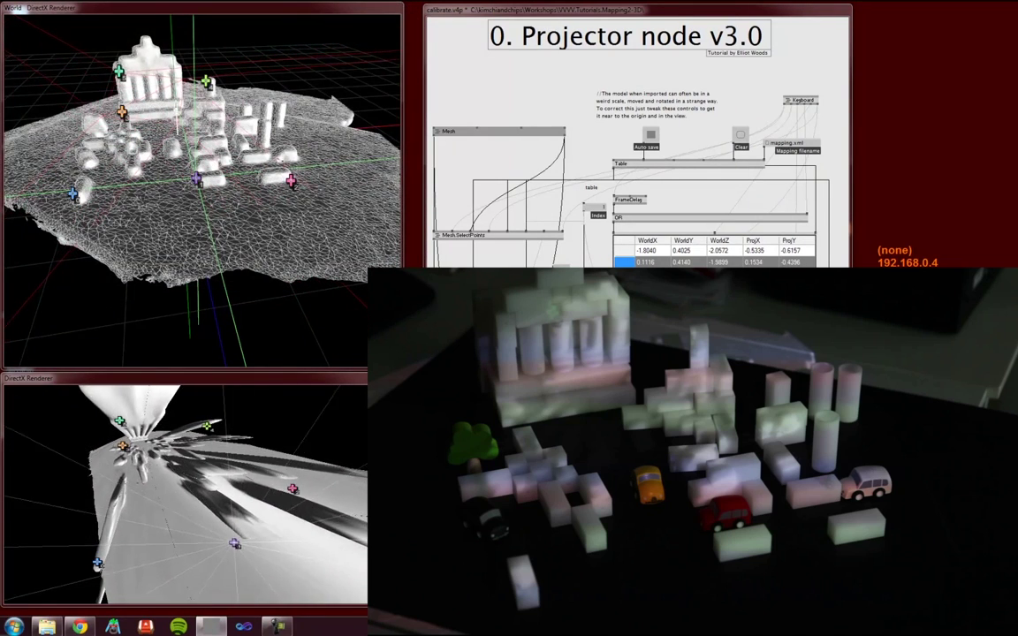
{"action": "left_click", "coordinate": [230, 537]}
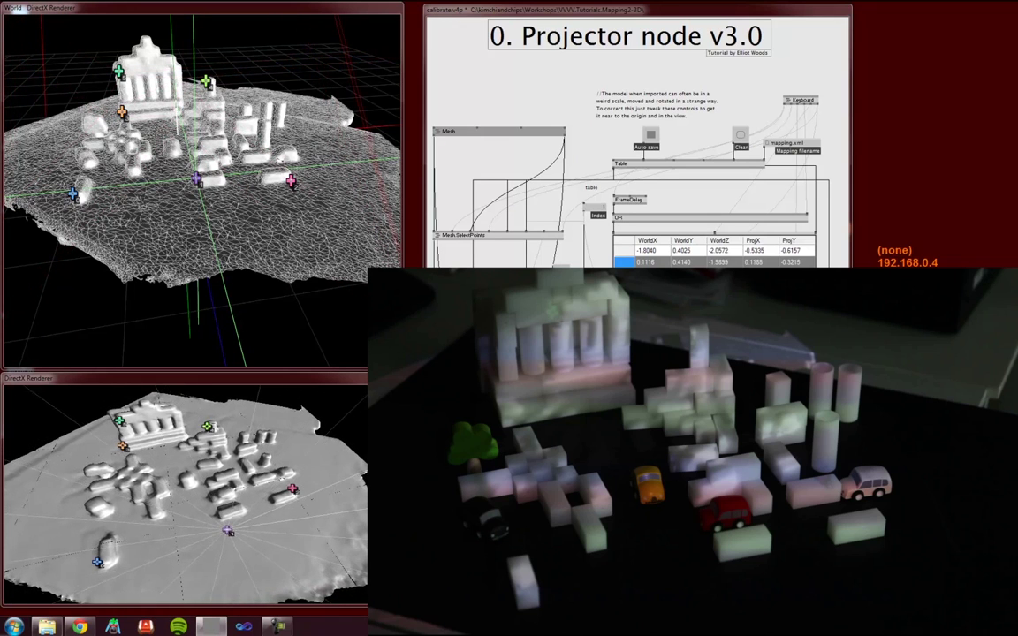
{"action": "left_click", "coordinate": [223, 530]}
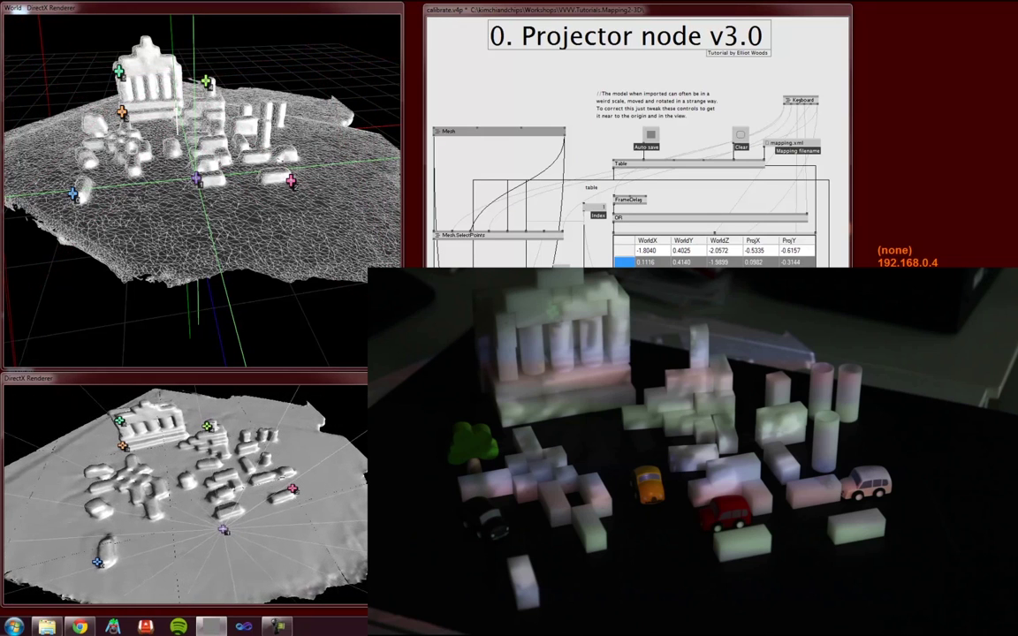
{"action": "left_click", "coordinate": [226, 534]}
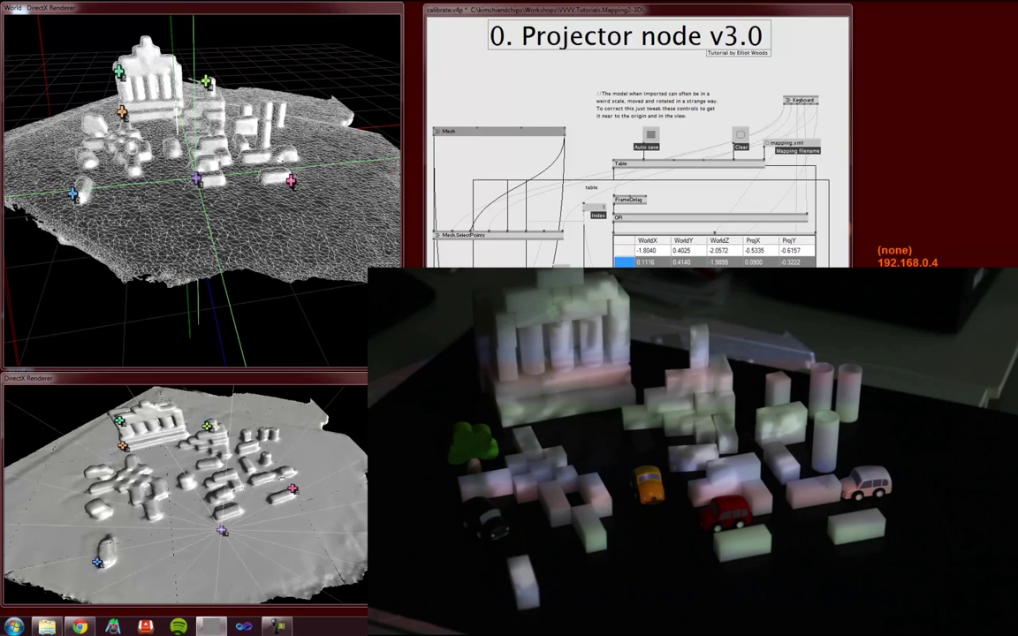
Step: Select the third calibration point and move its projected position to about 0.63, -0.20
{"action": "left_click", "coordinate": [198, 181]}
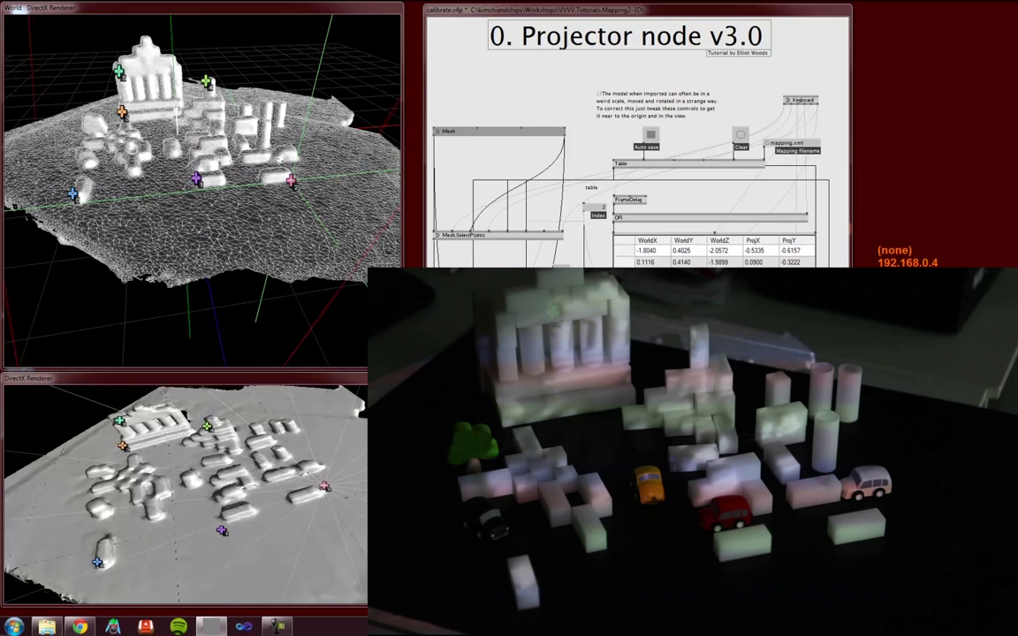
{"action": "left_click", "coordinate": [331, 530]}
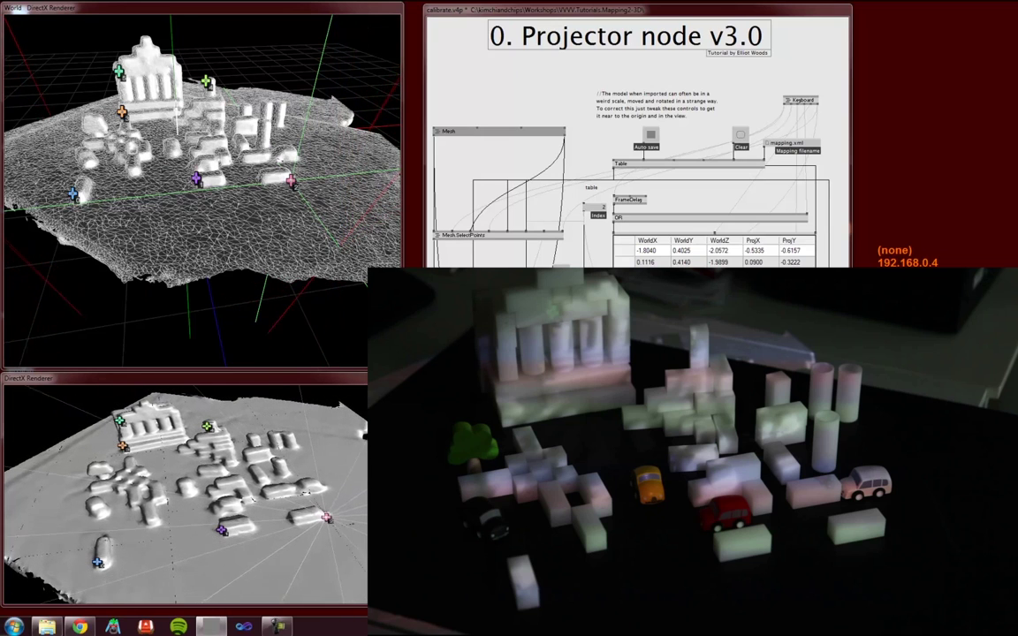
{"action": "left_click", "coordinate": [328, 518]}
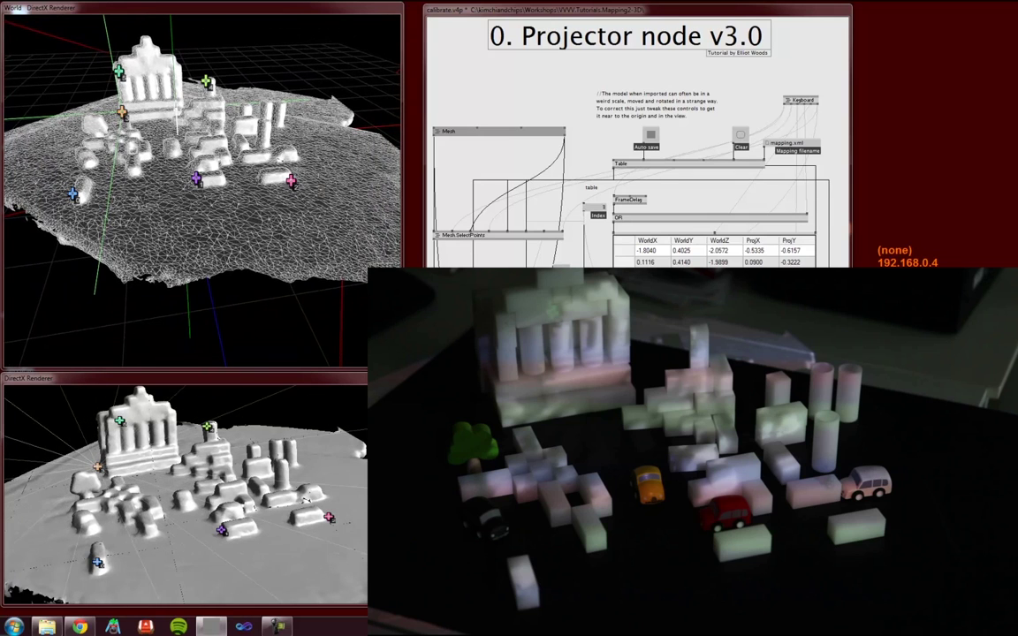
Step: Select the sixth point, on the temple's upper corner, and nudge its projected position to about -0.59, 0.62
{"action": "key", "text": "Tab"}
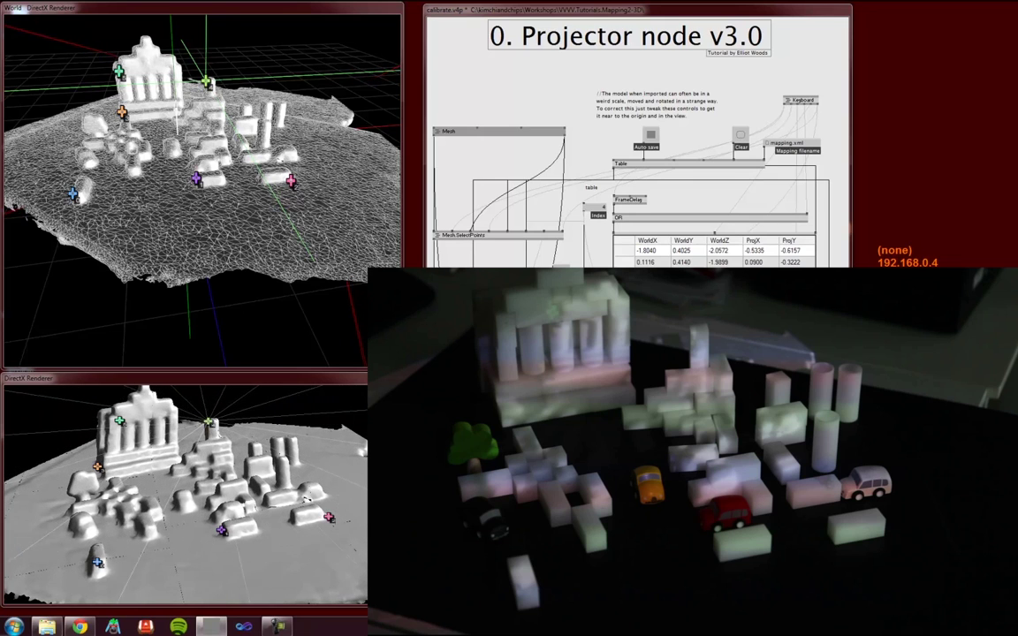
{"action": "key", "text": "Tab"}
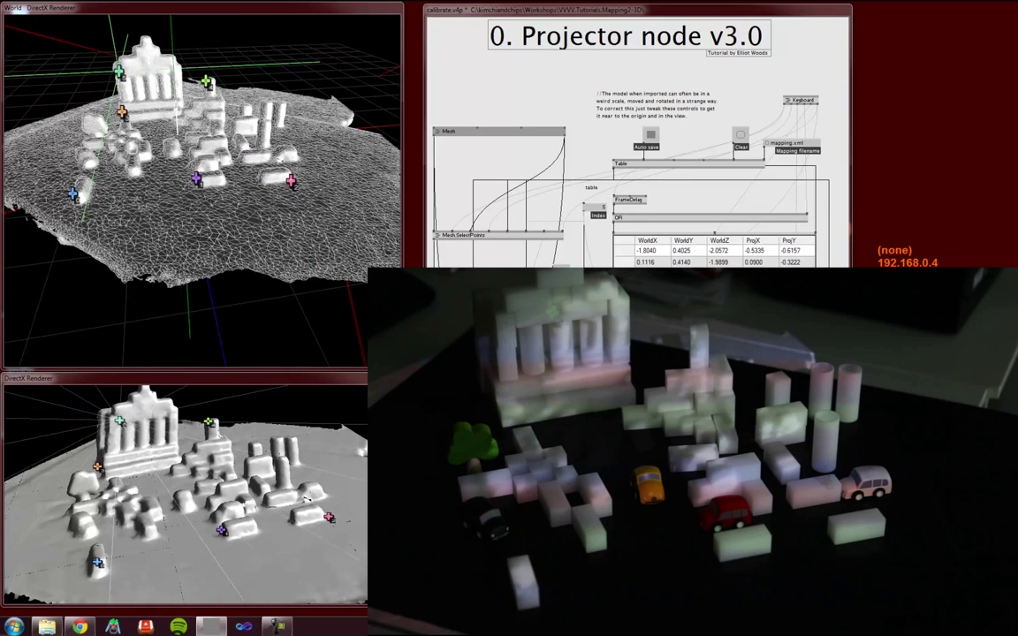
{"action": "key", "text": "Left"}
{"action": "key", "text": "Left"}
{"action": "key", "text": "Left"}
{"action": "key", "text": "Left"}
{"action": "key", "text": "Left"}
{"action": "key", "text": "Left"}
{"action": "key", "text": "Left"}
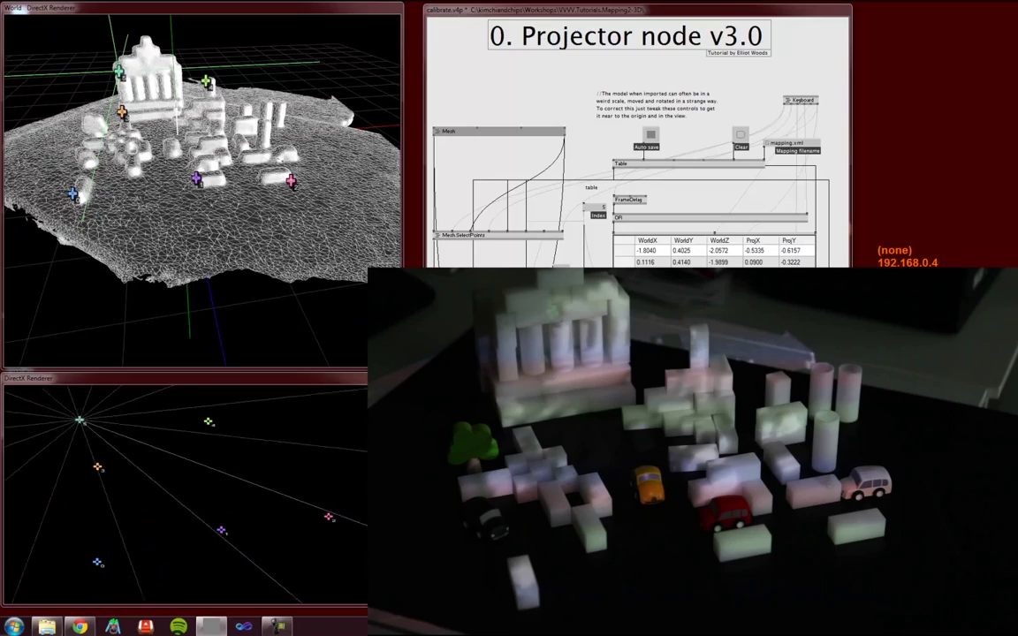
{"action": "key", "text": "Down"}
{"action": "key", "text": "Down"}
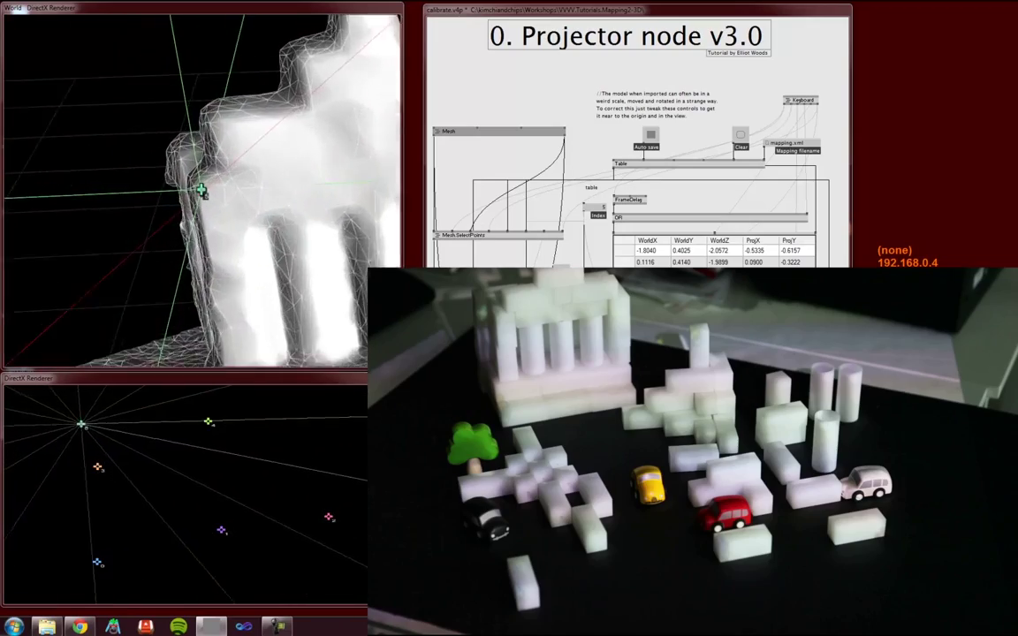
{"action": "key", "text": "Right"}
{"action": "key", "text": "Up"}
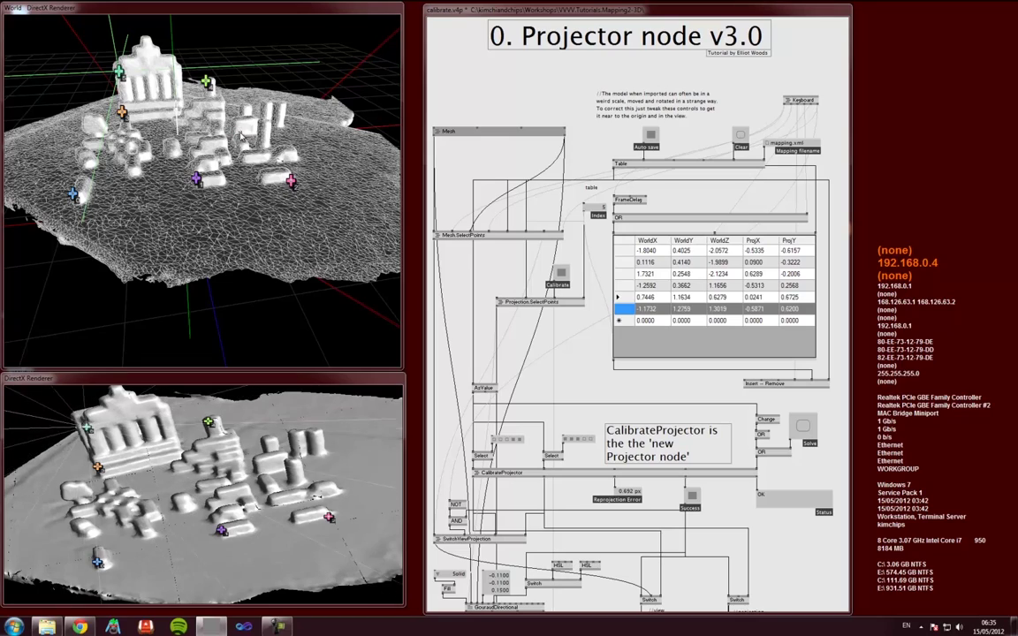
Step: Add a seventh calibration point at the base of the block beside the columns and place its projection at about 0.33, 0.21
{"action": "left_click", "coordinate": [241, 138]}
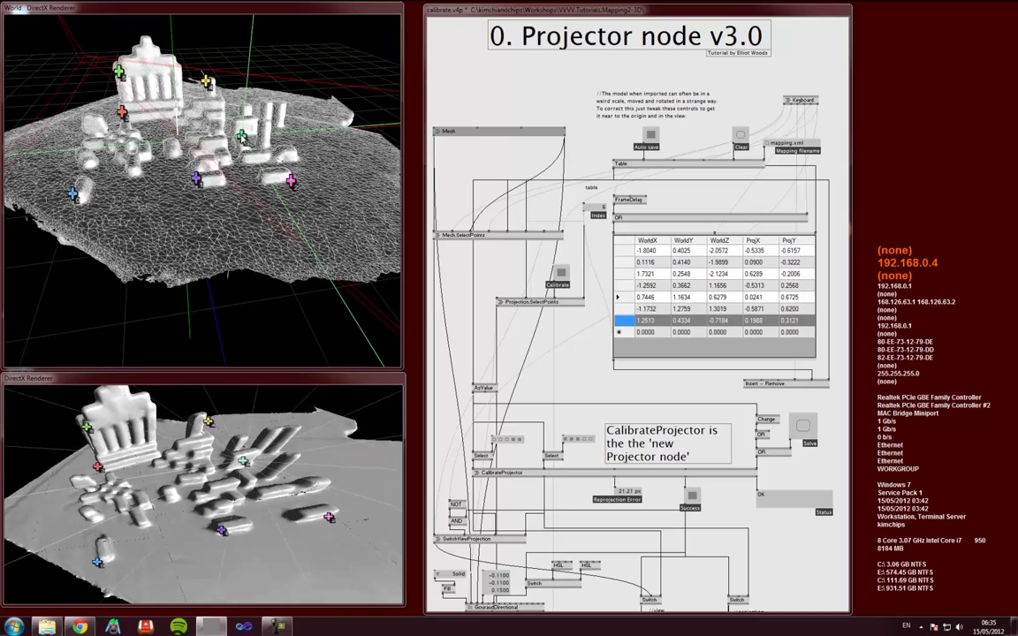
{"action": "key", "text": "z"}
{"action": "scroll", "coordinate": [221, 168], "scroll_direction": "up", "scroll_amount": 4}
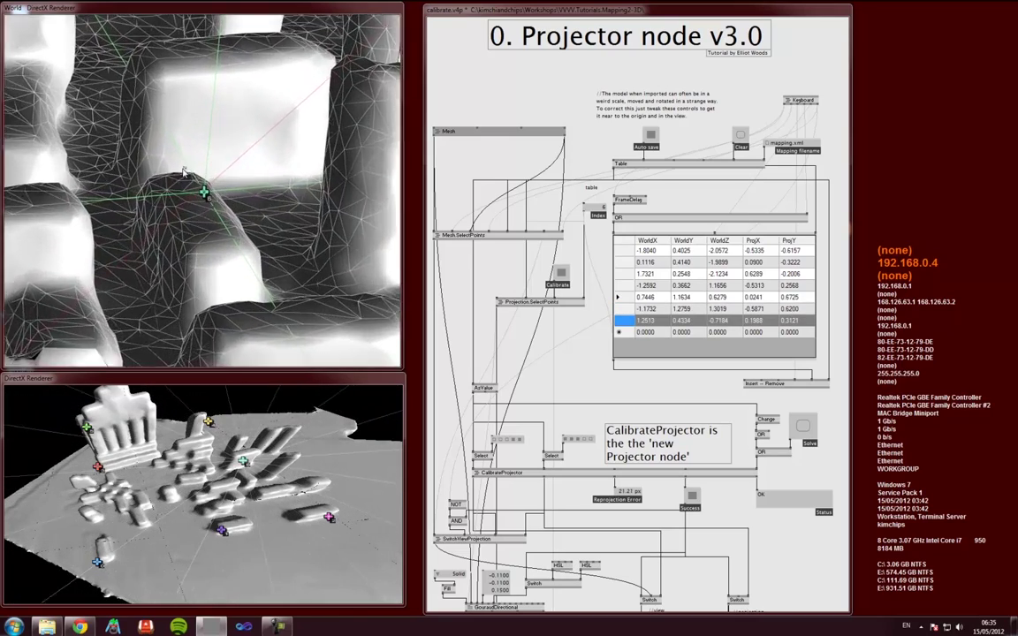
{"action": "left_click", "coordinate": [191, 177]}
{"action": "left_click", "coordinate": [200, 166]}
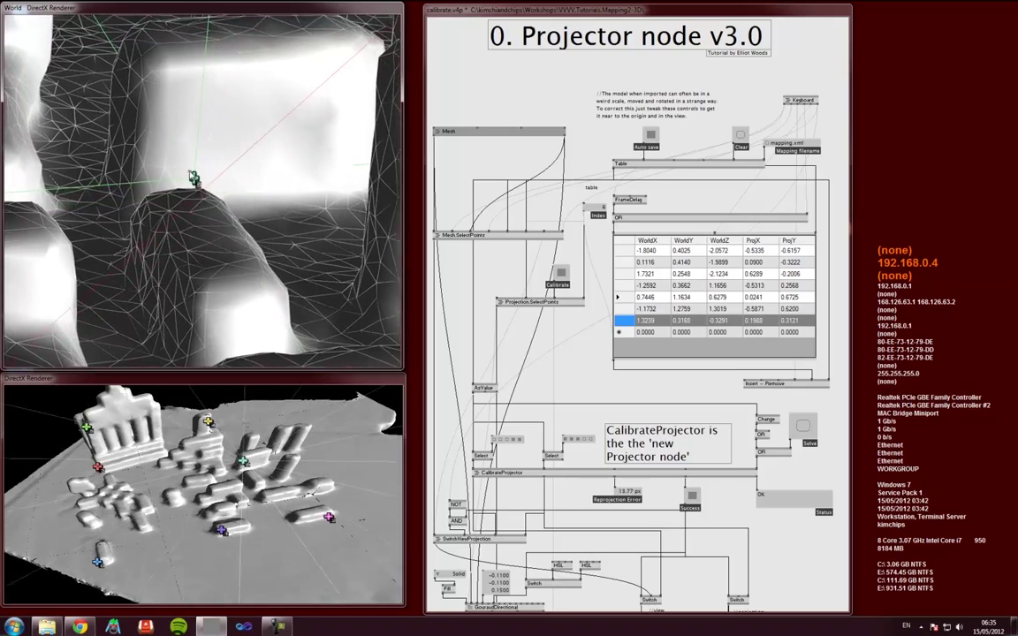
{"action": "scroll", "coordinate": [155, 163], "scroll_direction": "down", "scroll_amount": 8}
{"action": "left_click_drag", "start_coordinate": [245, 461], "coordinate": [271, 477]}
{"action": "left_click", "coordinate": [271, 474]}
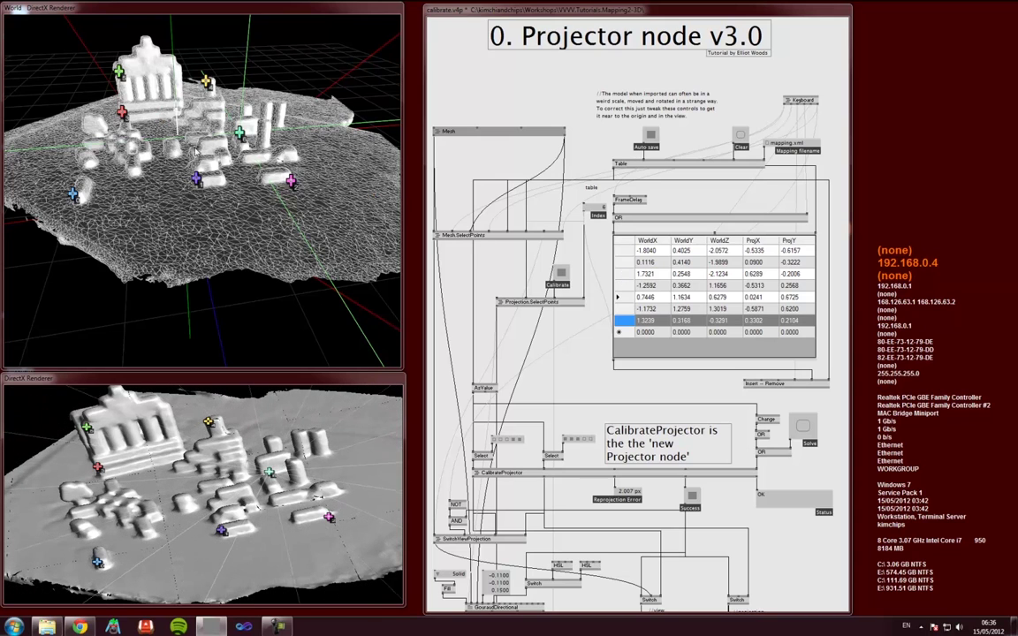
Step: Add an eighth calibration point on the front corner of the central block stack and place its projection at about 0.09, 0.01
{"action": "left_click", "coordinate": [203, 144]}
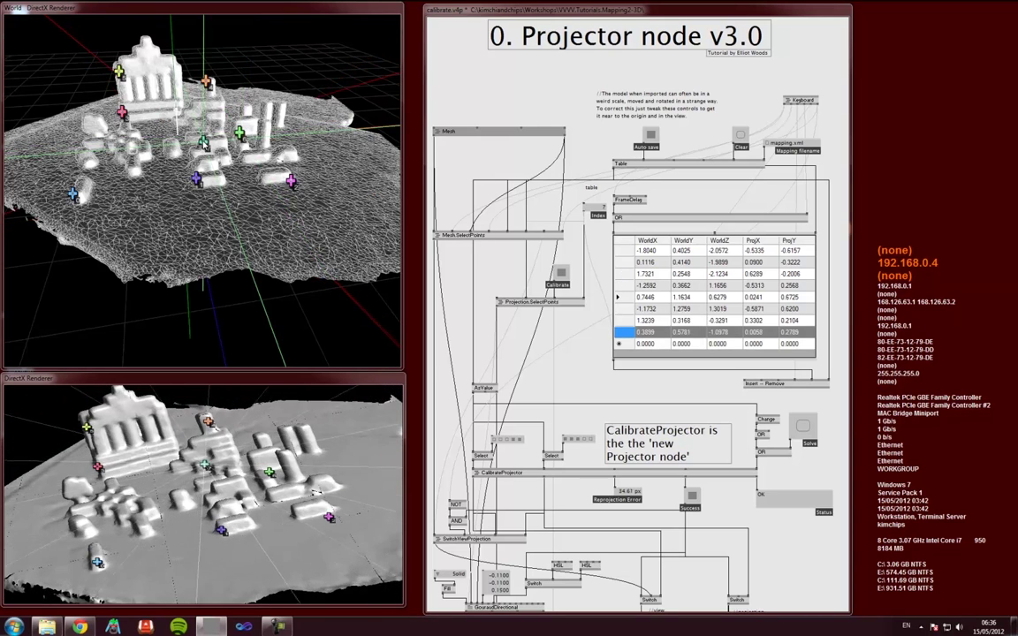
{"action": "key", "text": "z"}
{"action": "left_click", "coordinate": [185, 189]}
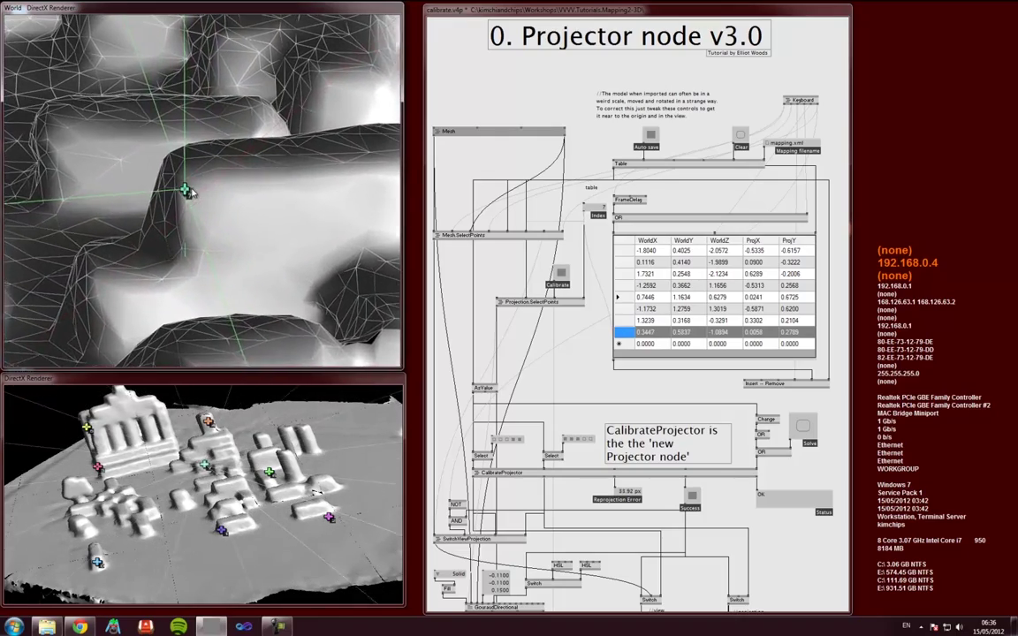
{"action": "scroll", "coordinate": [187, 191], "scroll_direction": "down", "scroll_amount": 8}
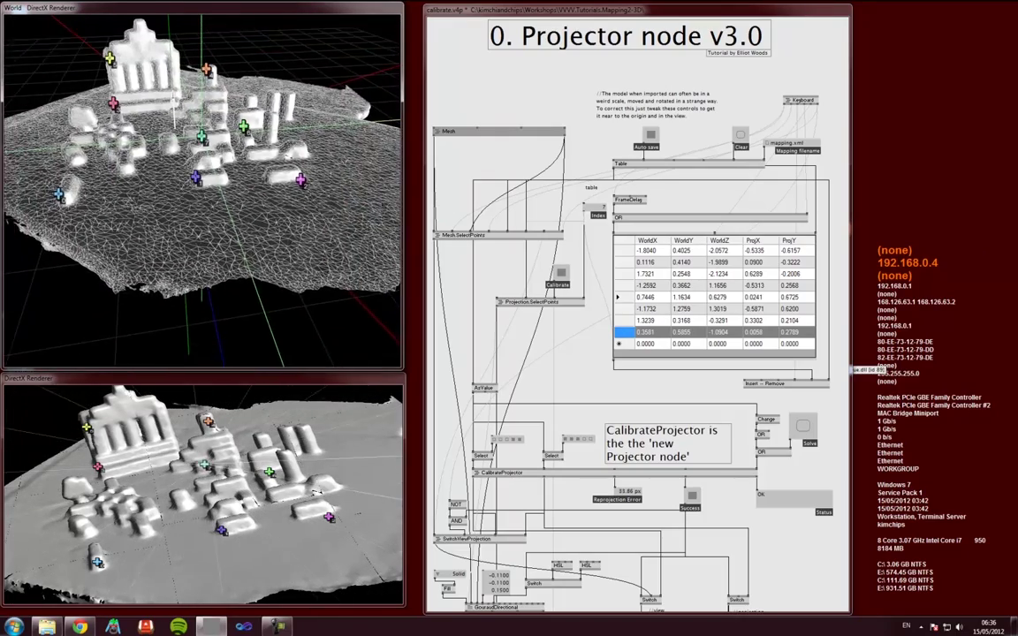
{"action": "left_click_drag", "start_coordinate": [204, 464], "coordinate": [189, 466]}
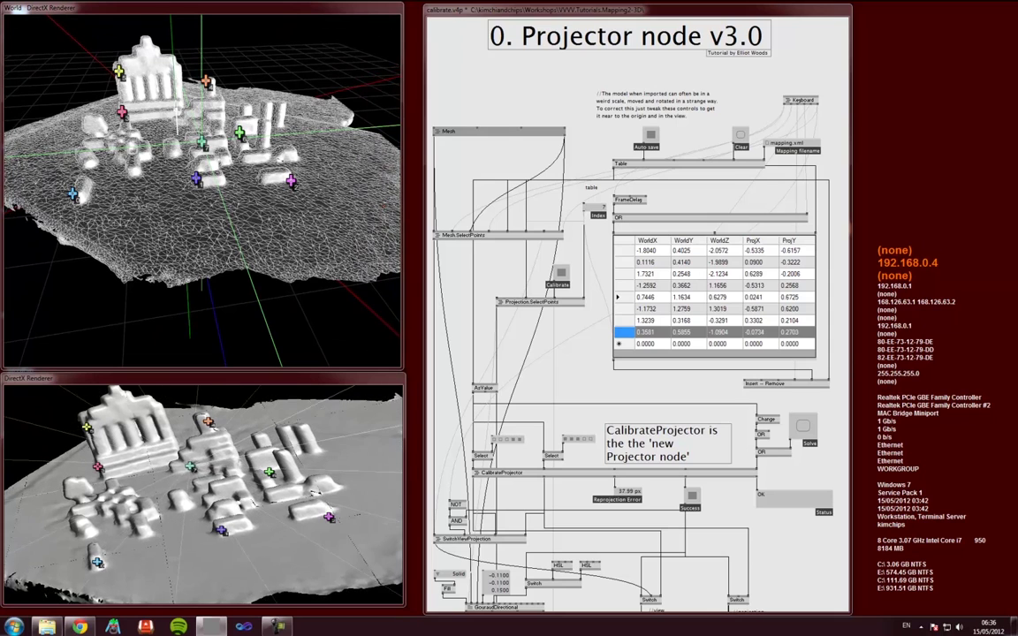
{"action": "left_click", "coordinate": [228, 486]}
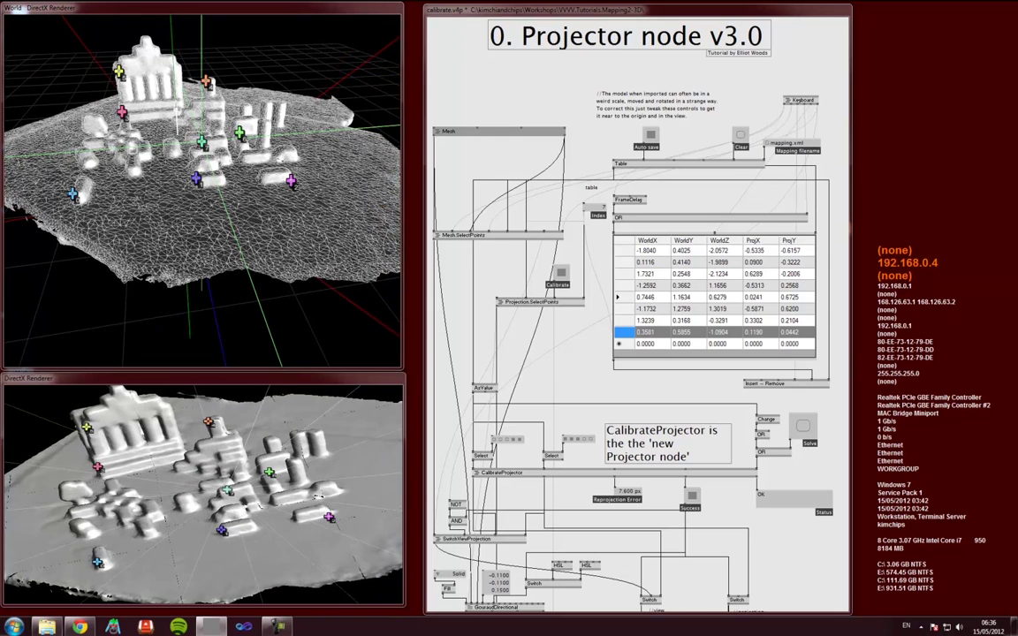
{"action": "left_click_drag", "start_coordinate": [227, 489], "coordinate": [224, 493]}
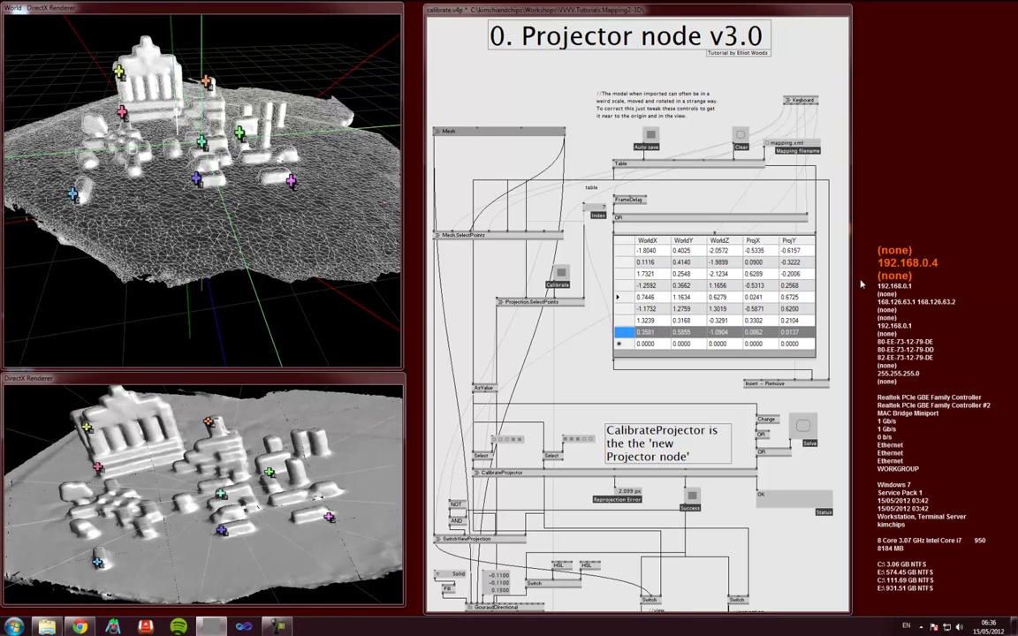
Step: Add a ninth calibration point just beside the eighth one and move its projected position to about -0.01, 0.08
{"action": "left_click", "coordinate": [189, 140]}
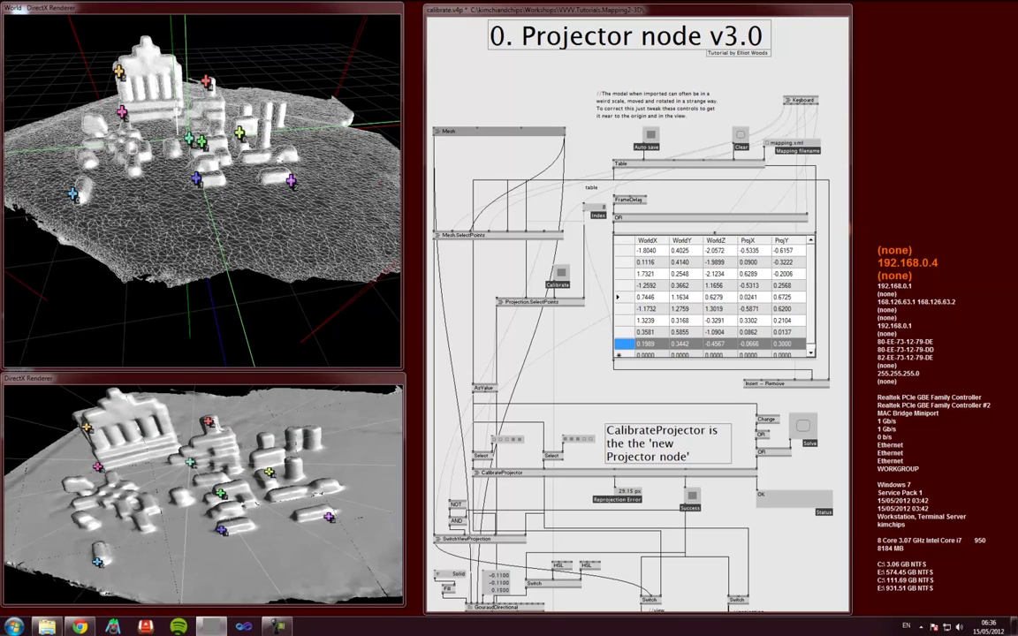
{"action": "mouse_move", "coordinate": [190, 462]}
{"action": "left_mouse_down"}
{"action": "mouse_move", "coordinate": [161, 445]}
{"action": "mouse_move", "coordinate": [170, 450]}
{"action": "left_mouse_up"}
{"action": "key", "text": "z"}
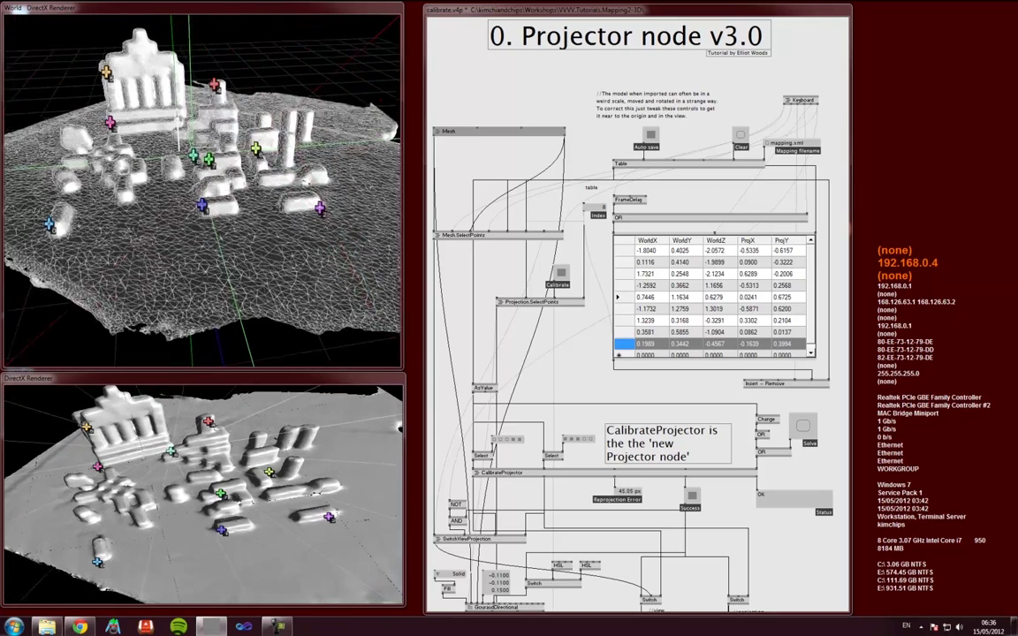
{"action": "left_click_drag", "start_coordinate": [170, 450], "coordinate": [201, 486]}
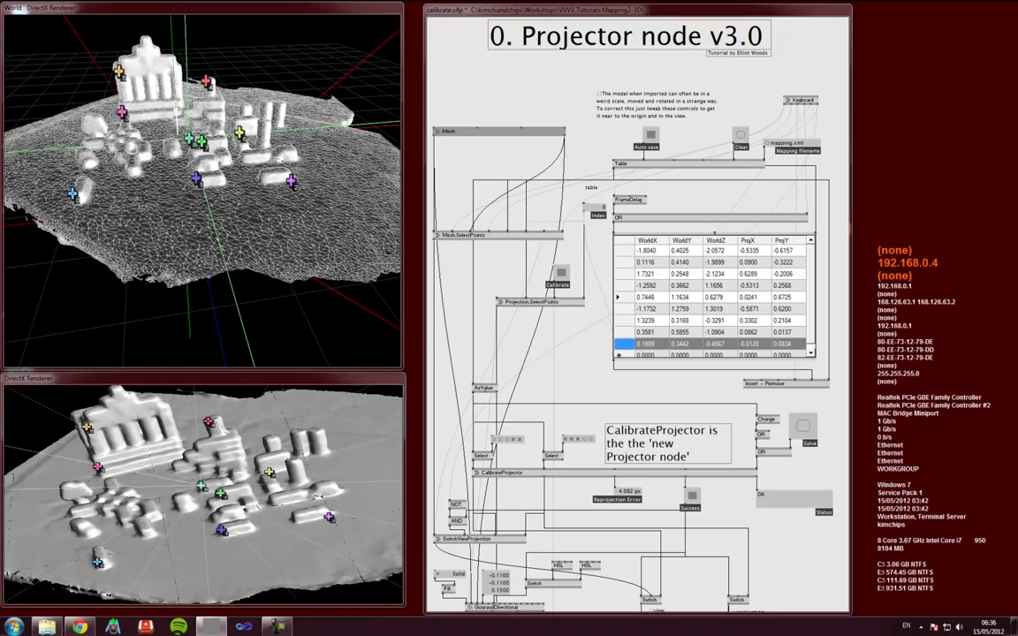
Step: Refine the ninth point's projection to about -0.02, 0.08 and its world position to about 0.18, 0.37, -0.44 on the block's corner
{"action": "key", "text": "z"}
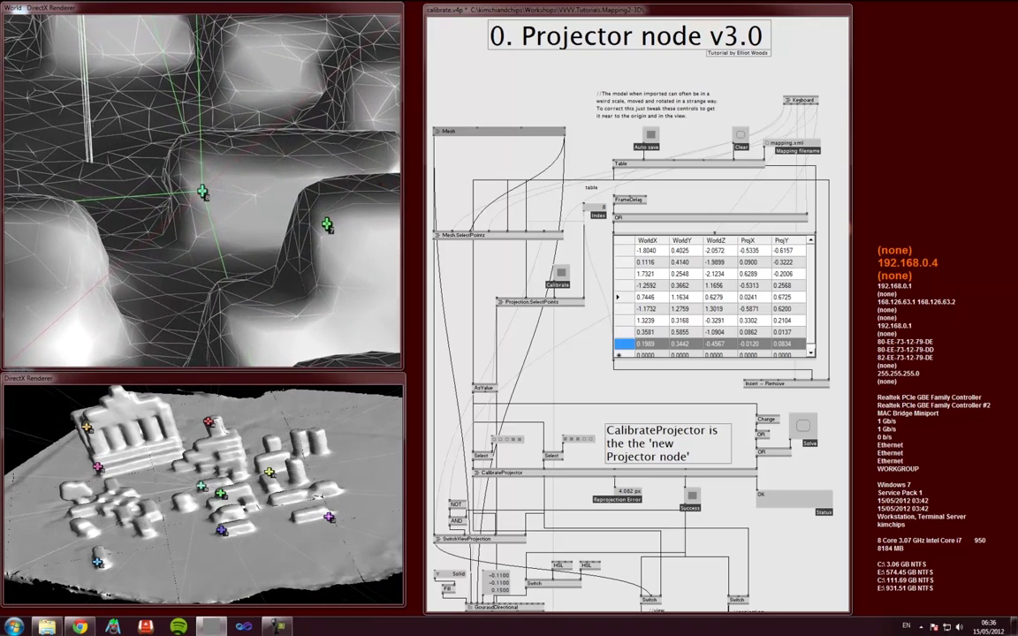
{"action": "left_click_drag", "start_coordinate": [201, 486], "coordinate": [198, 485]}
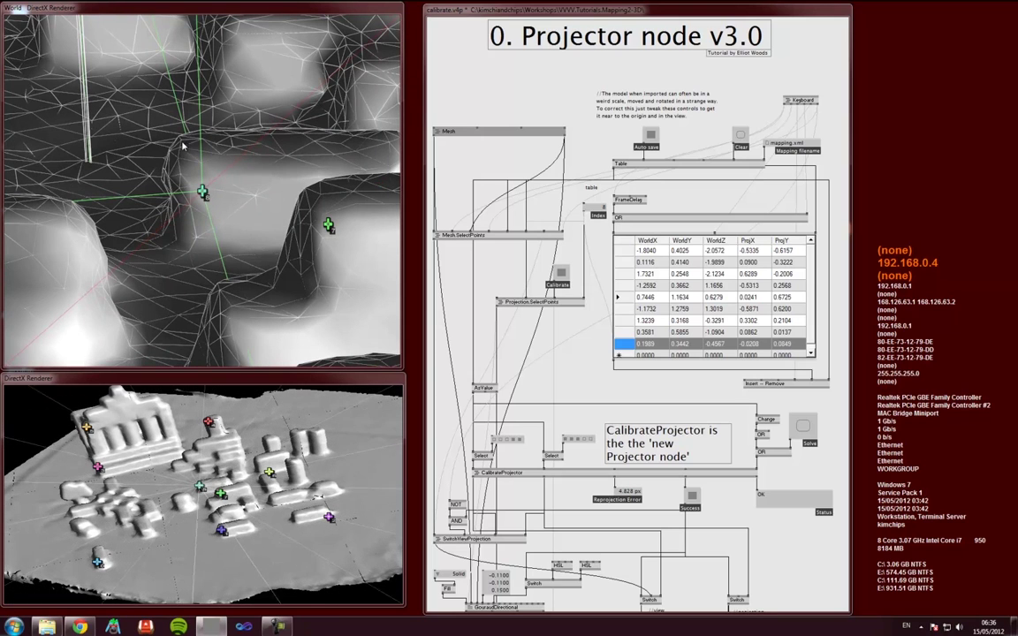
{"action": "left_click", "coordinate": [193, 177]}
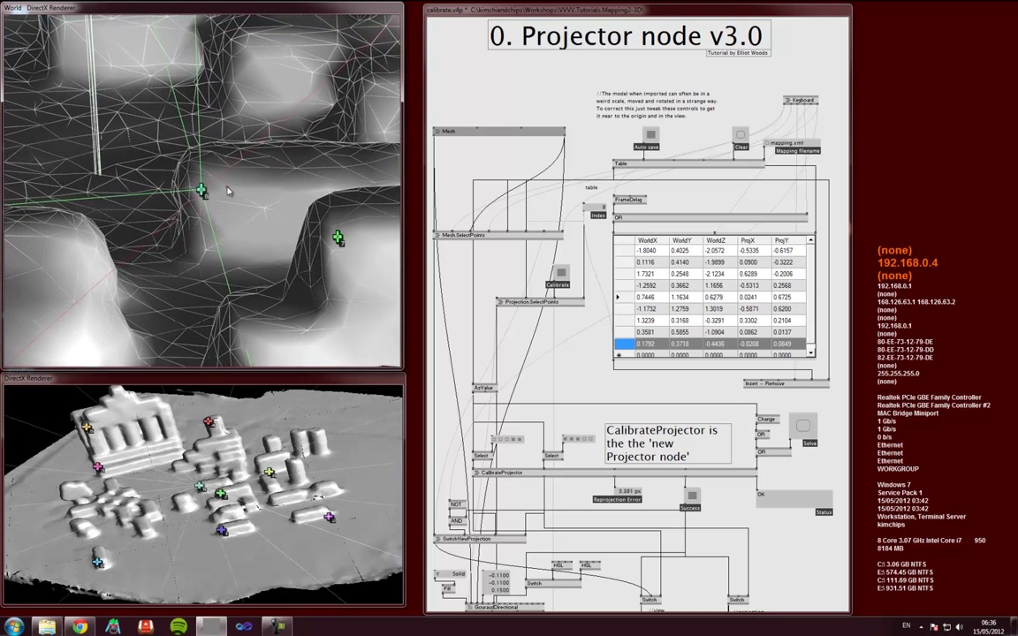
{"action": "left_click", "coordinate": [227, 190]}
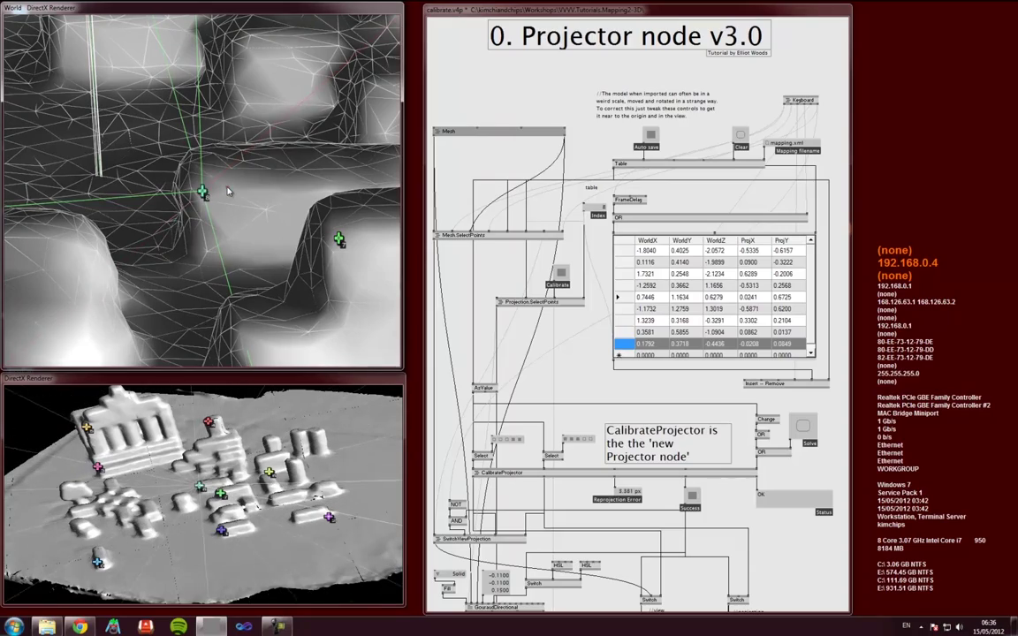
{"action": "scroll", "coordinate": [228, 190], "scroll_direction": "down", "scroll_amount": 5}
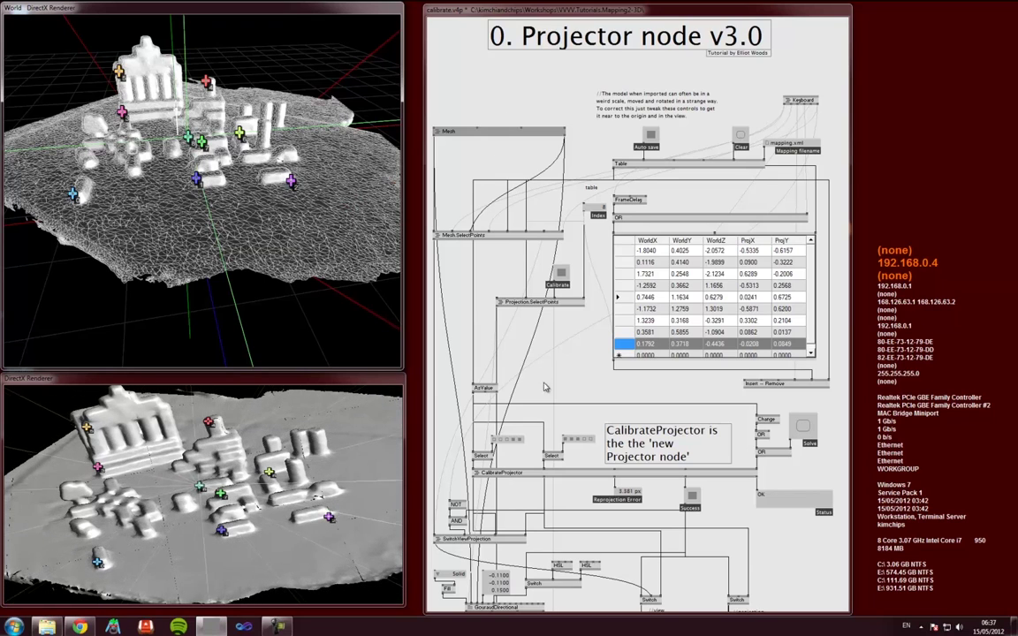
Step: Switch to the VVVV.Tutorials.Mapping2-3D folder in Windows Explorer and open the runtime.v4p patch
{"action": "scroll", "coordinate": [545, 387], "scroll_direction": "down", "scroll_amount": 5}
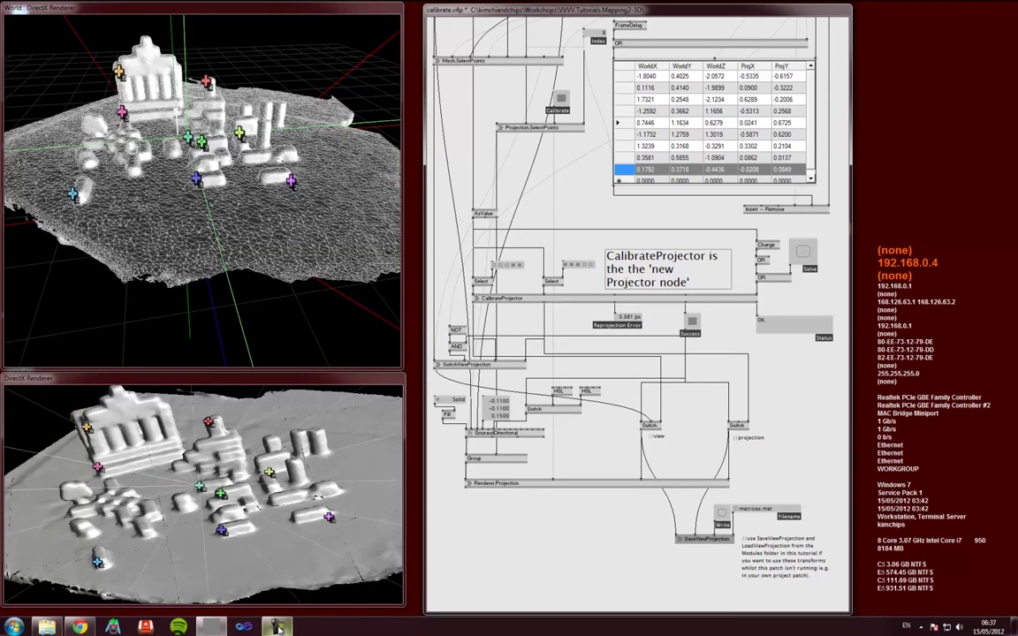
{"action": "mouse_move", "coordinate": [276, 625]}
{"action": "left_click", "coordinate": [247, 561]}
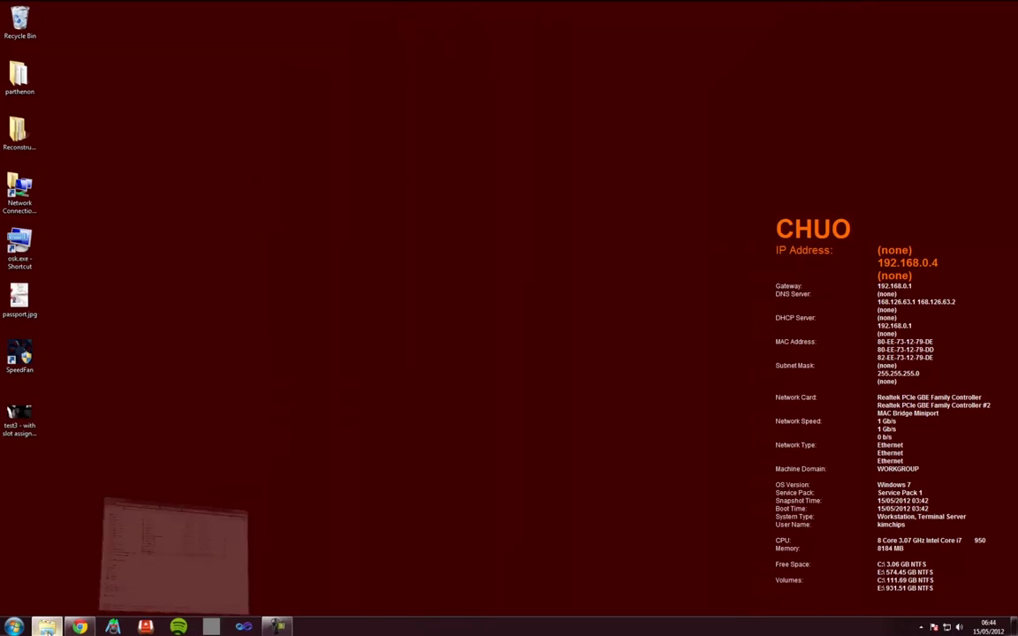
{"action": "left_click", "coordinate": [47, 626]}
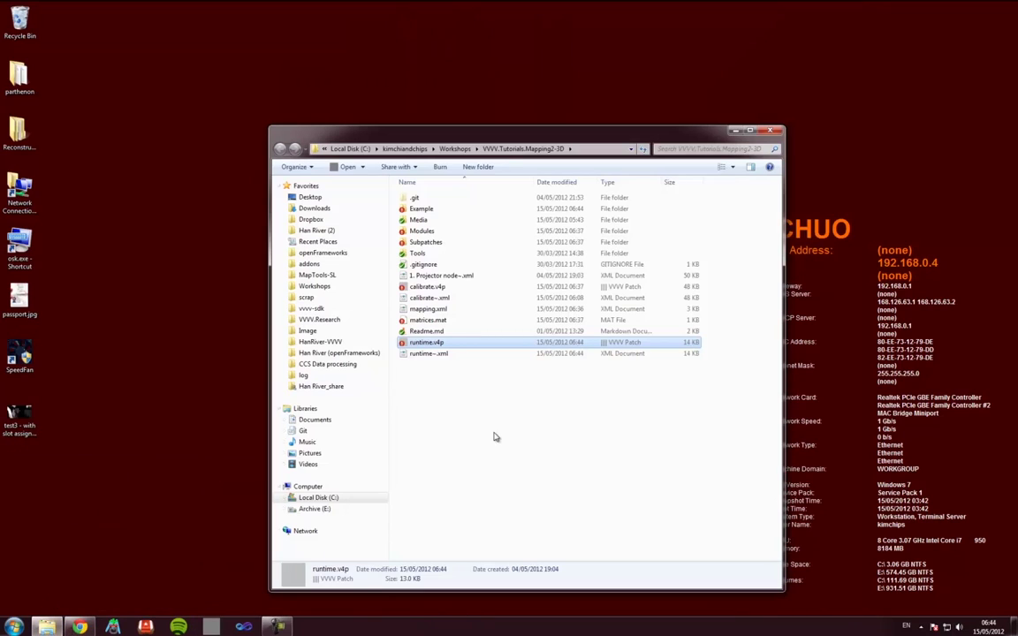
{"action": "left_click", "coordinate": [441, 345]}
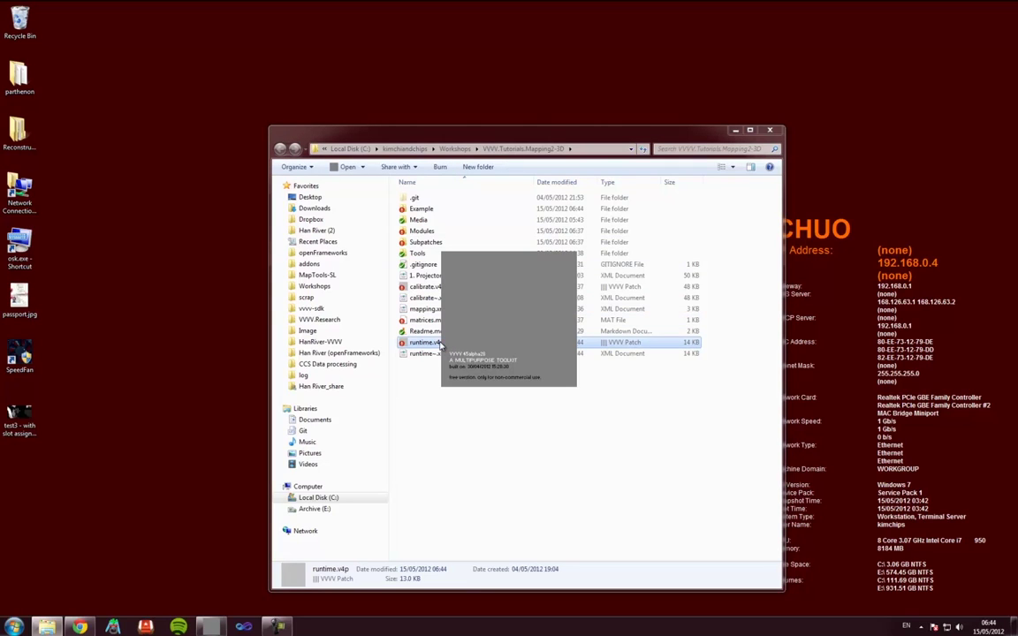